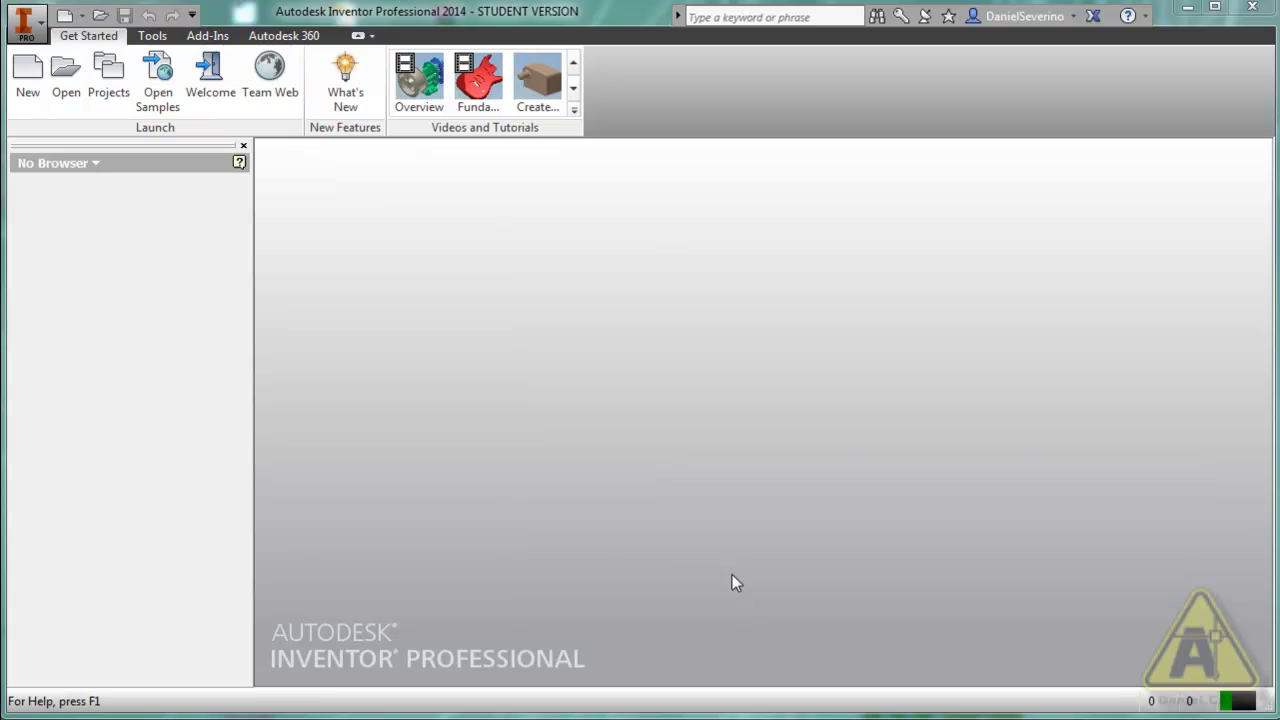
# Create a new part from the metric Standard (mm).ipt template and start a 2D sketch on the front XY plane
pyautogui.click(33, 104)
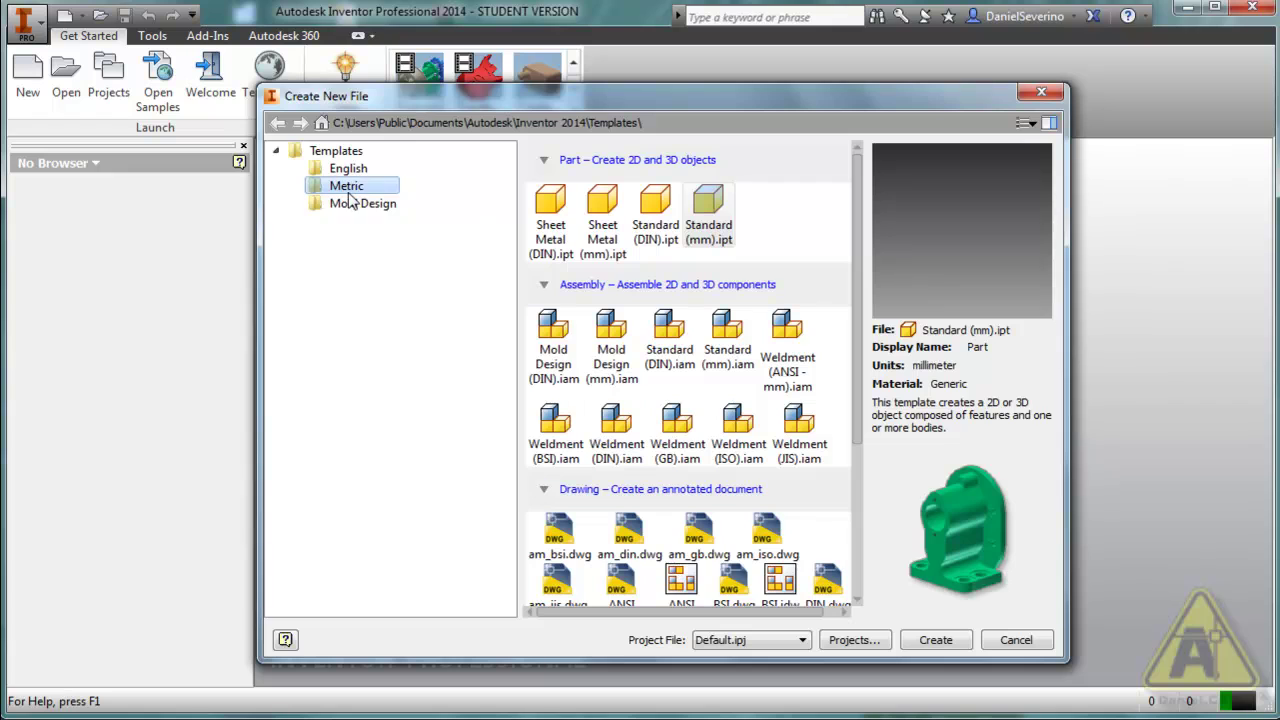
pyautogui.click(707, 207)
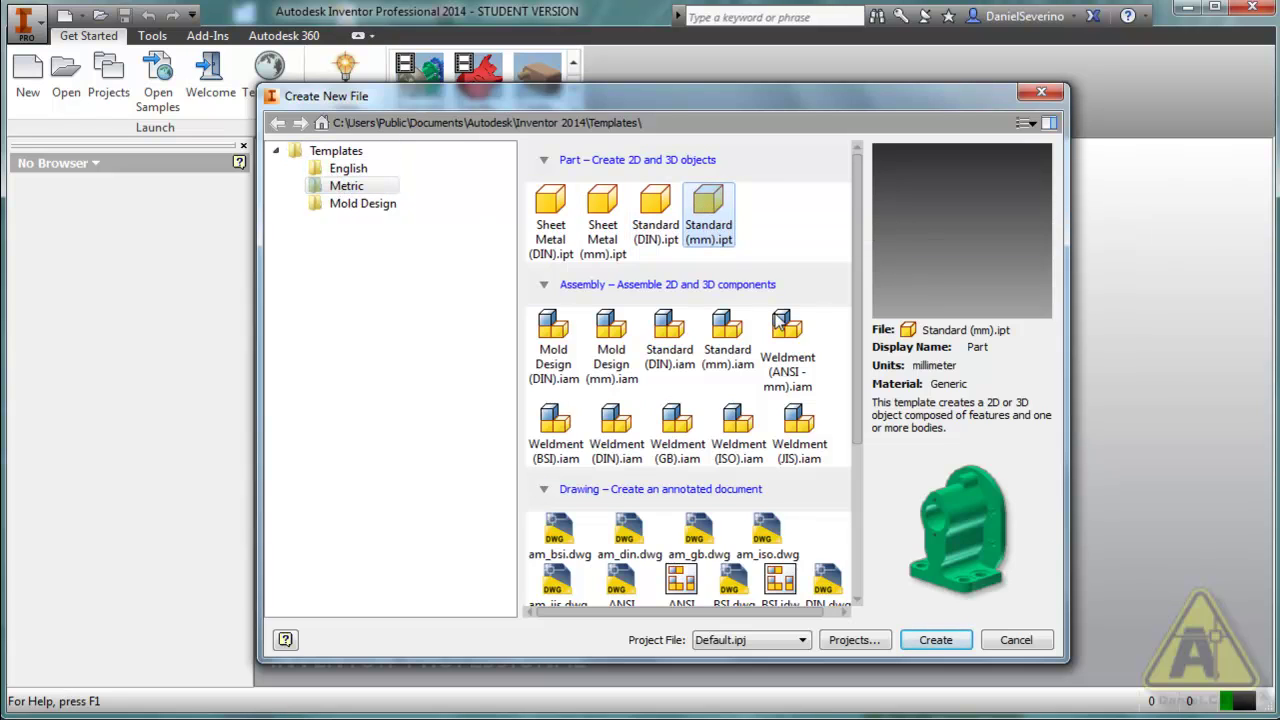
pyautogui.click(938, 644)
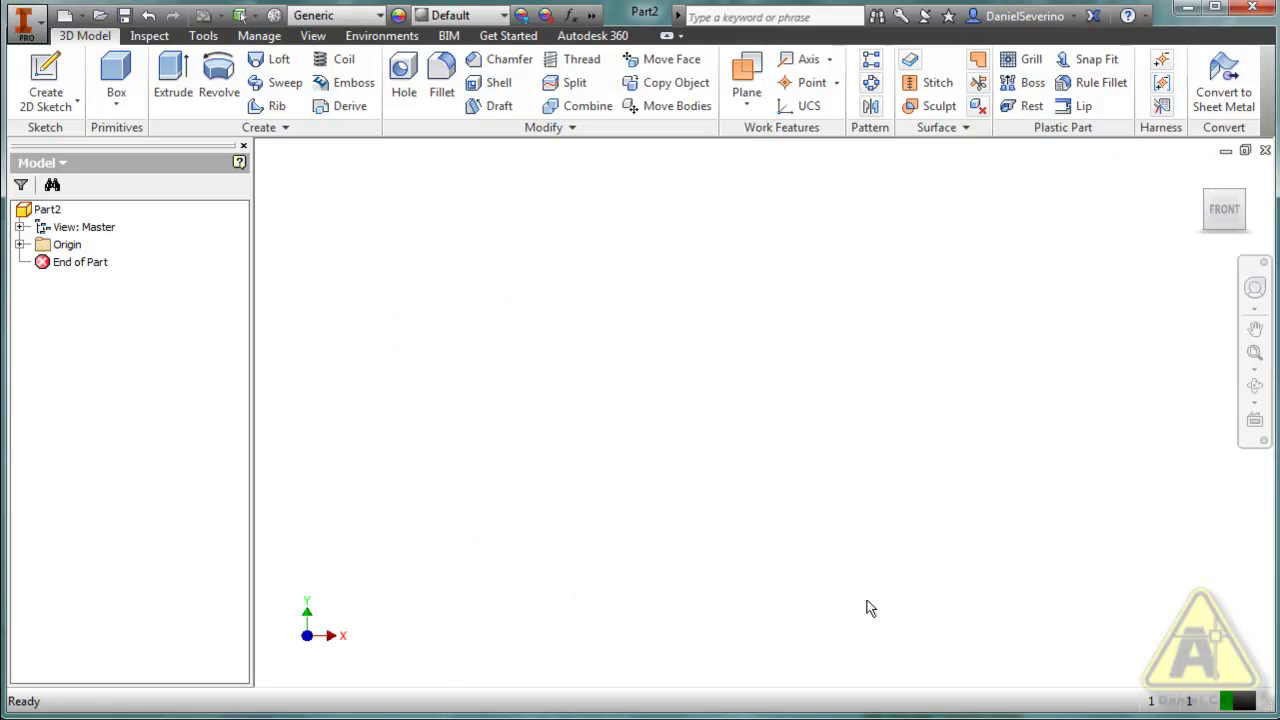
pyautogui.click(42, 80)
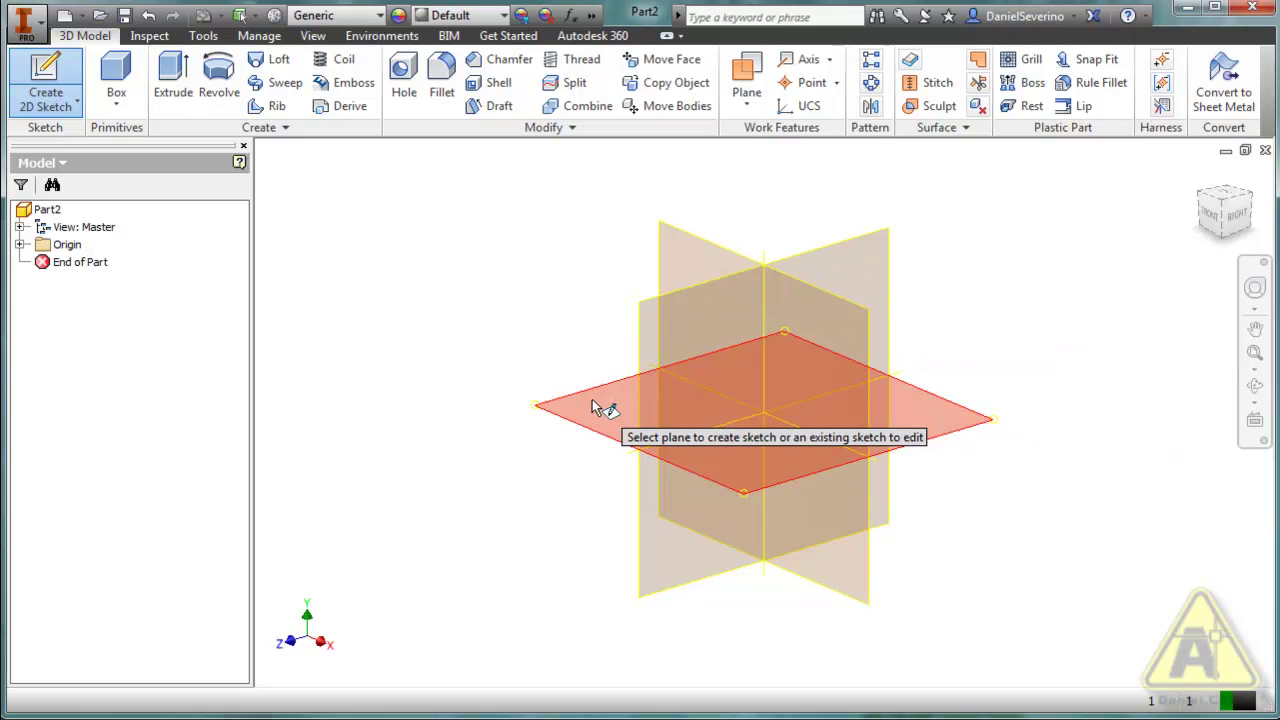
pyautogui.click(676, 242)
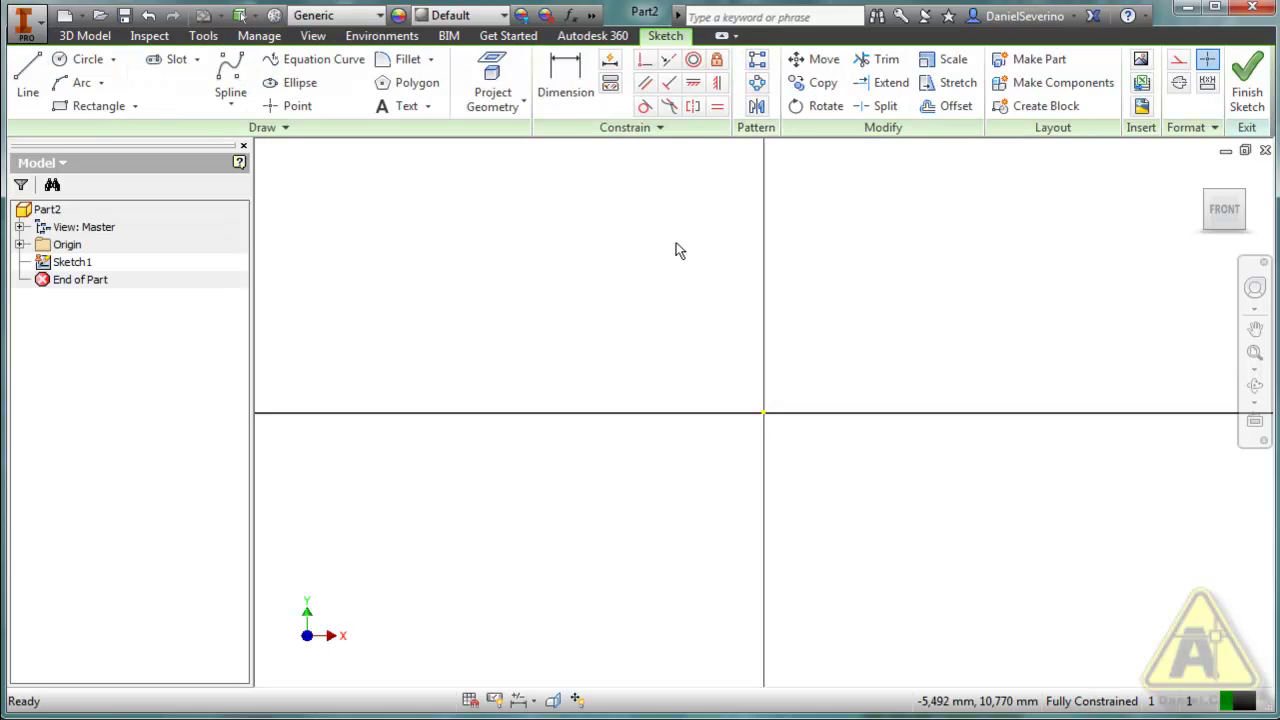
# Sketch a rectangle 400 mm wide and 250 mm high with its lower-left corner at the origin
pyautogui.click(1255, 328)
pyautogui.moveTo(780, 349)
pyautogui.mouseDown()
pyautogui.moveTo(909, 294)
pyautogui.moveTo(662, 350)
pyautogui.moveTo(743, 343)
pyautogui.moveTo(614, 477)
pyautogui.moveTo(738, 422)
pyautogui.moveTo(614, 460)
pyautogui.mouseUp()
pyautogui.press('Escape')
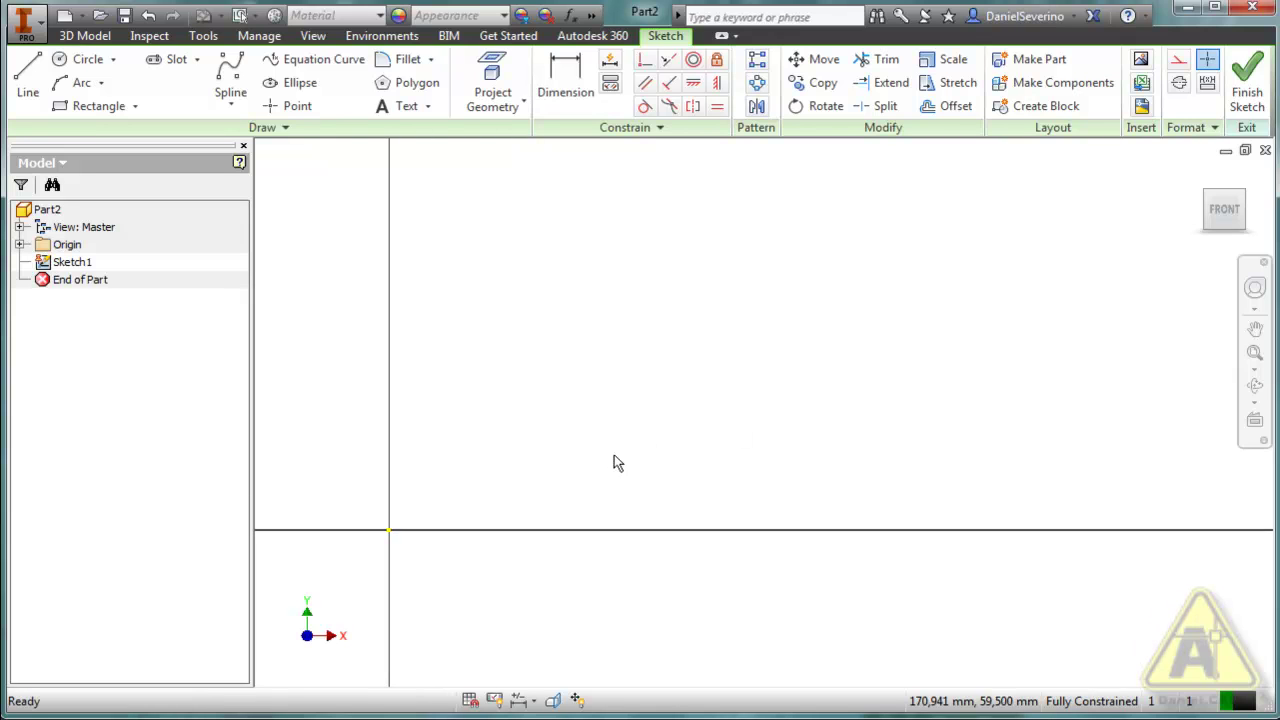
pyautogui.click(90, 106)
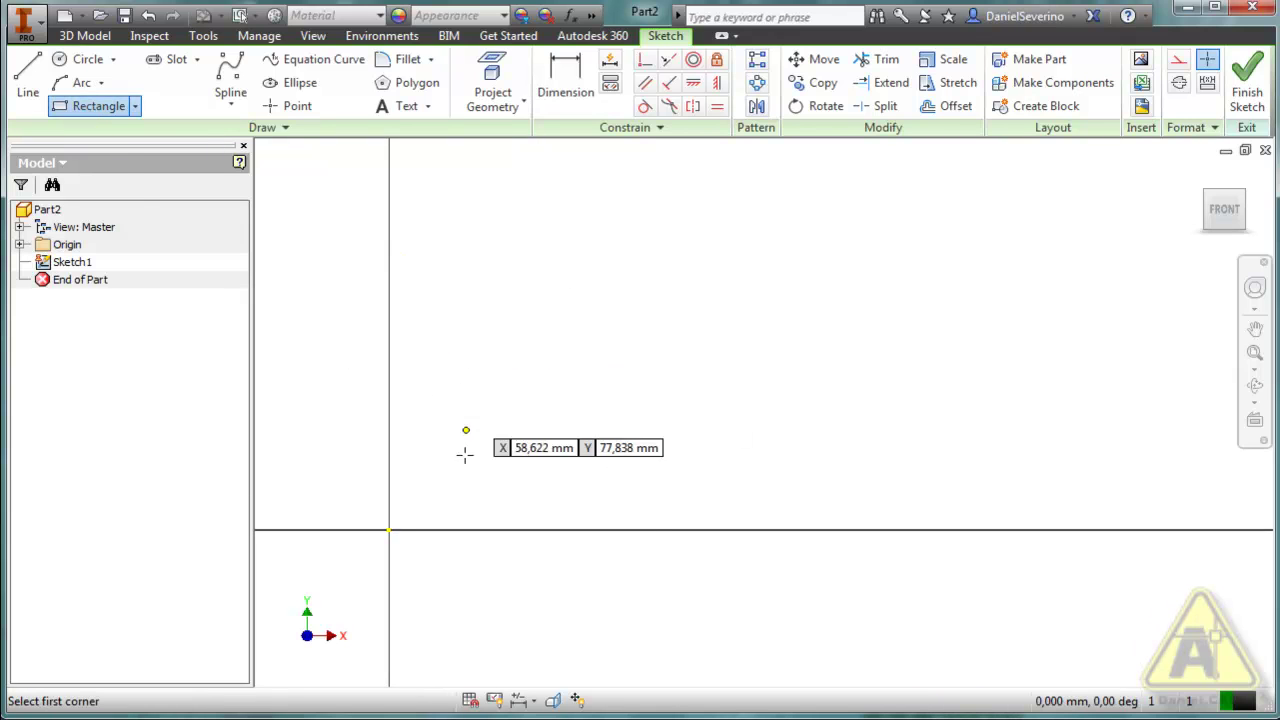
pyautogui.click(389, 529)
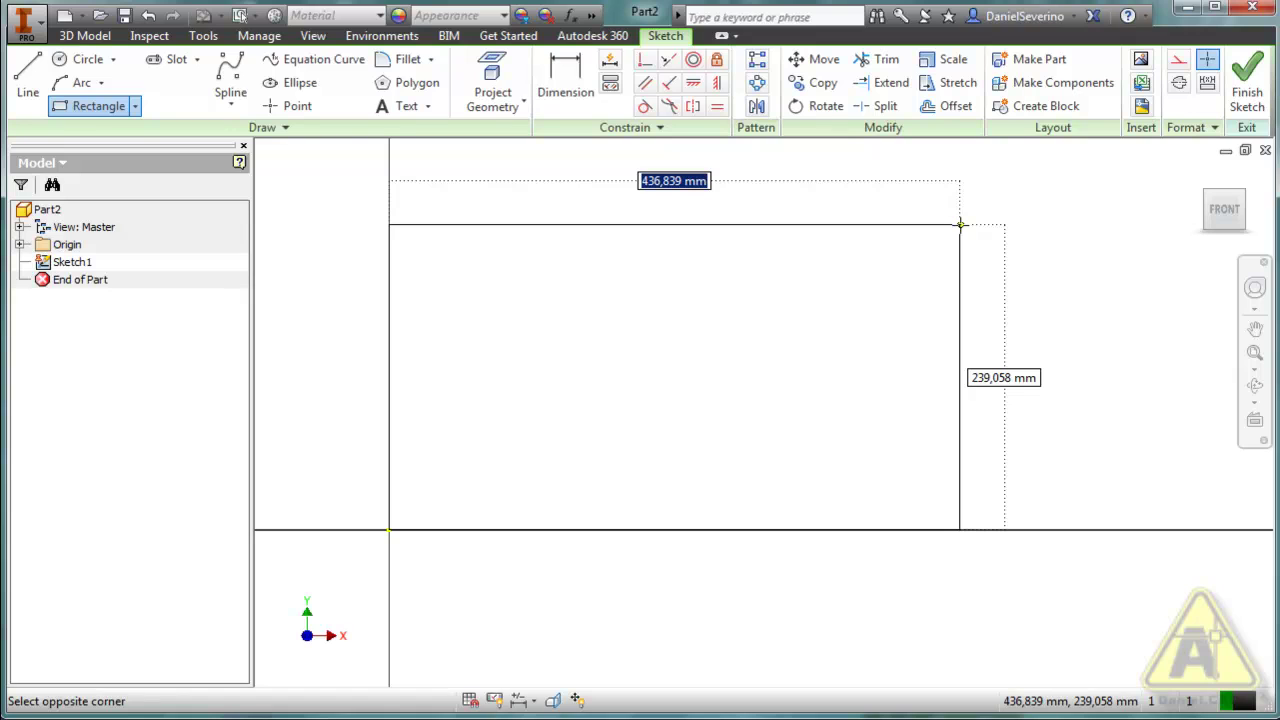
pyautogui.press('BackSpace')
pyautogui.write('400')
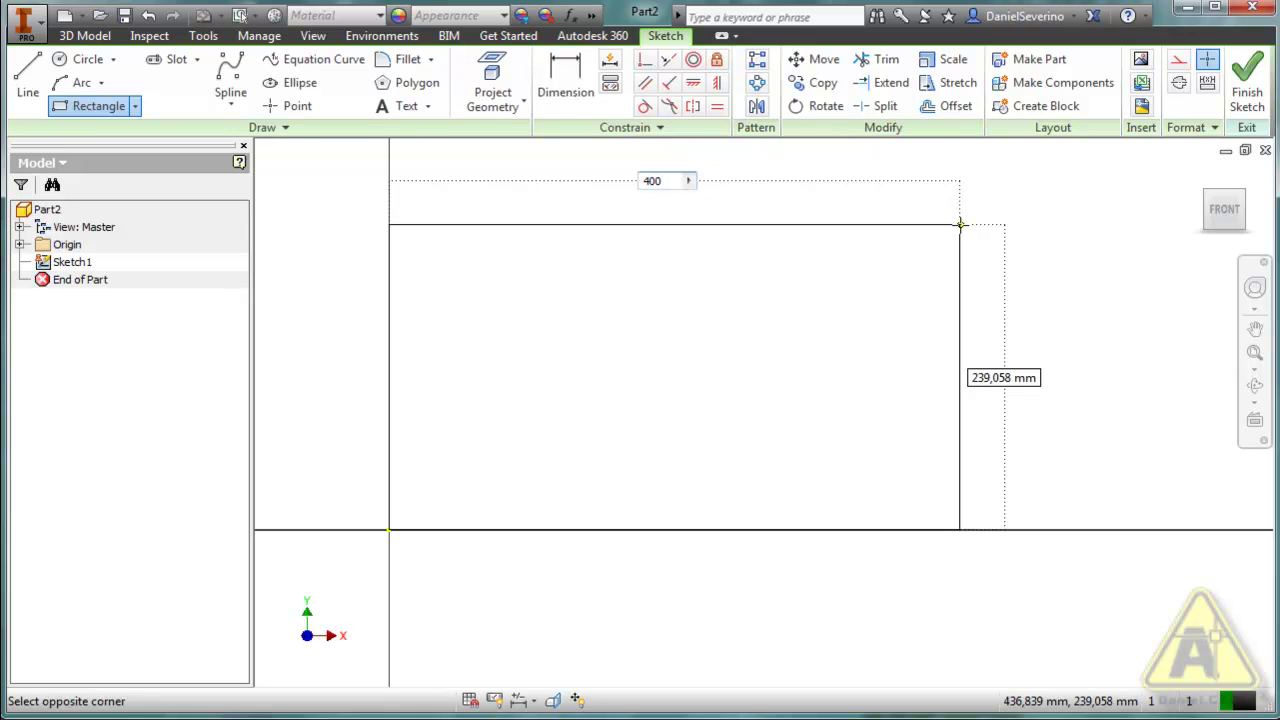
pyautogui.press('Tab')
pyautogui.write('250')
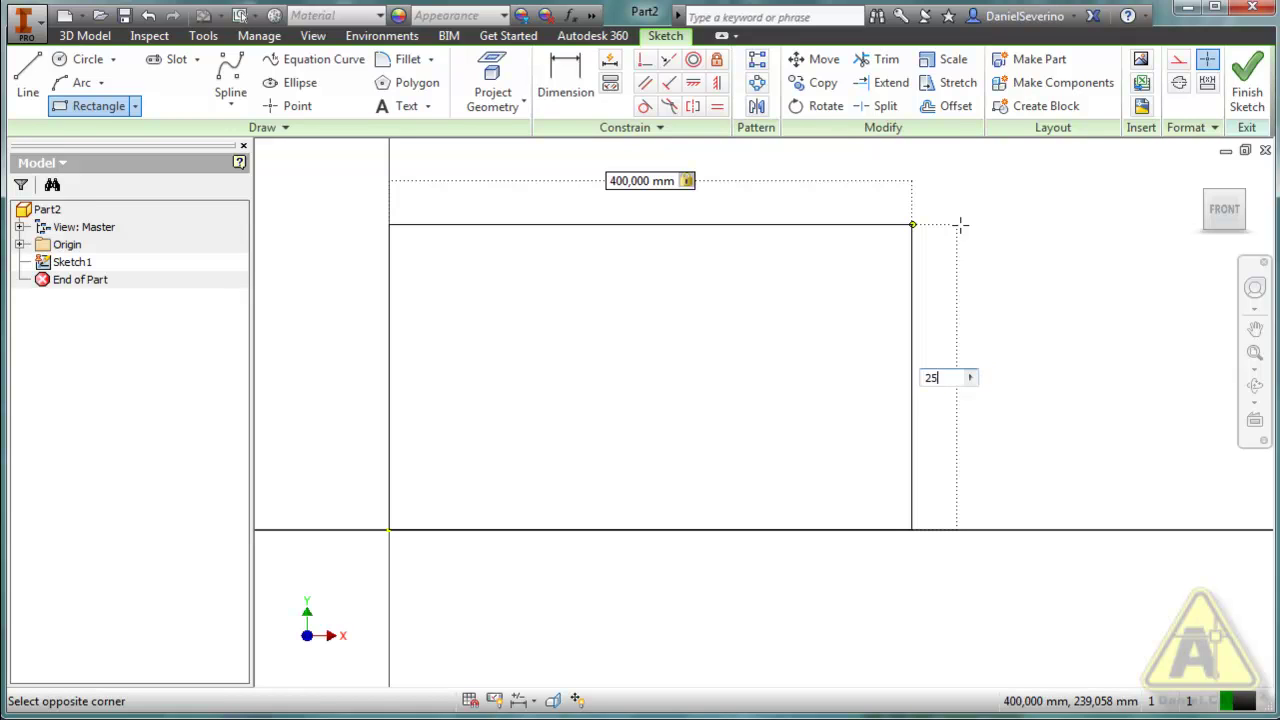
pyautogui.press('Return')
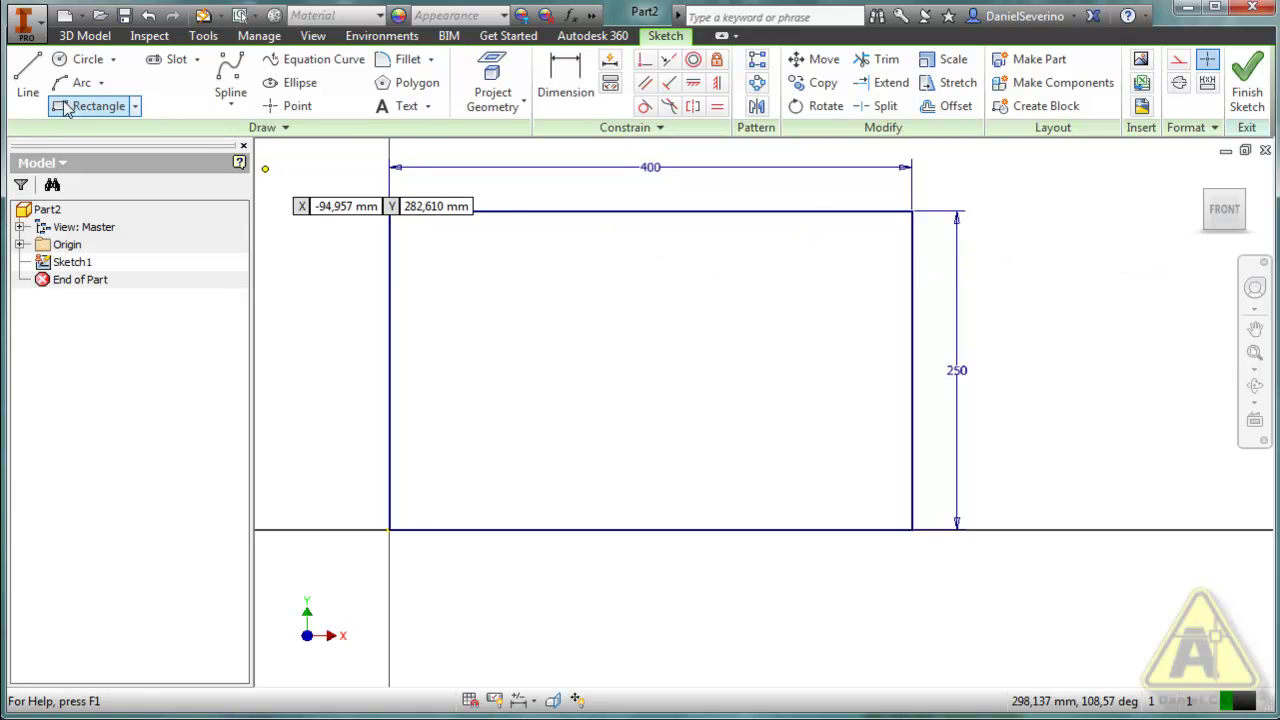
# Draw a vertical line from the midpoint of the rectangle's upper edge to its lower edge
pyautogui.press('l')
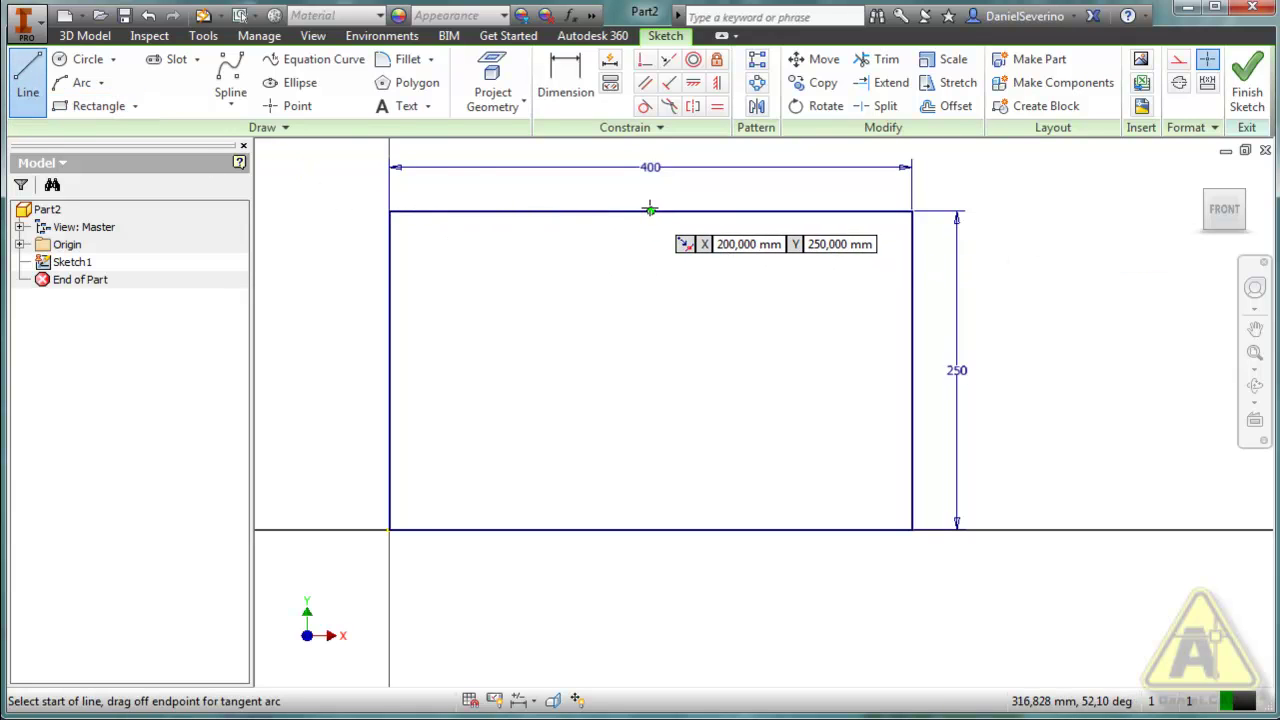
pyautogui.click(651, 210)
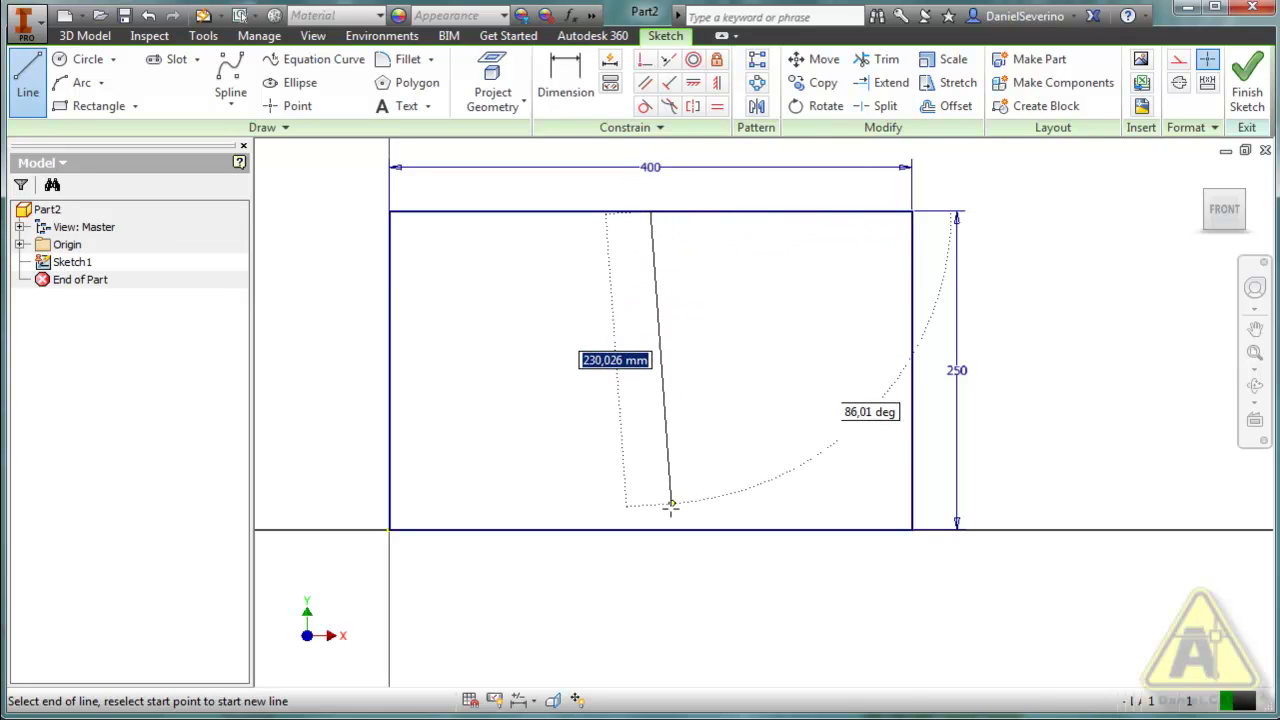
pyautogui.doubleClick(651, 529)
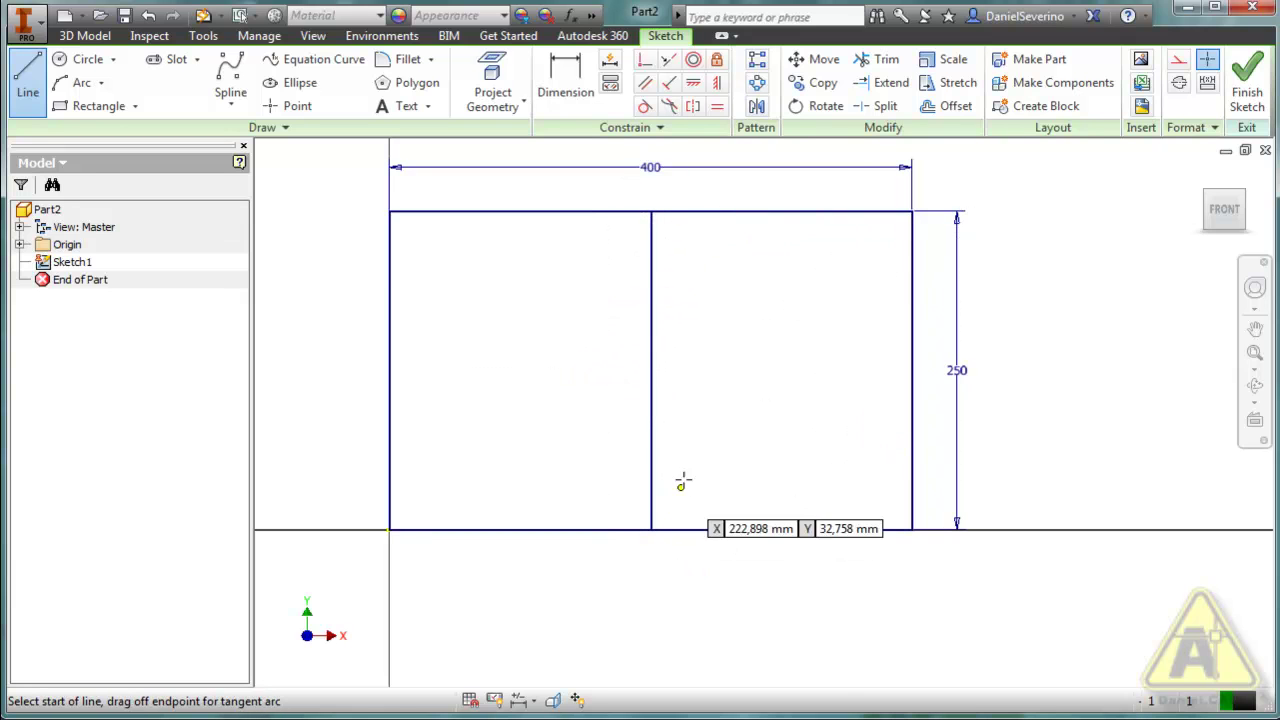
pyautogui.press('Escape')
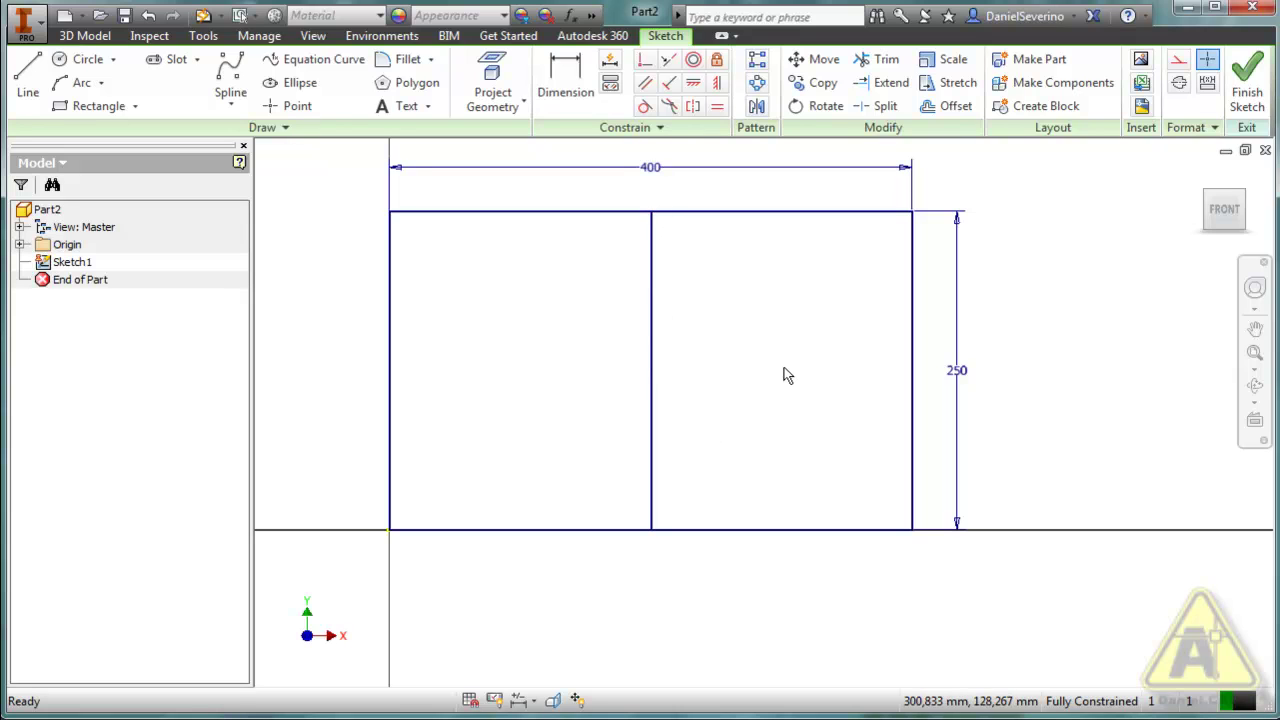
# Draw a horizontal line from the midpoint of the rectangle's left edge to the vertical line's midpoint, and finish the sketch
pyautogui.click(29, 88)
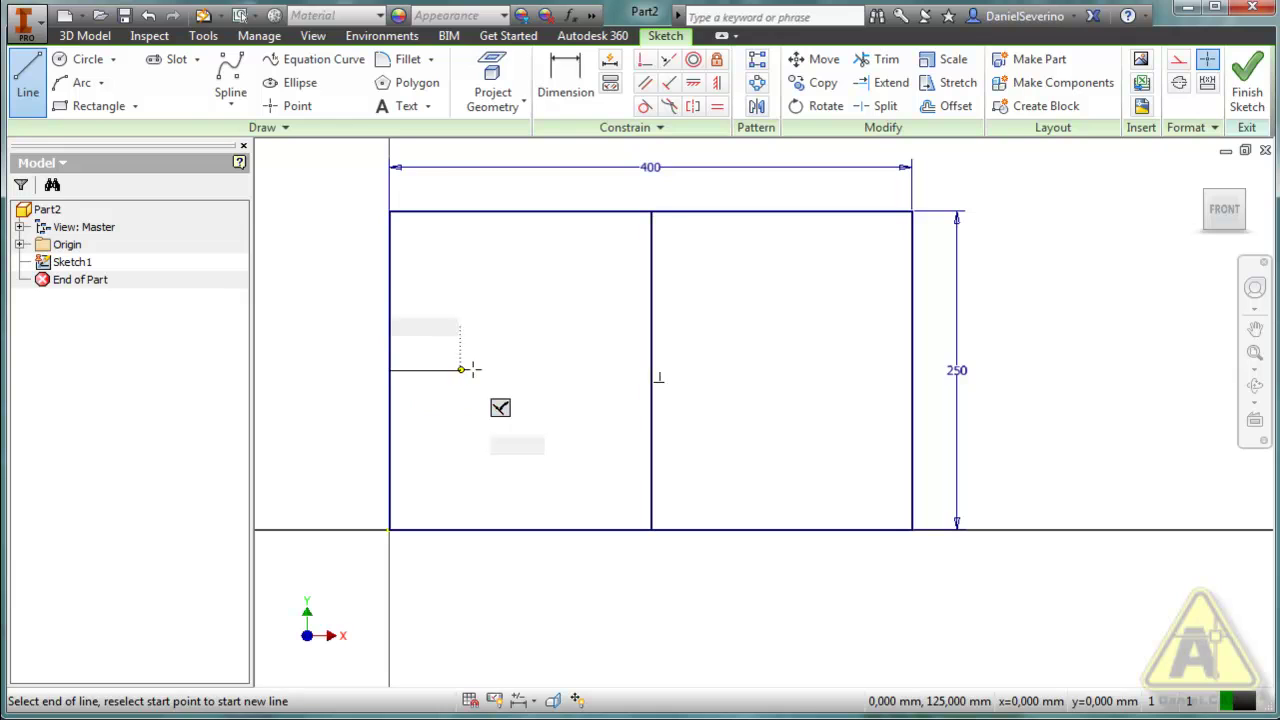
pyautogui.doubleClick(651, 370)
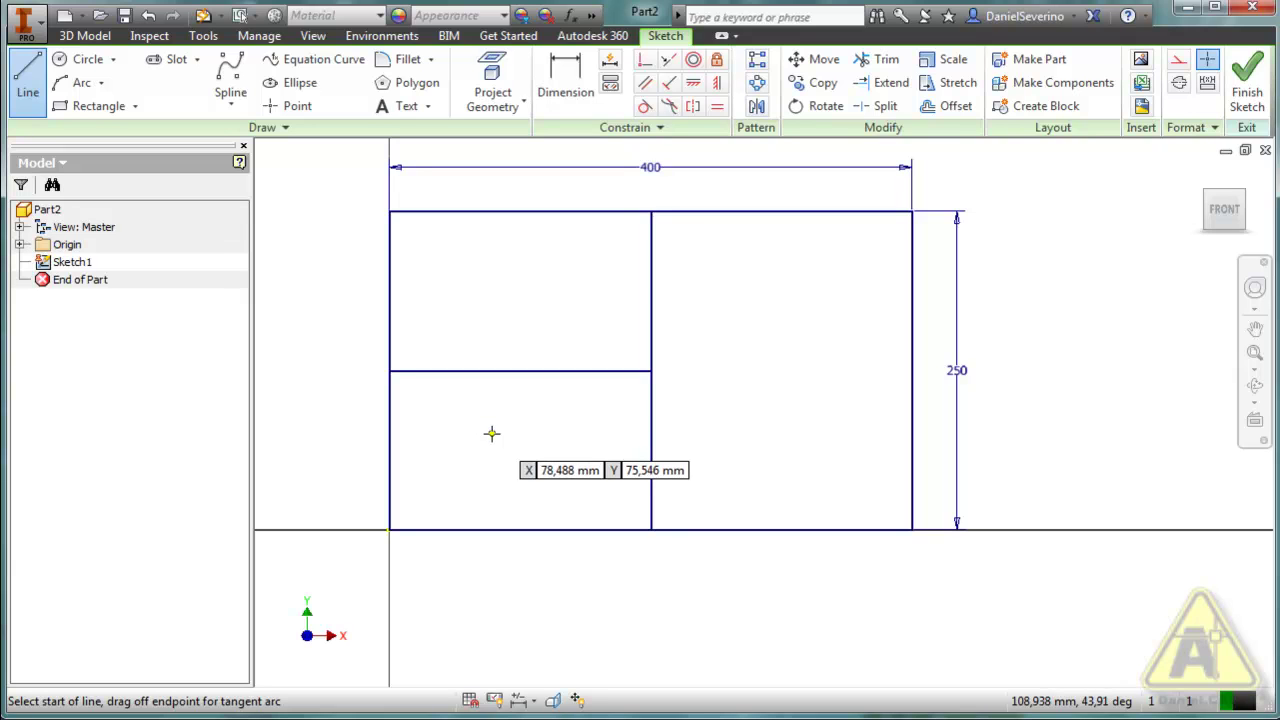
pyautogui.scroll(2, 486, 434)
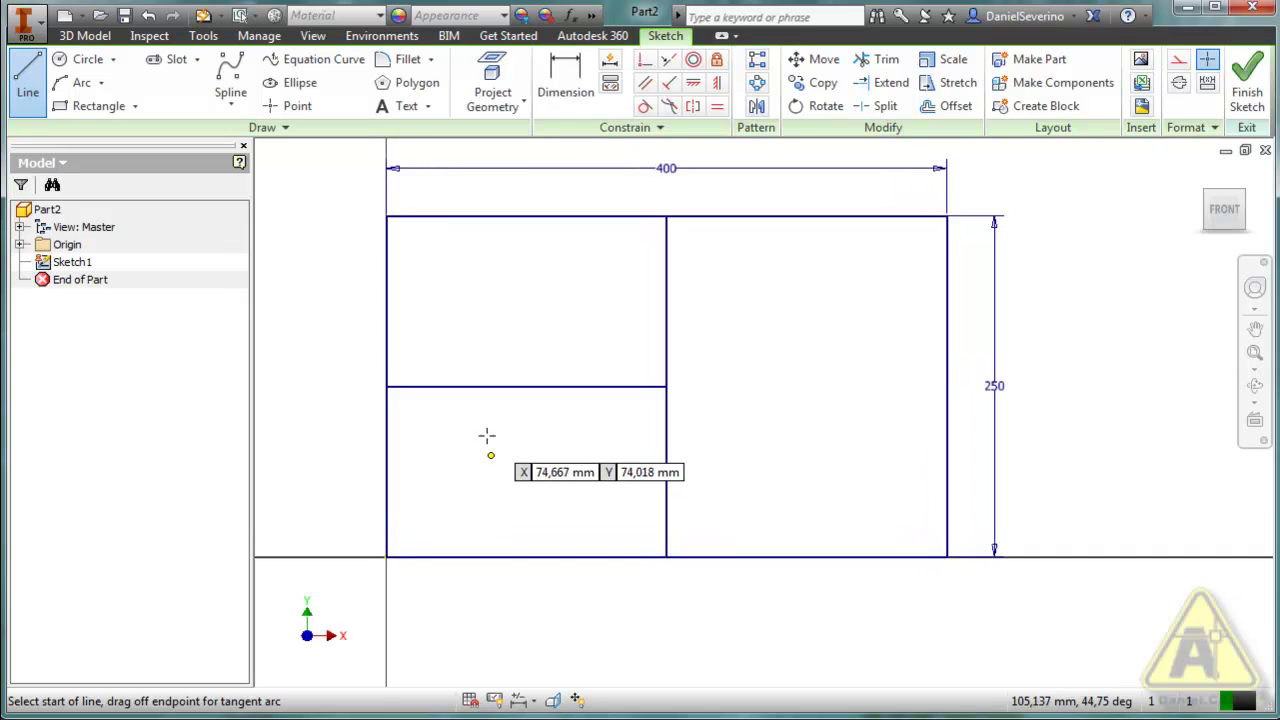
pyautogui.click(1247, 100)
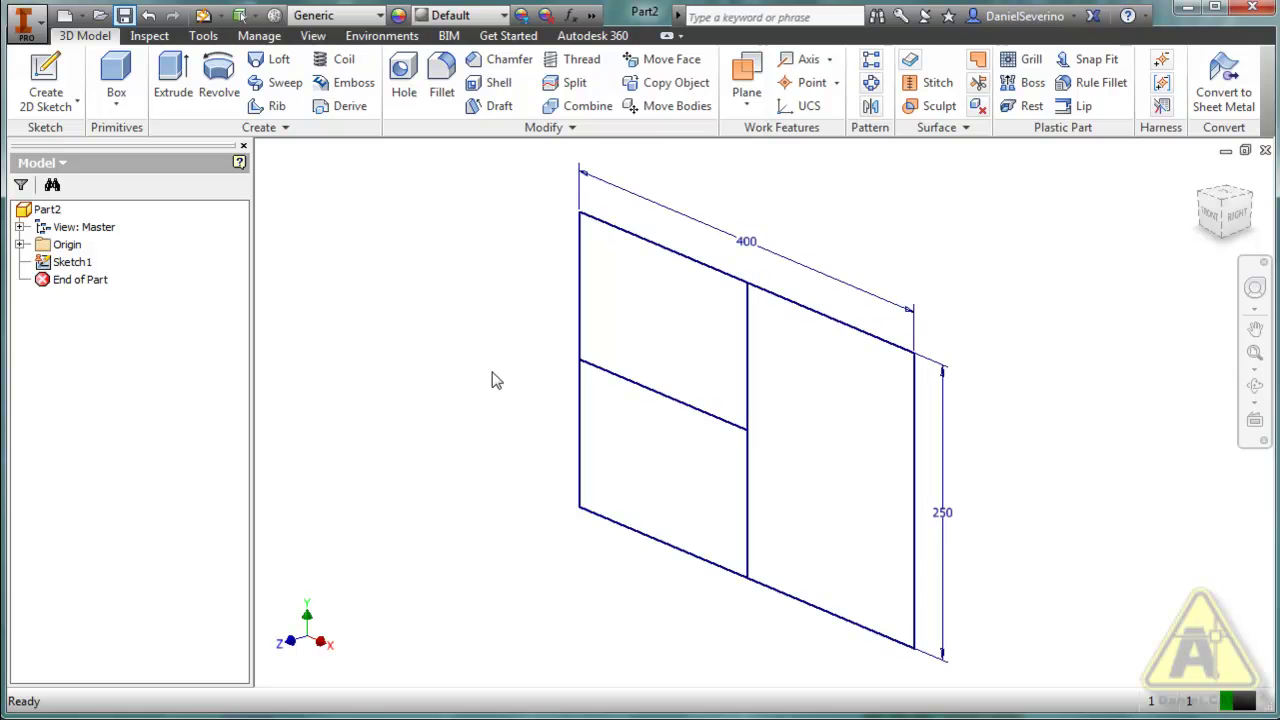
# Save the part on the desktop as Peca Estrutura and close it
pyautogui.hotkey('ctrl', 's')
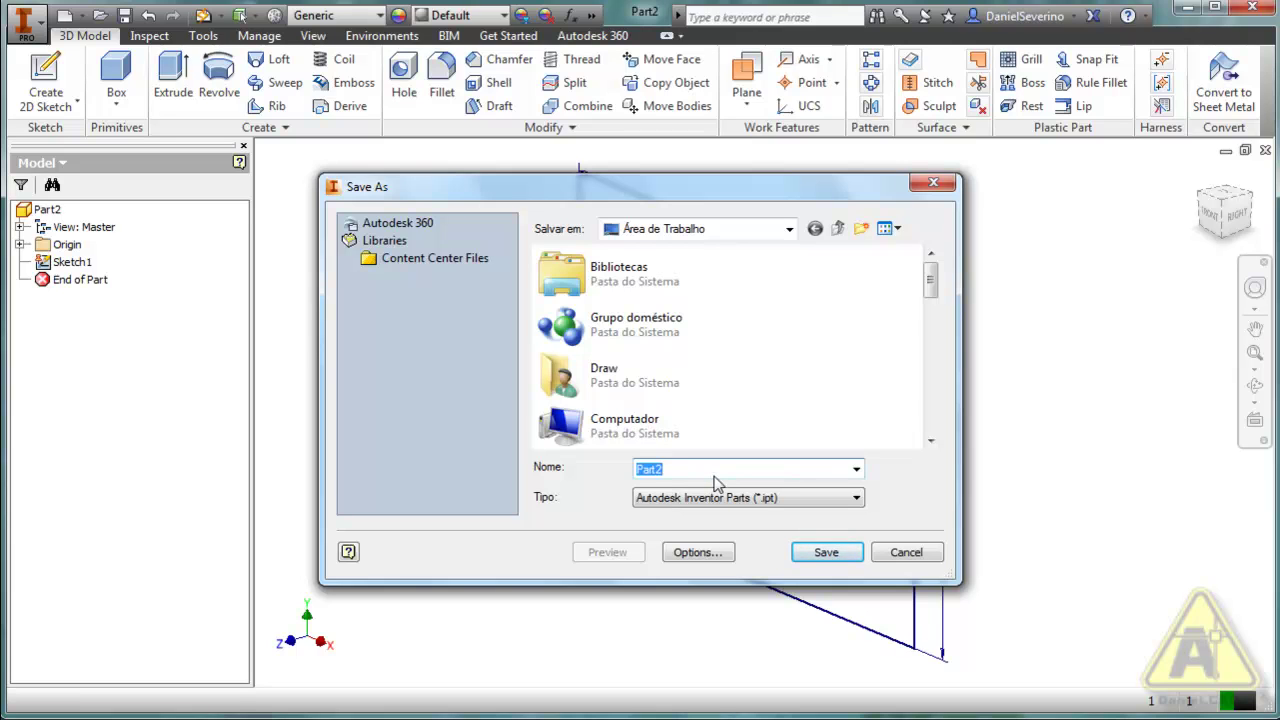
pyautogui.write('Peca Estrutura')
pyautogui.press('Return')
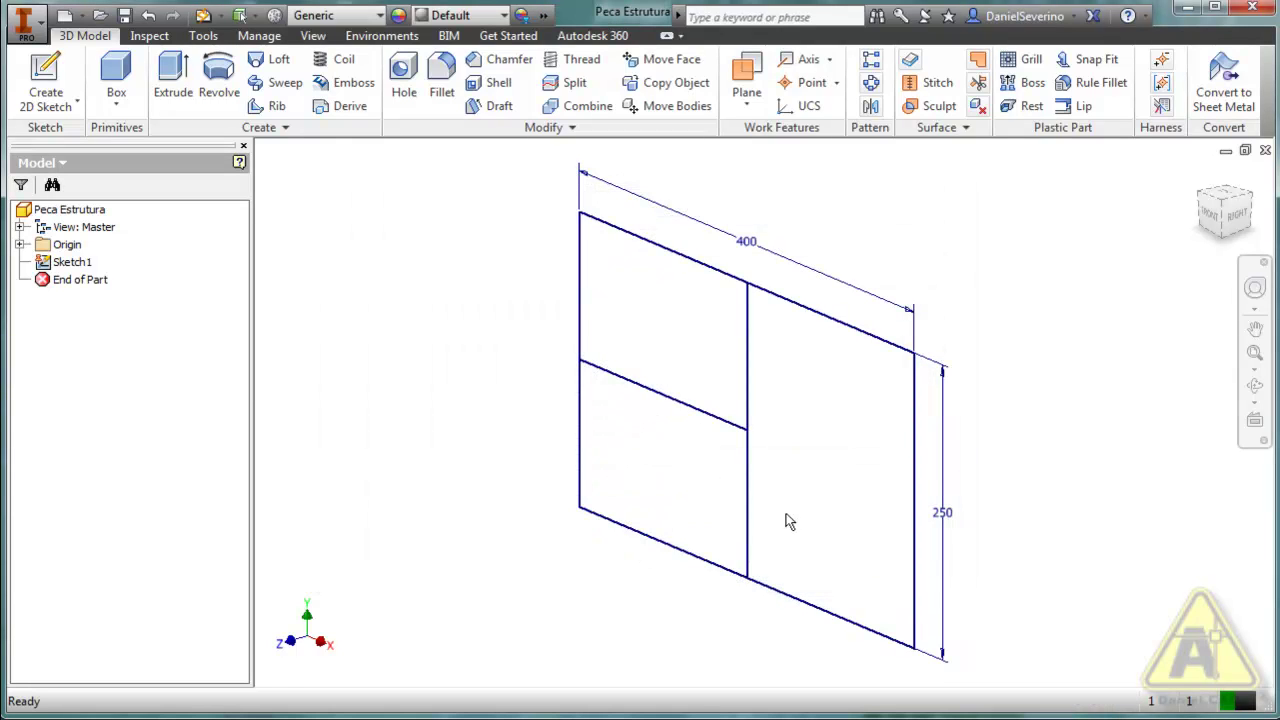
pyautogui.click(1265, 150)
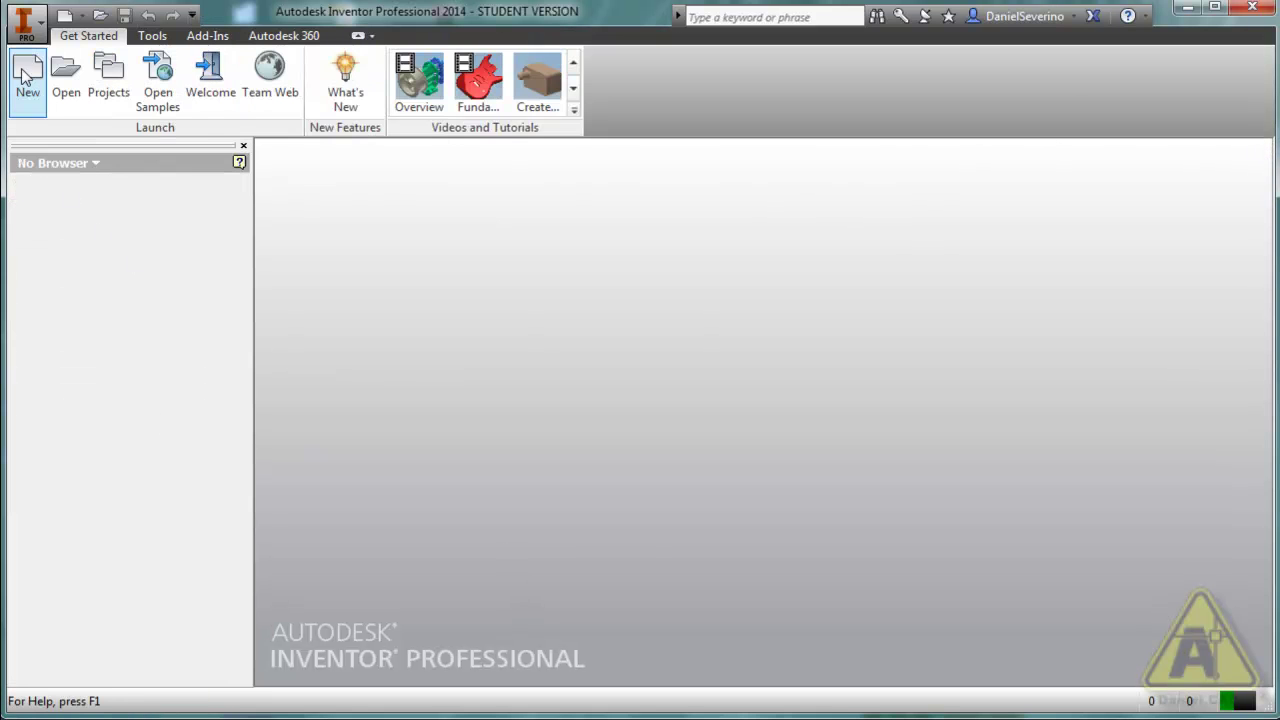
# Create a new assembly from the metric Standard (mm).iam template
pyautogui.click(27, 78)
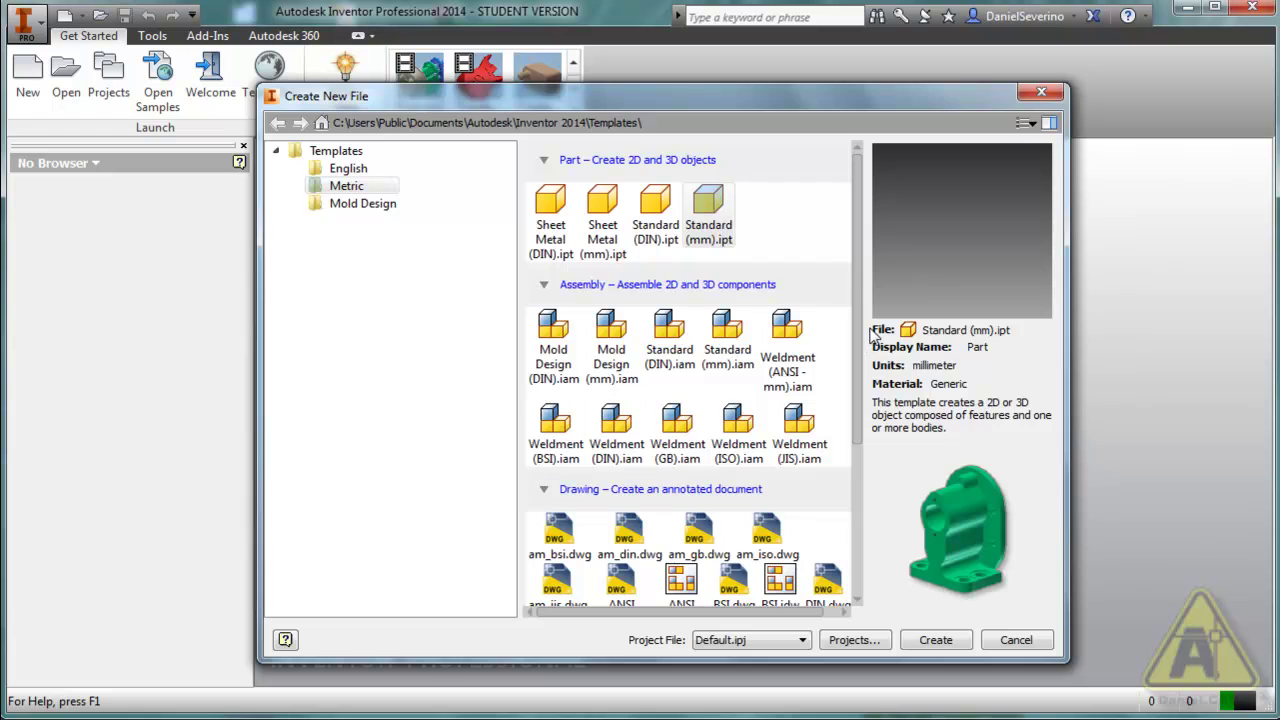
pyautogui.scroll(-1, 857, 298)
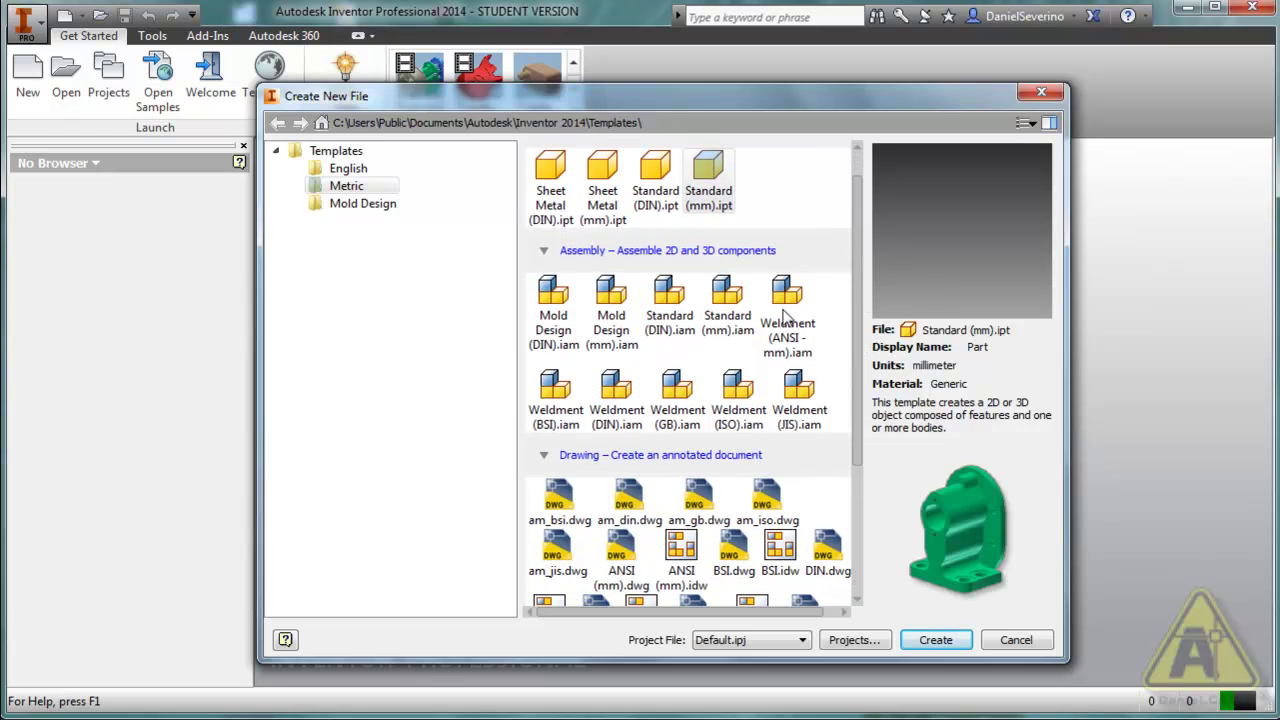
pyautogui.click(727, 300)
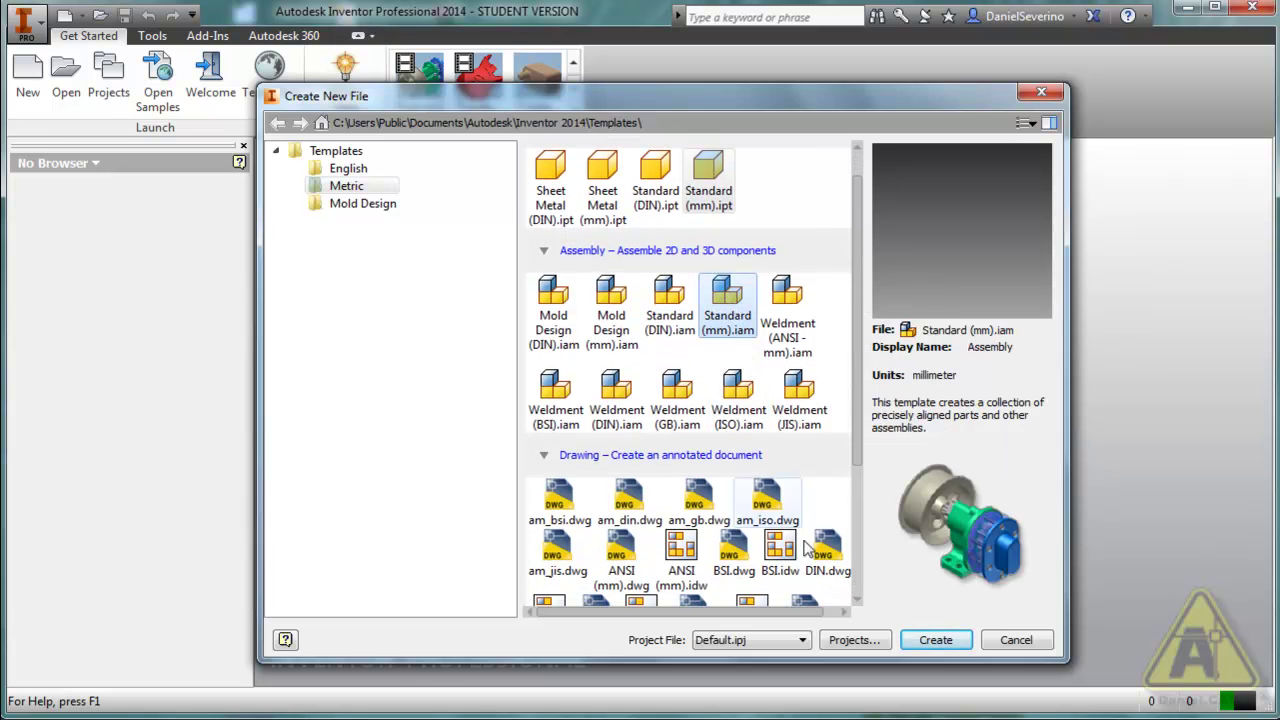
pyautogui.click(940, 643)
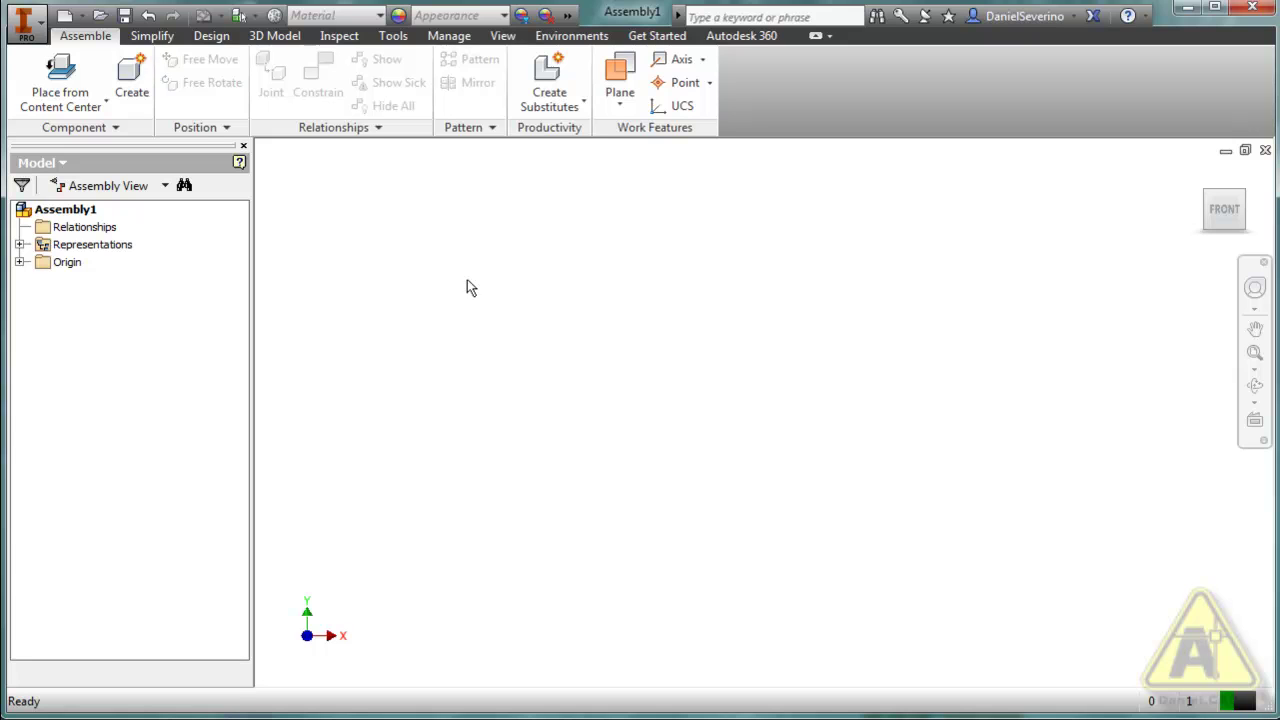
# Place one instance of the Peca Estrutura part from the desktop into the assembly
pyautogui.click(108, 106)
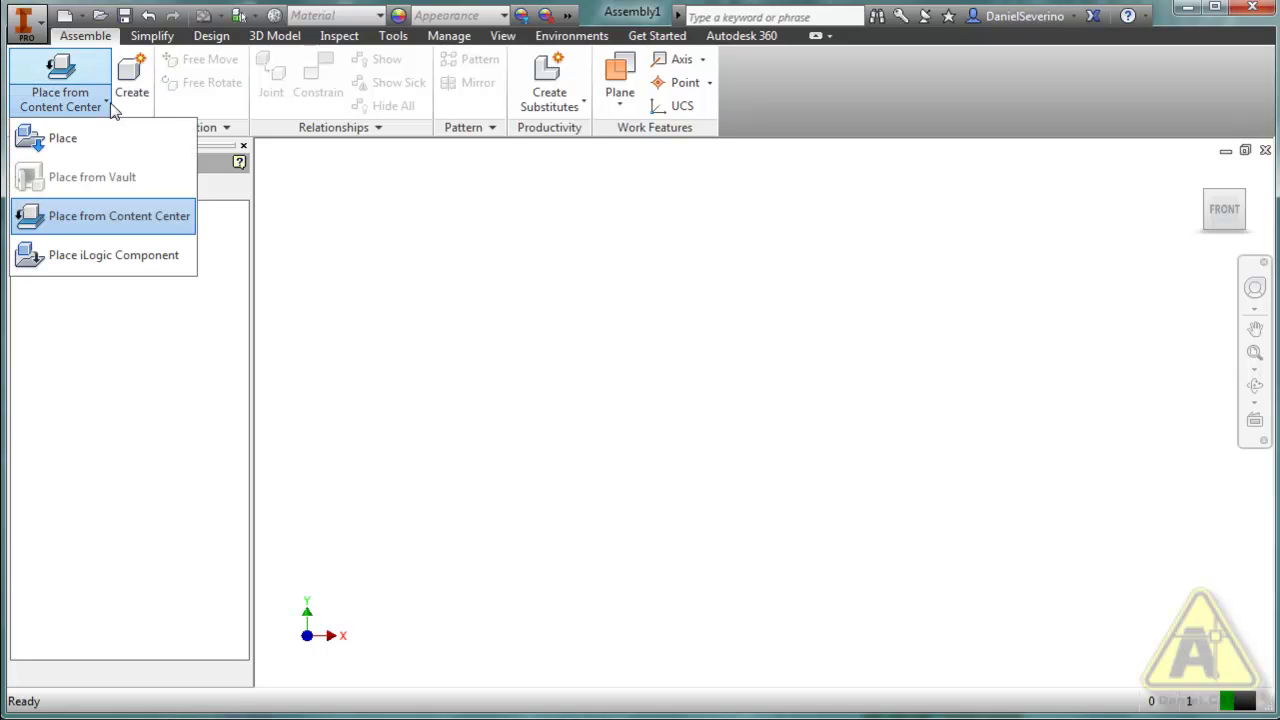
pyautogui.click(420, 271)
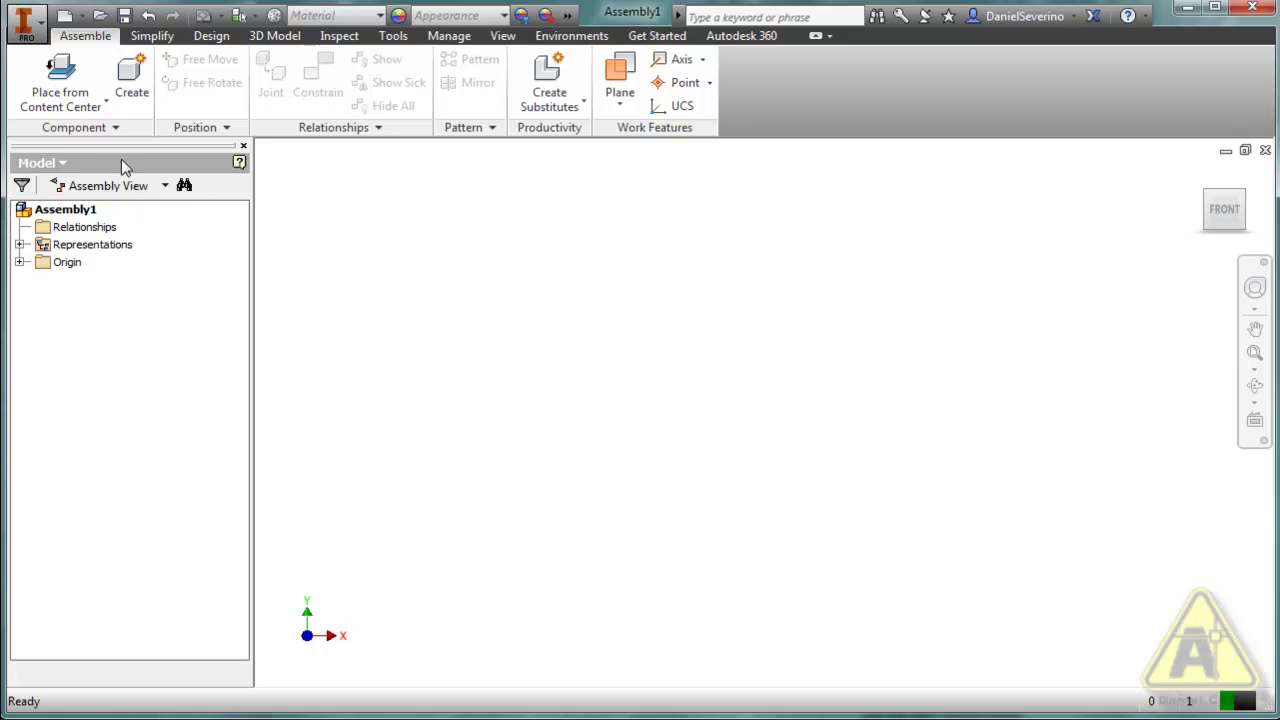
pyautogui.click(108, 106)
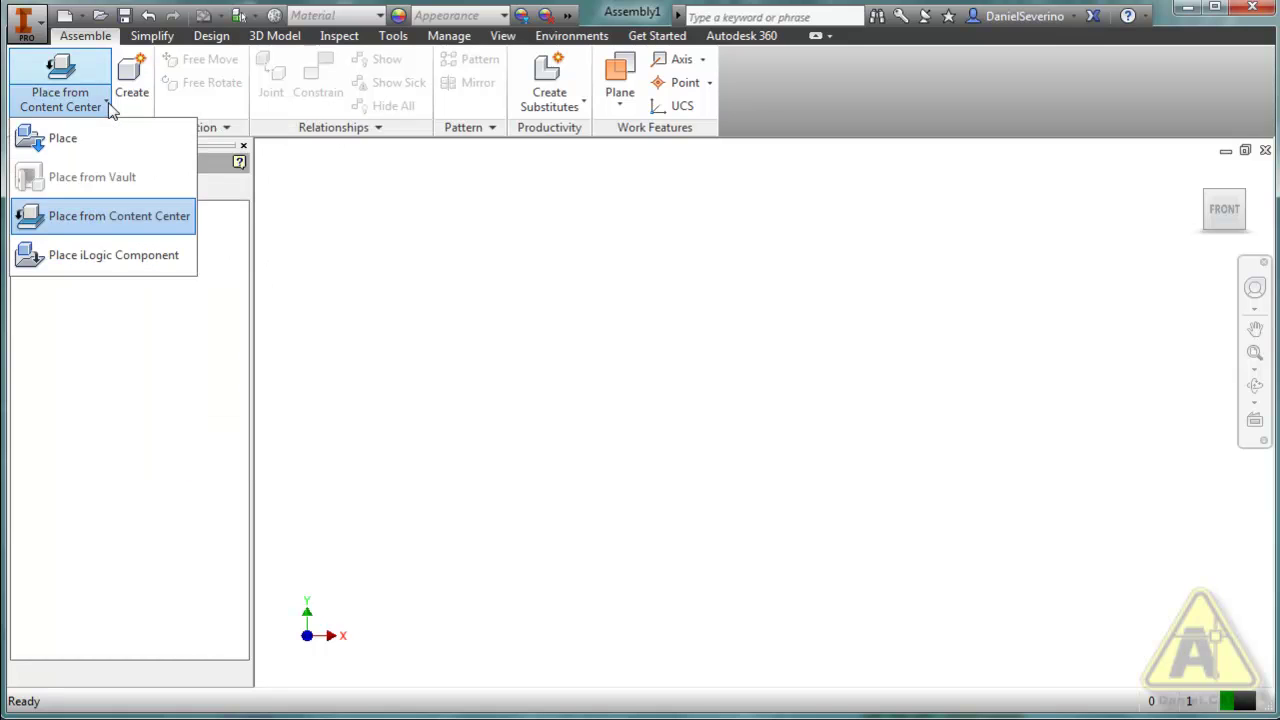
pyautogui.click(55, 141)
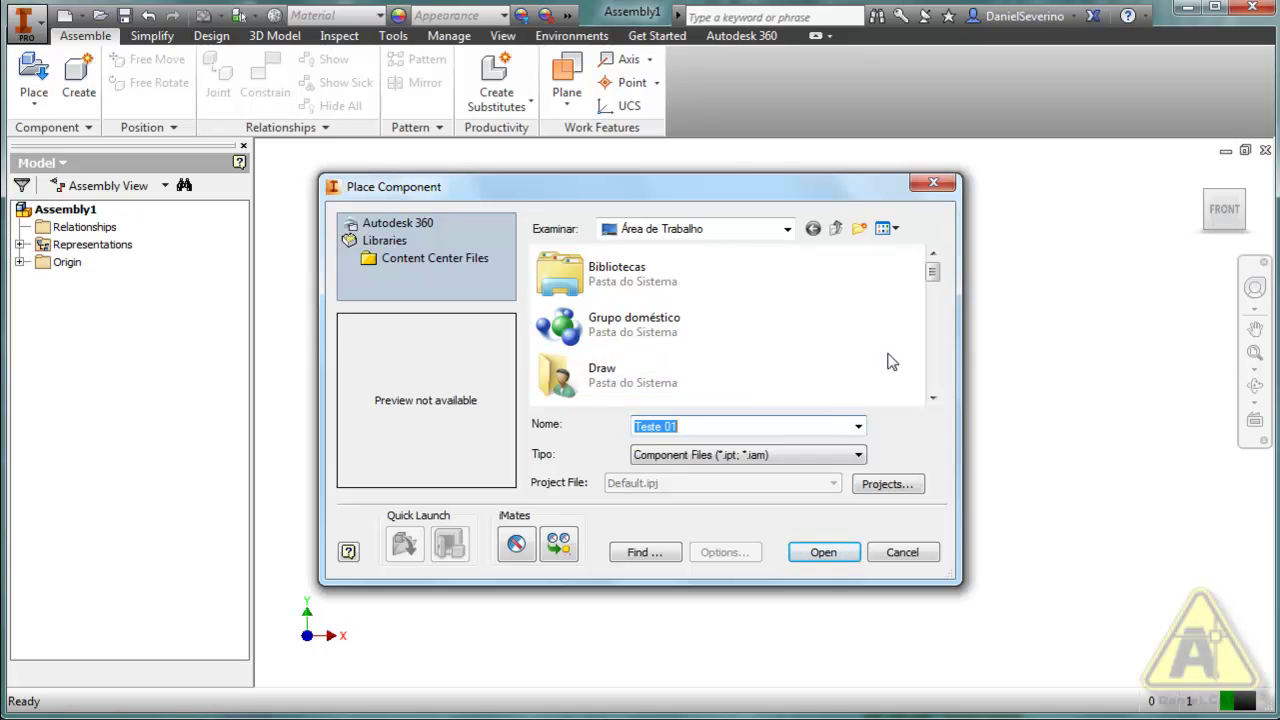
pyautogui.moveTo(935, 275); pyautogui.dragTo(942, 390)
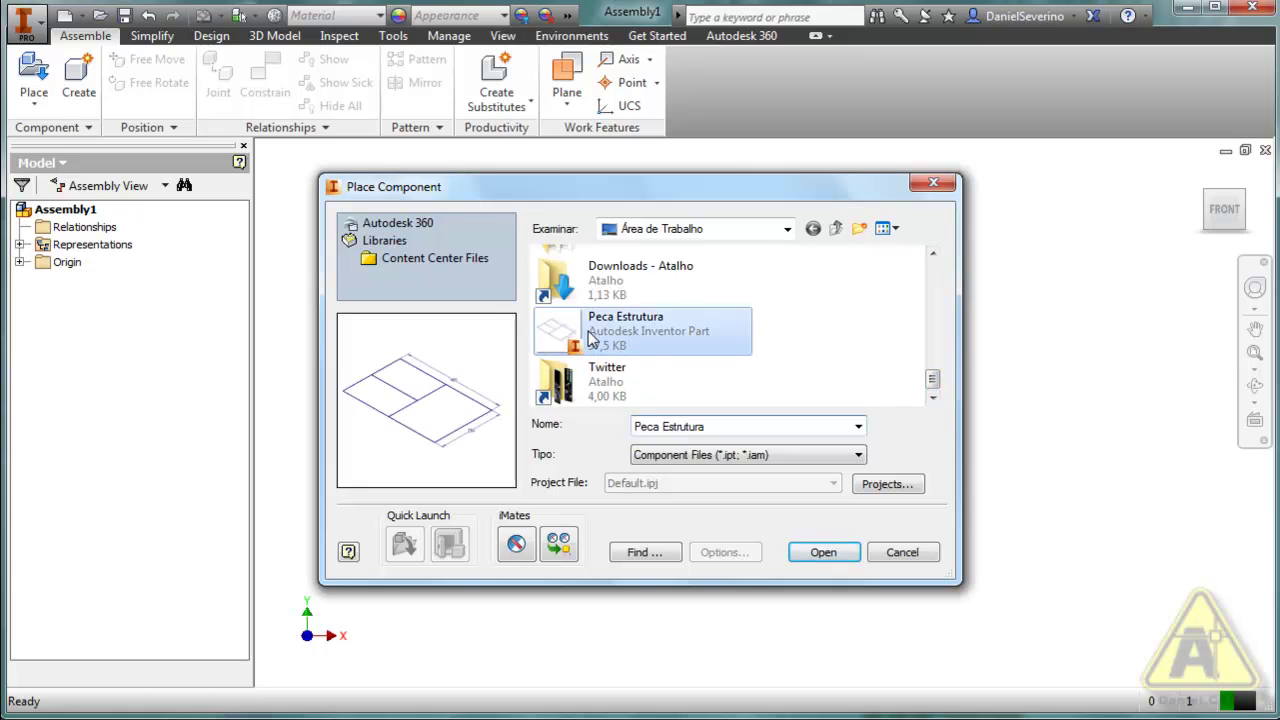
pyautogui.doubleClick(590, 340)
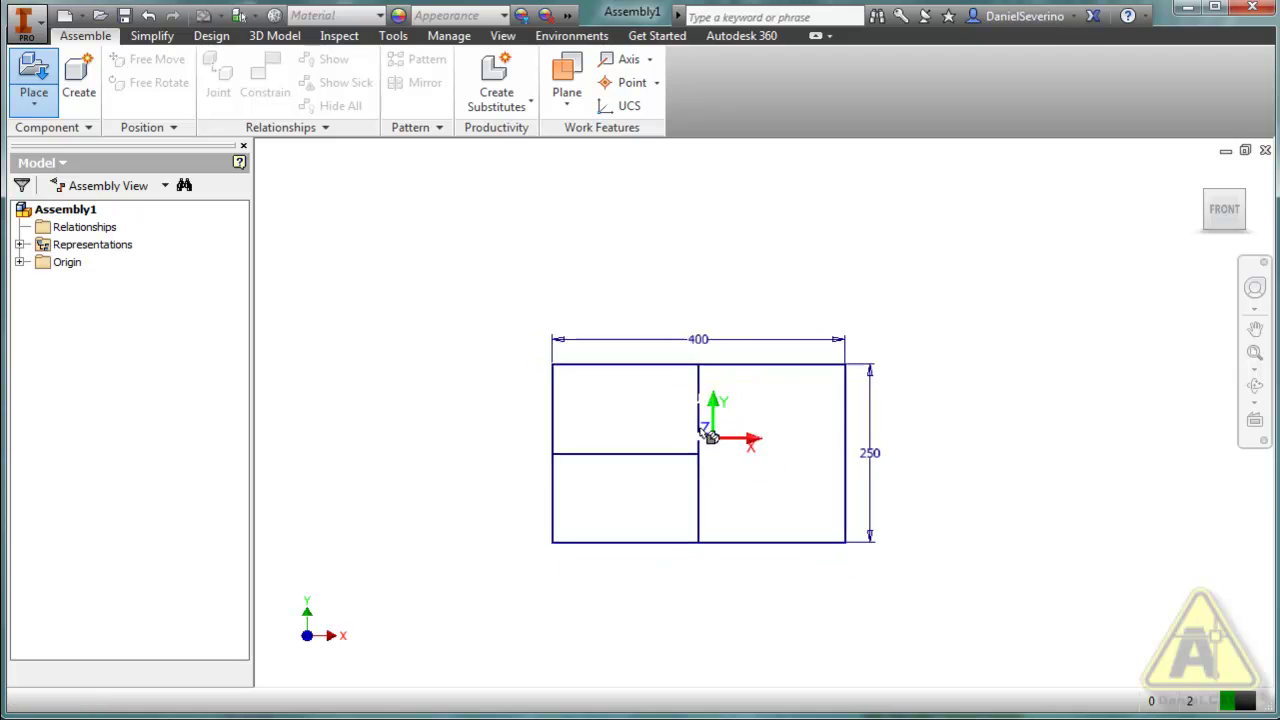
pyautogui.click(747, 413)
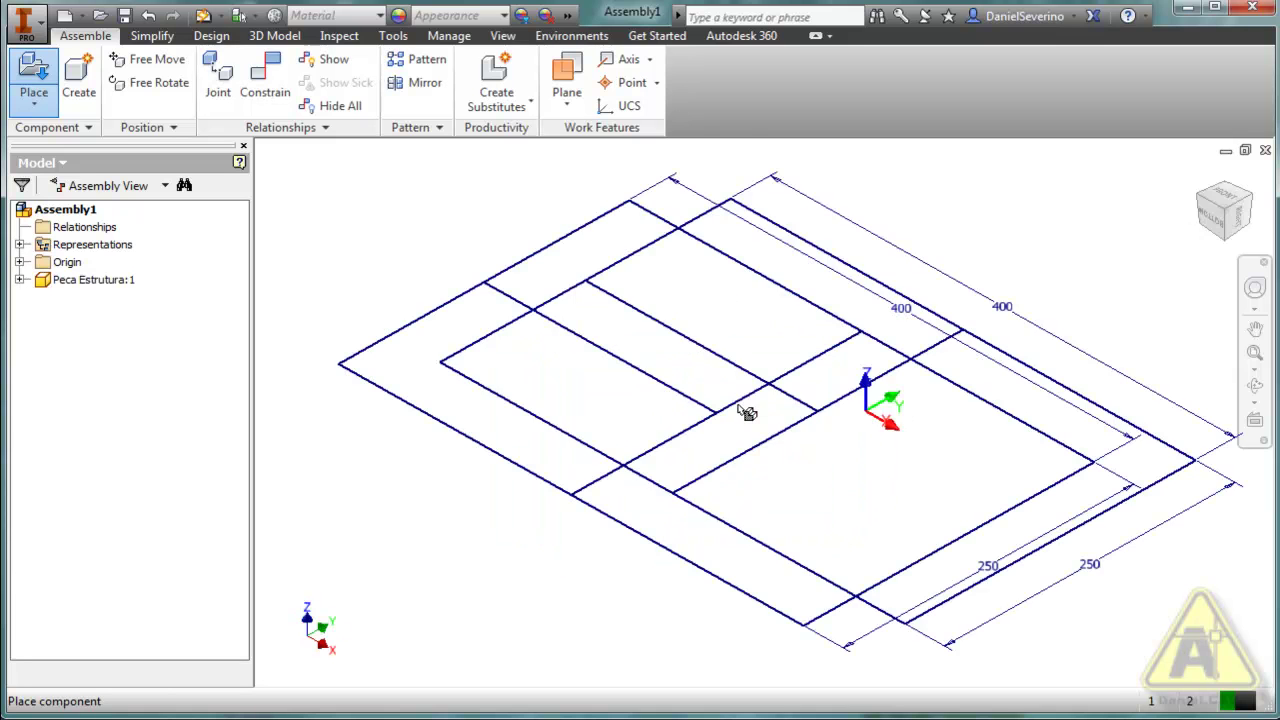
pyautogui.press('Escape')
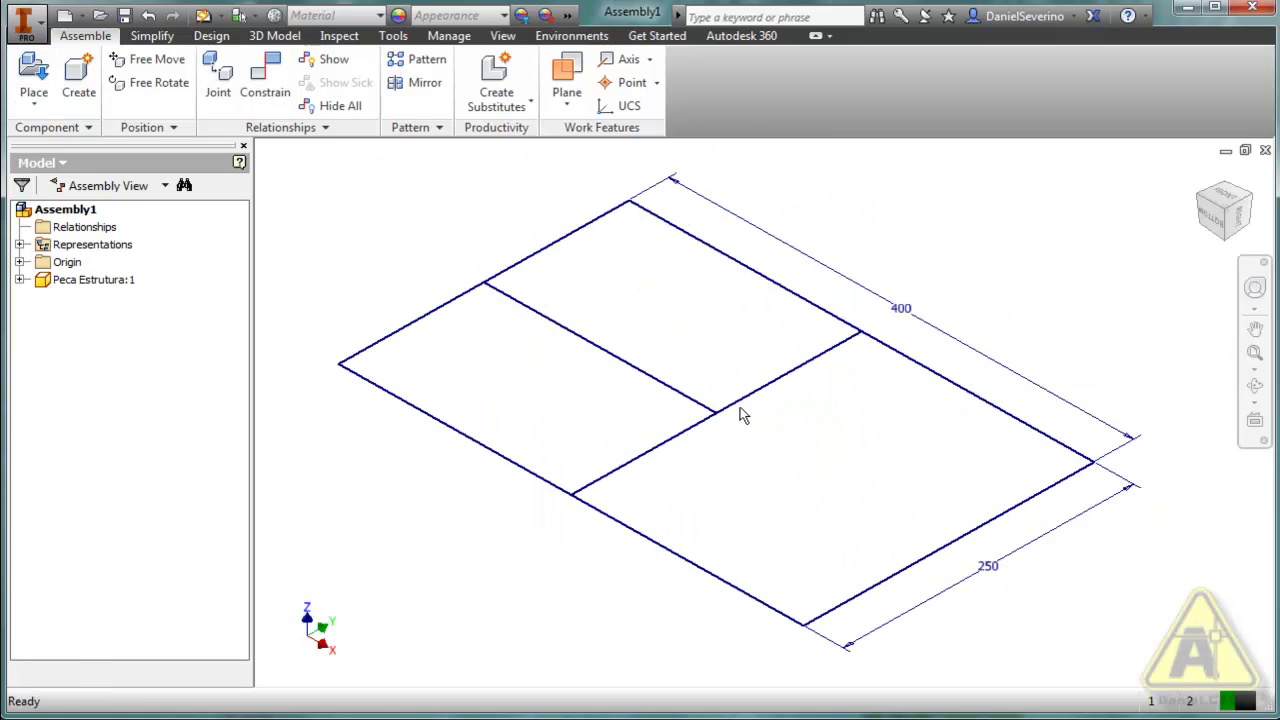
# Ground the Peca Estrutura component in the assembly
pyautogui.click(740, 418)
pyautogui.rightClick(740, 418)
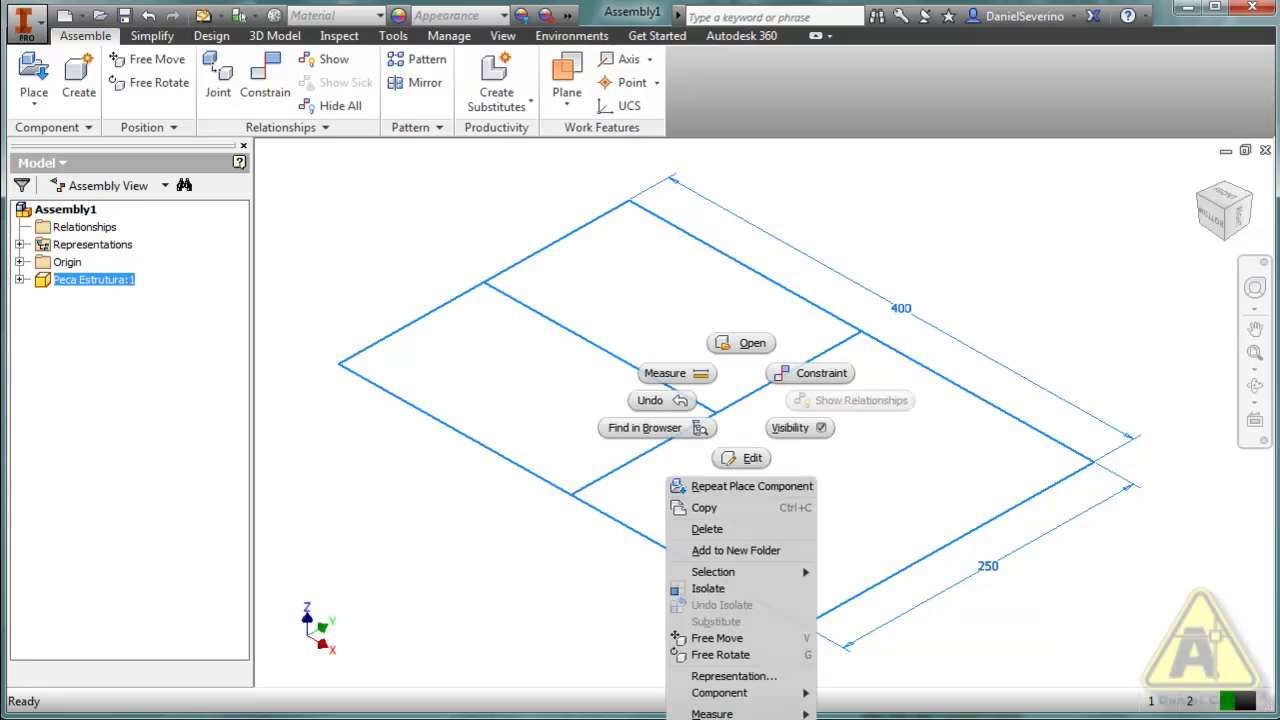
pyautogui.click(731, 666)
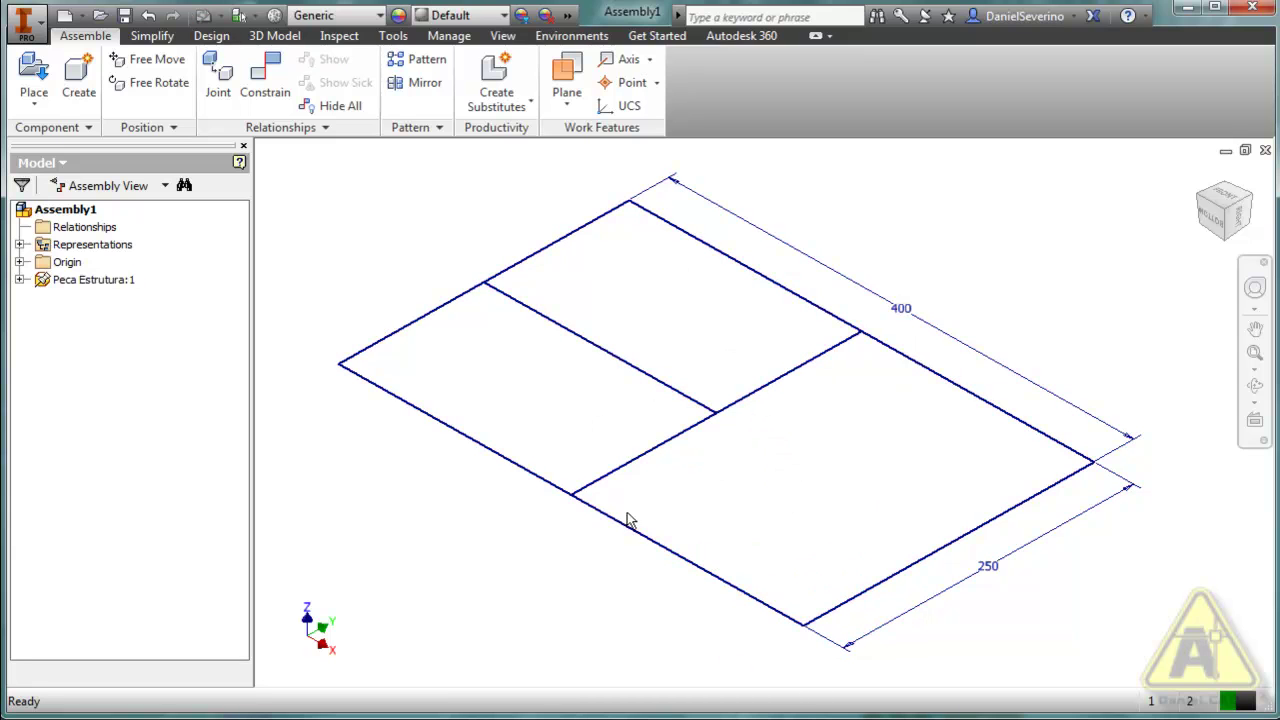
pyautogui.scroll(5, 622, 525)
pyautogui.click(686, 430)
pyautogui.click(703, 404)
pyautogui.scroll(-5, 697, 472)
pyautogui.scroll(3, 683, 481)
pyautogui.moveTo(683, 481); pyautogui.dragTo(727, 394, button='middle')
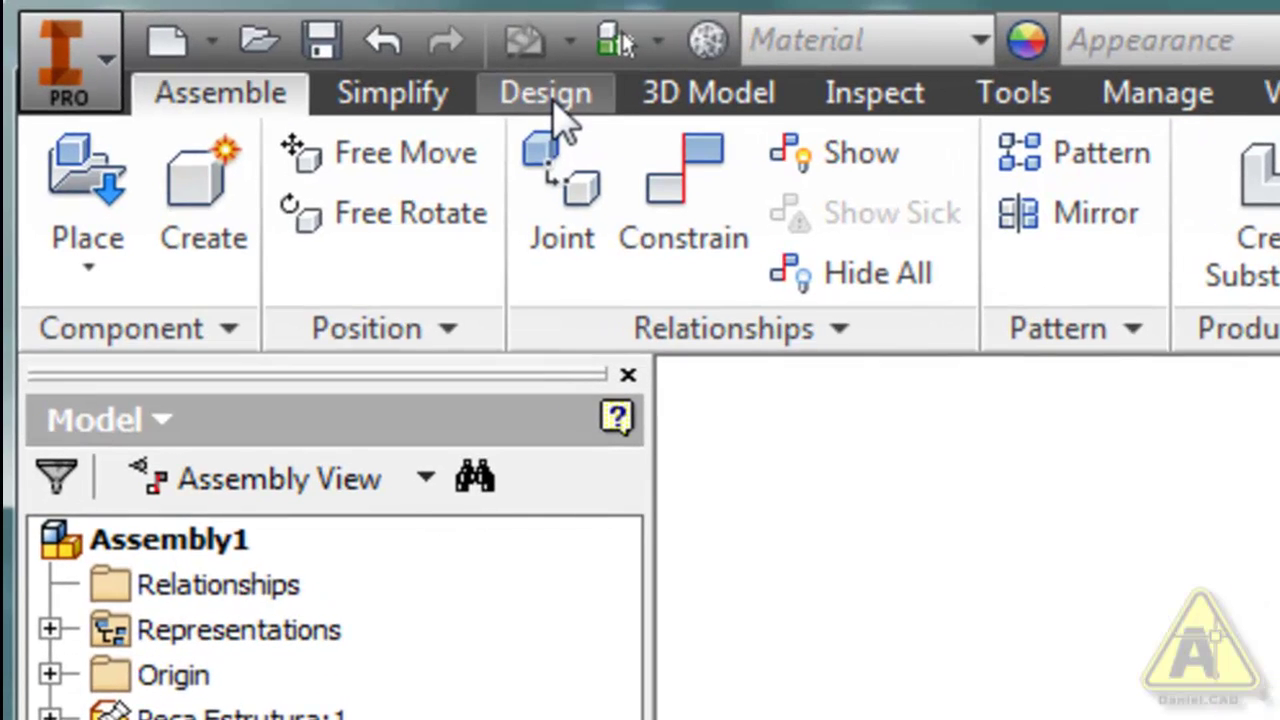
# Start inserting a frame and save the assembly with its dependents on the desktop as Montagem Estrutura
pyautogui.click(229, 42)
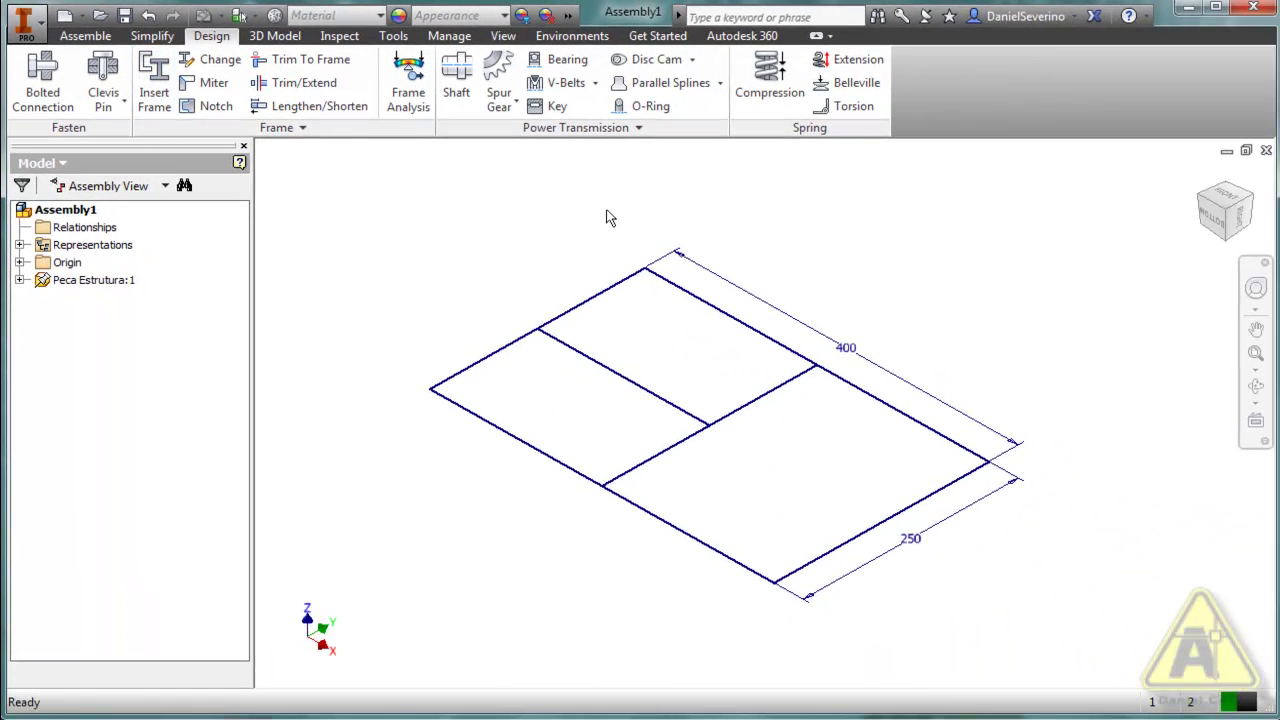
pyautogui.click(157, 88)
pyautogui.moveTo(610, 443)
pyautogui.mouseDown()
pyautogui.moveTo(700, 277)
pyautogui.moveTo(639, 282)
pyautogui.mouseUp()
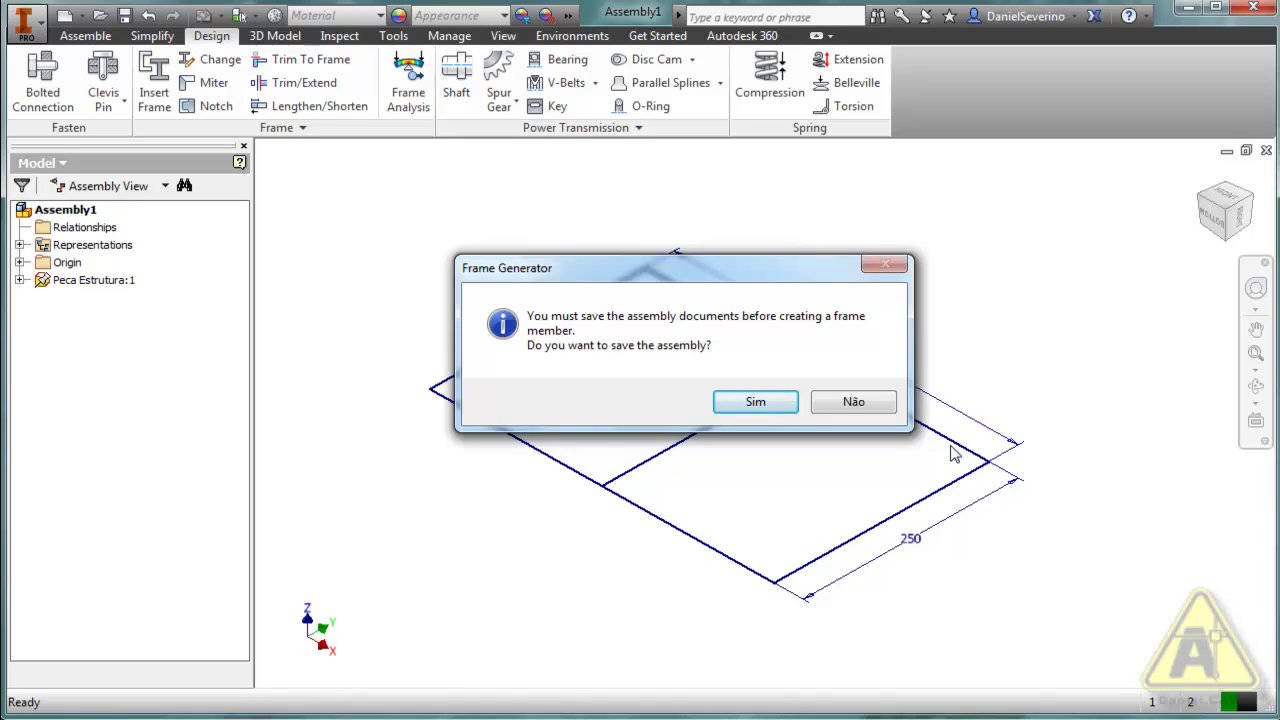
pyautogui.click(785, 410)
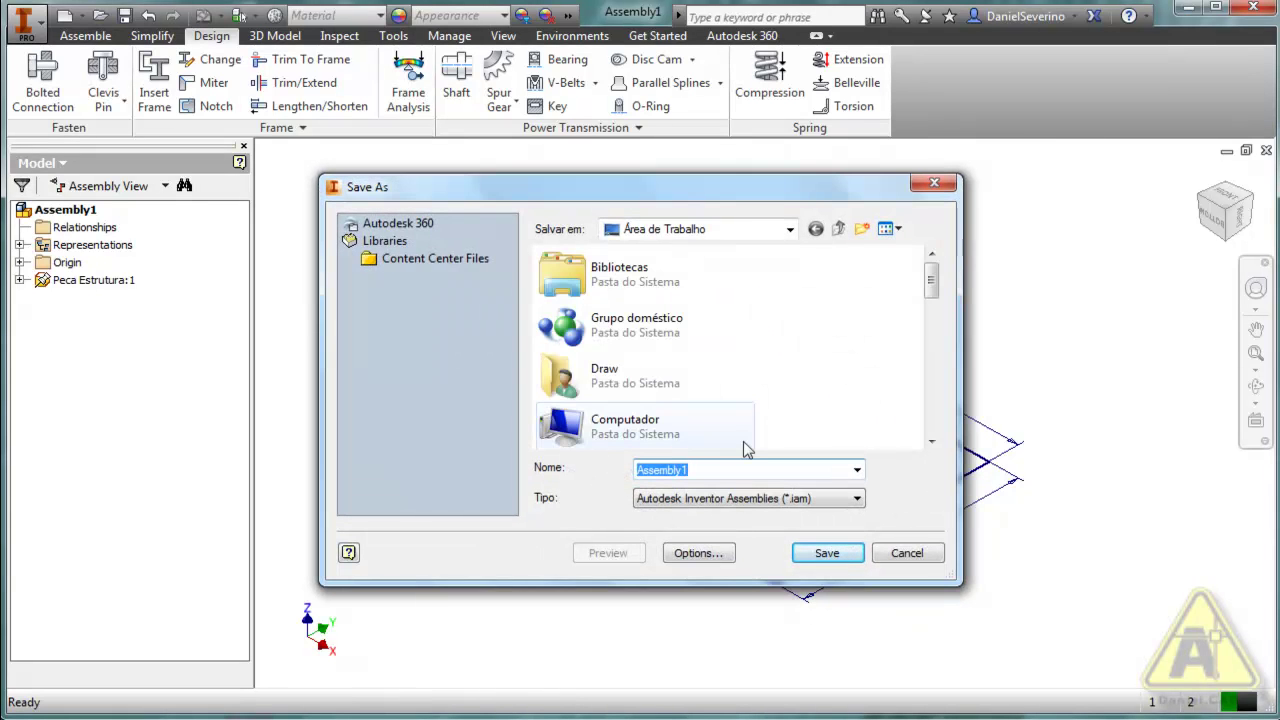
pyautogui.write('Montagem Estr')
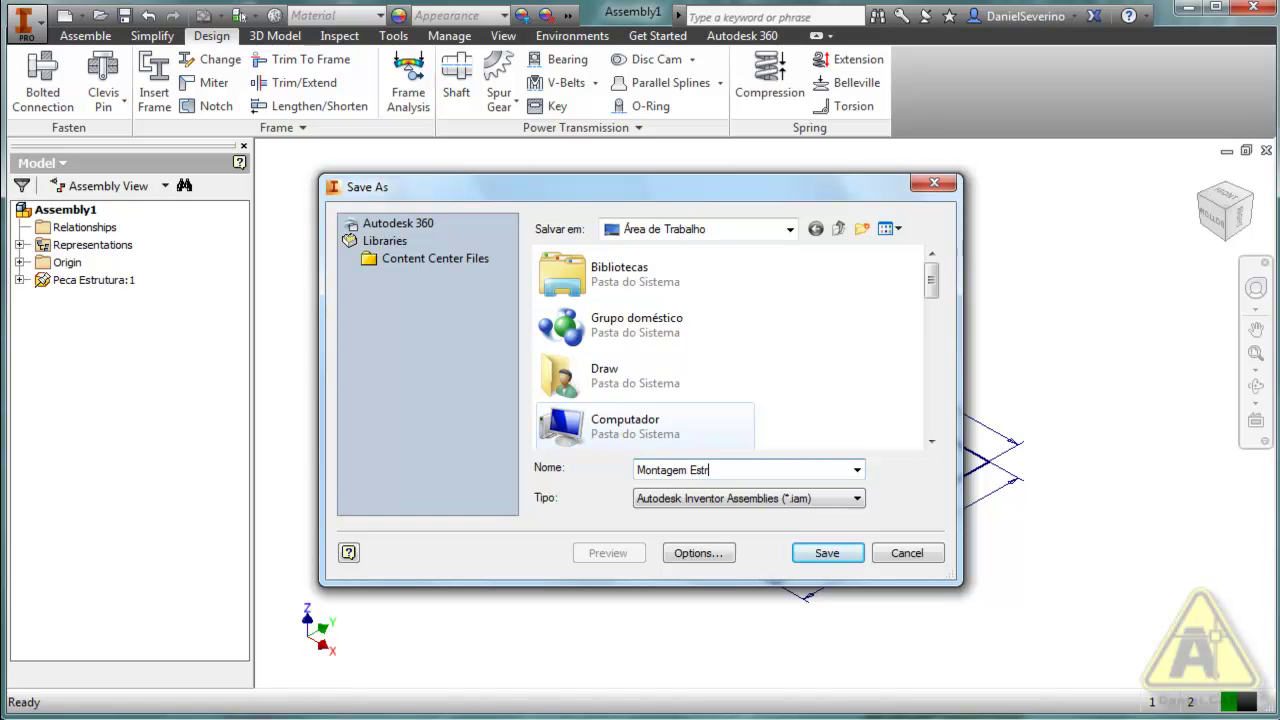
pyautogui.write('utura')
pyautogui.press('Return')
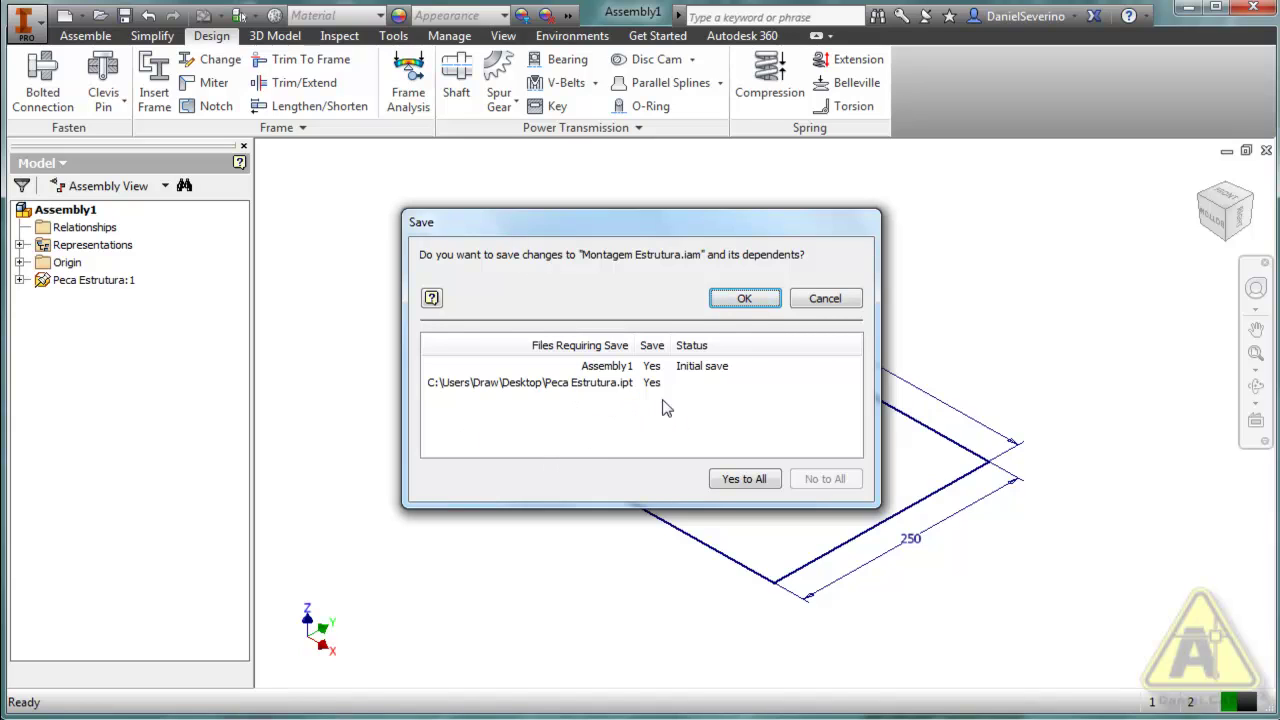
pyautogui.click(728, 303)
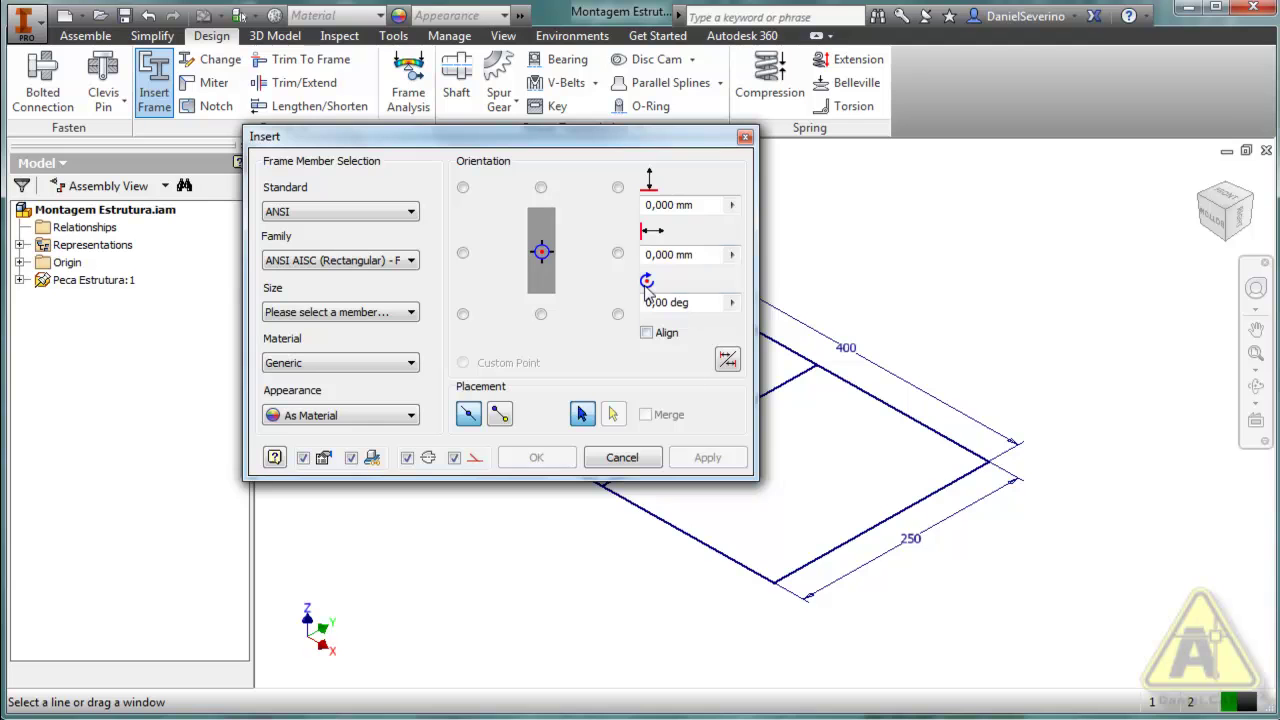
# Move the frame insertion dialog clear of the skeleton and choose ANSI as the member standard
pyautogui.moveTo(887, 466); pyautogui.dragTo(1037, 389, button='middle')
pyautogui.moveTo(607, 143)
pyautogui.mouseDown()
pyautogui.moveTo(466, 180)
pyautogui.moveTo(485, 187)
pyautogui.mouseUp()
pyautogui.moveTo(834, 297); pyautogui.dragTo(811, 323, button='middle')
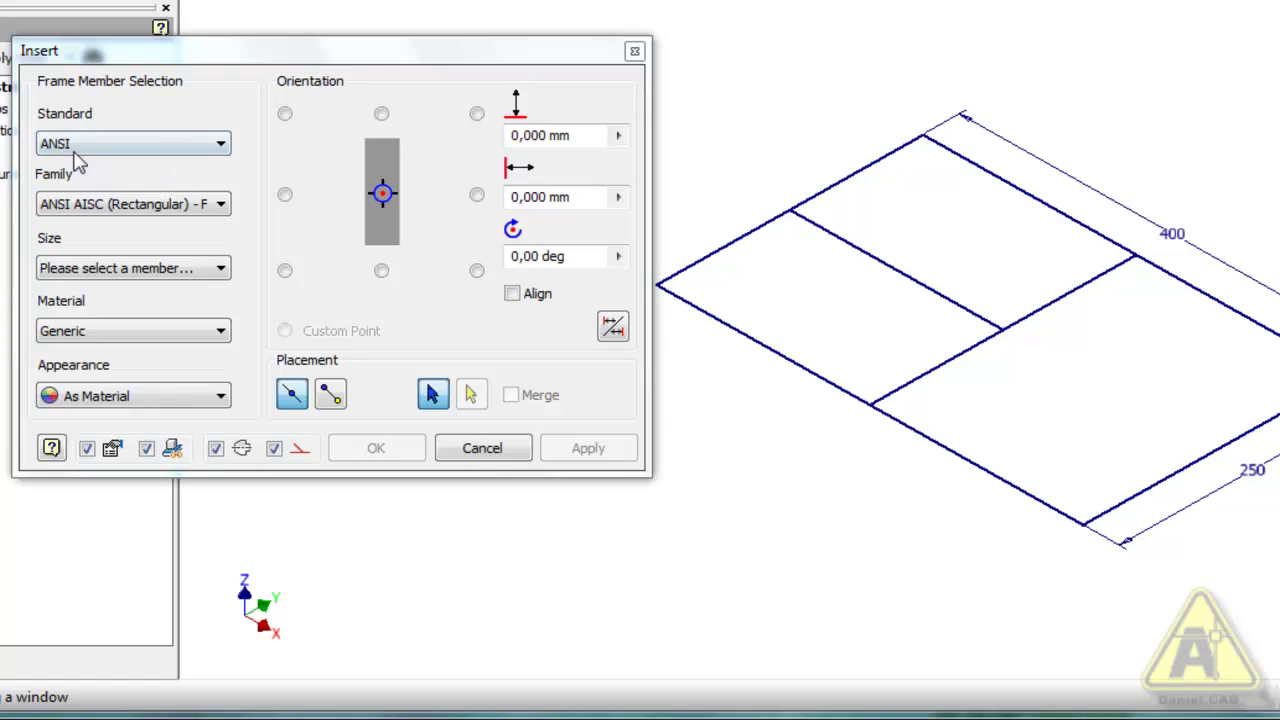
pyautogui.click(215, 147)
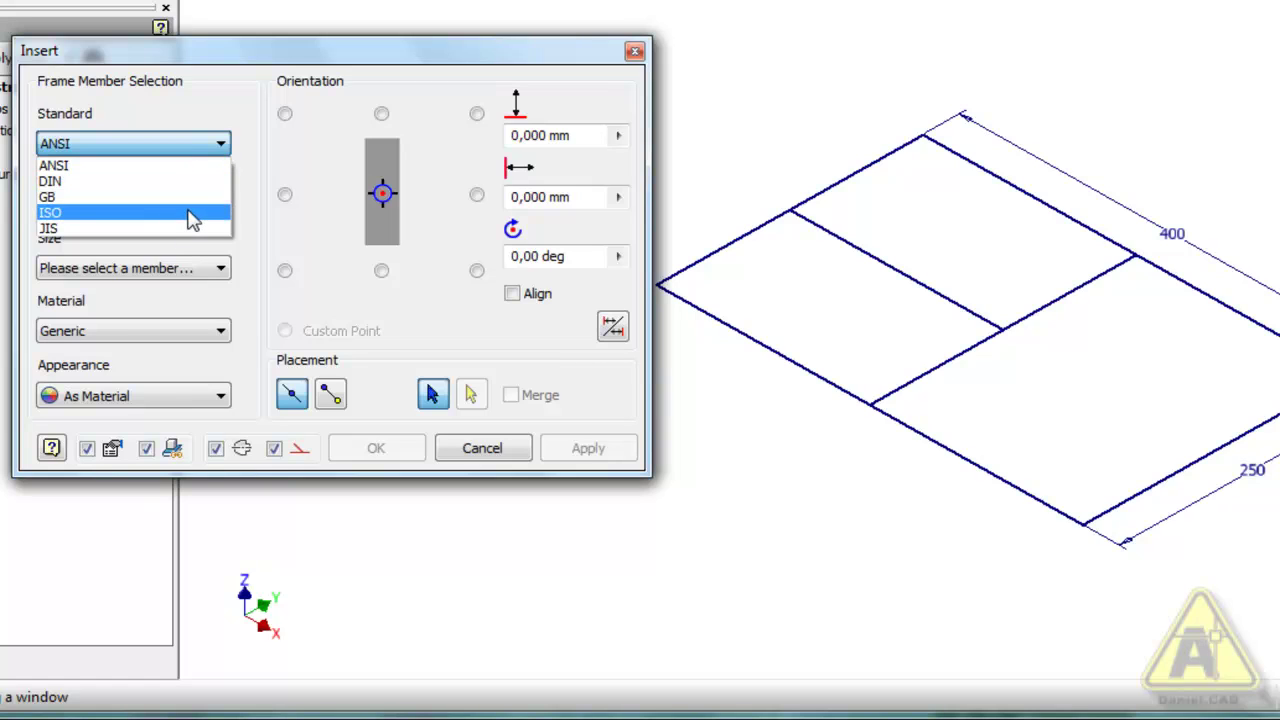
pyautogui.click(172, 168)
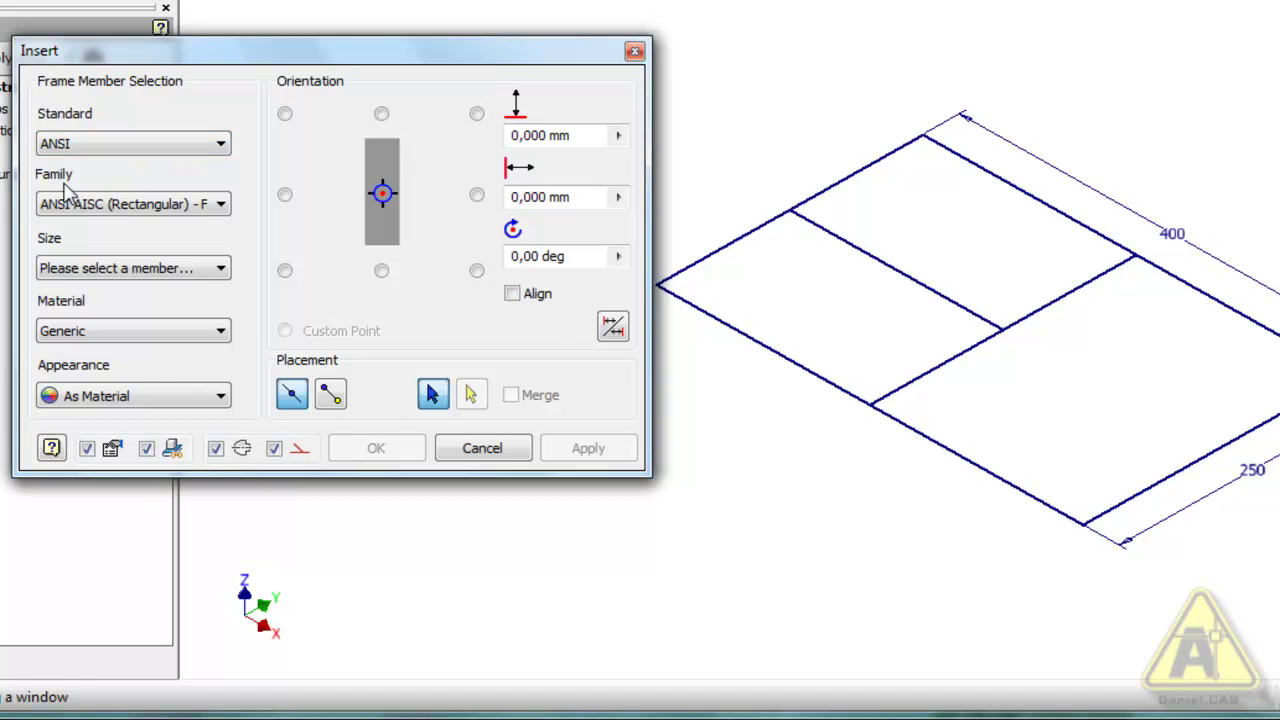
# Set the frame member family to ANSI L (Equal angles) - Angle Steel
pyautogui.click(88, 208)
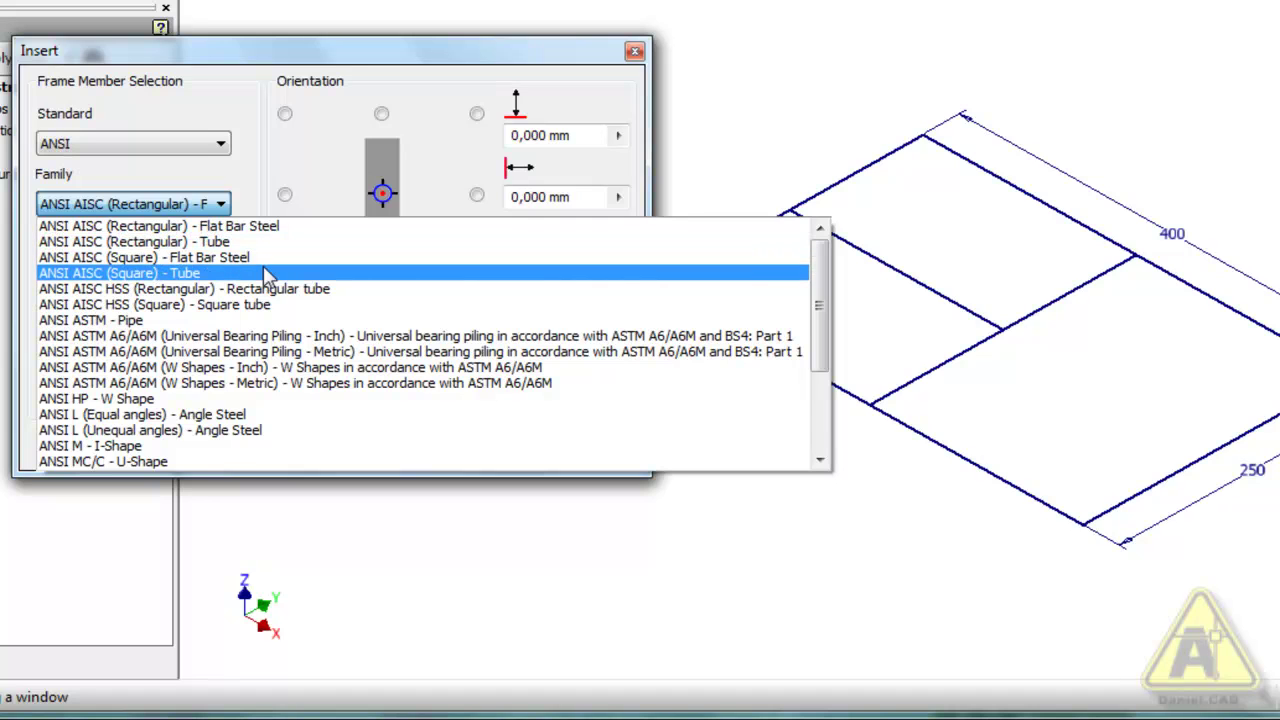
pyautogui.scroll(-2, 263, 265)
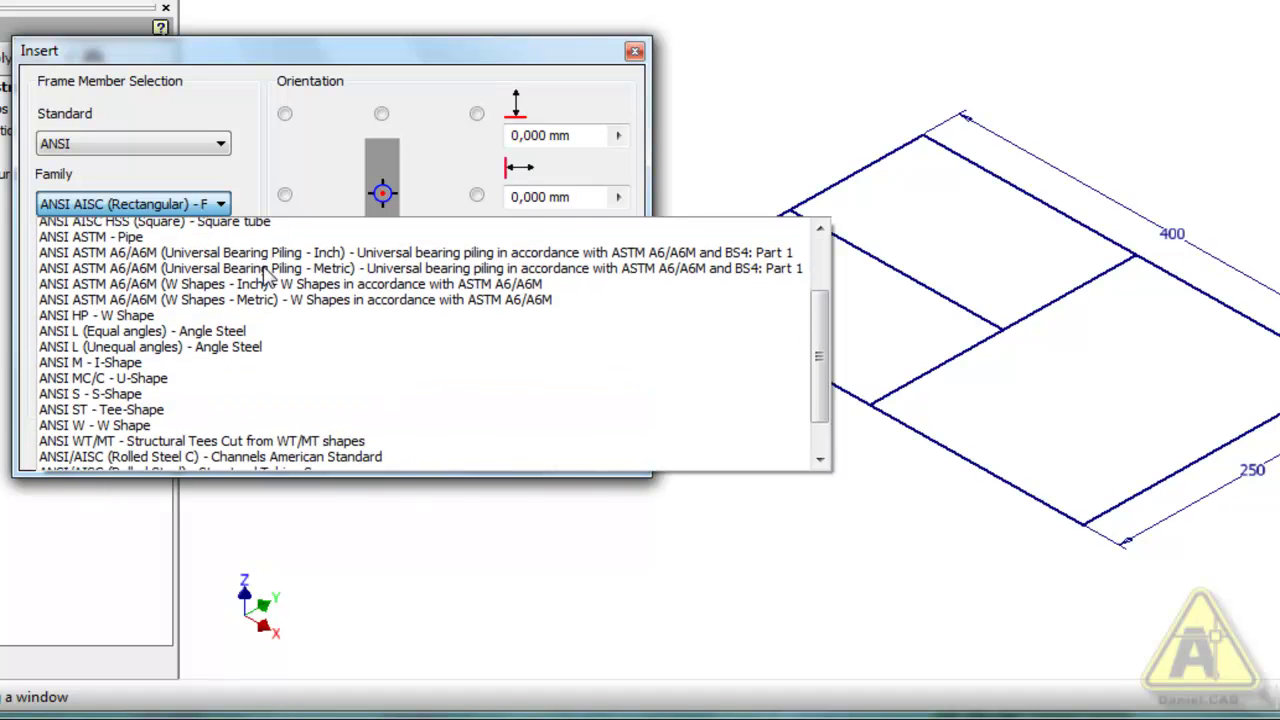
pyautogui.scroll(-1, 255, 290)
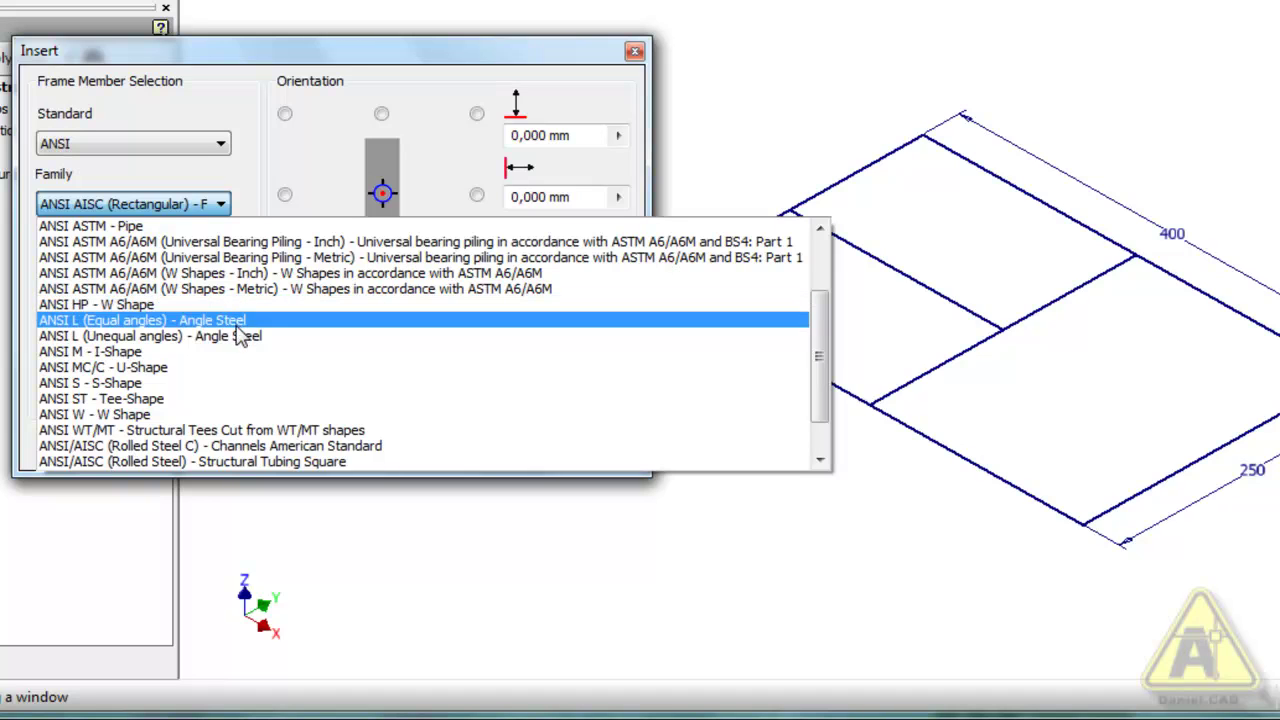
pyautogui.scroll(-1, 241, 340)
pyautogui.scroll(-1, 240, 341)
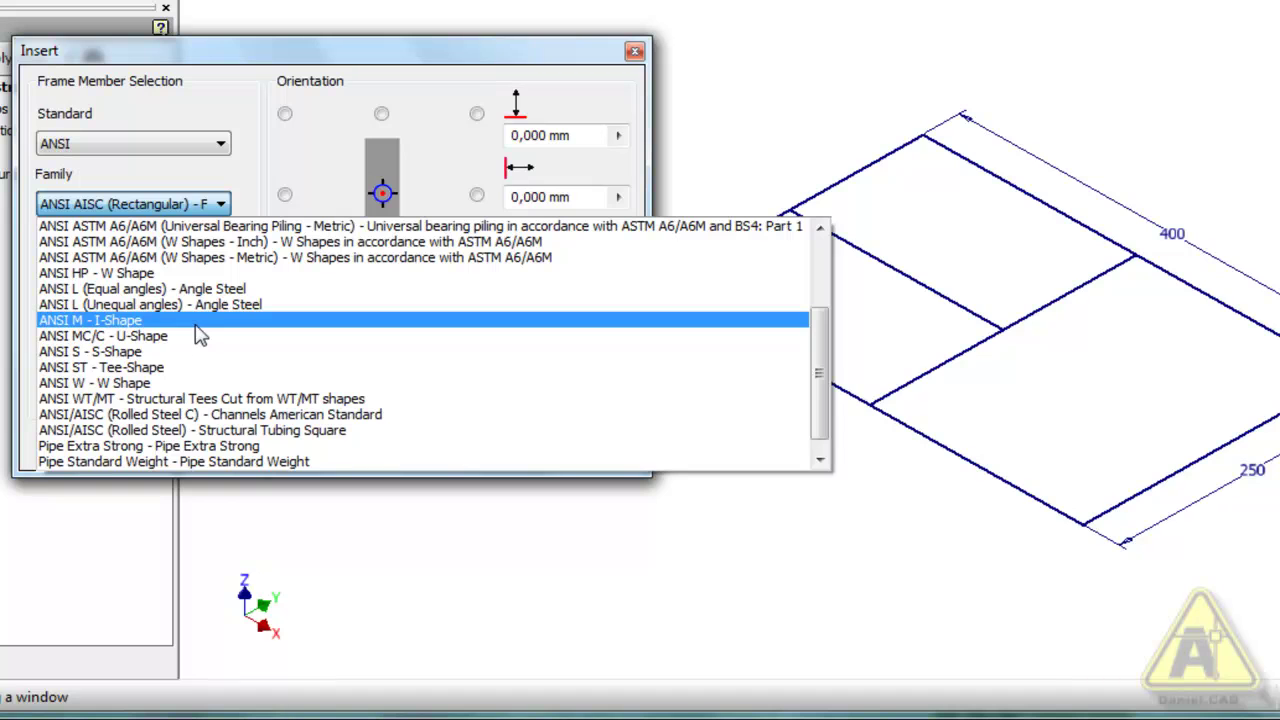
pyautogui.scroll(7, 200, 337)
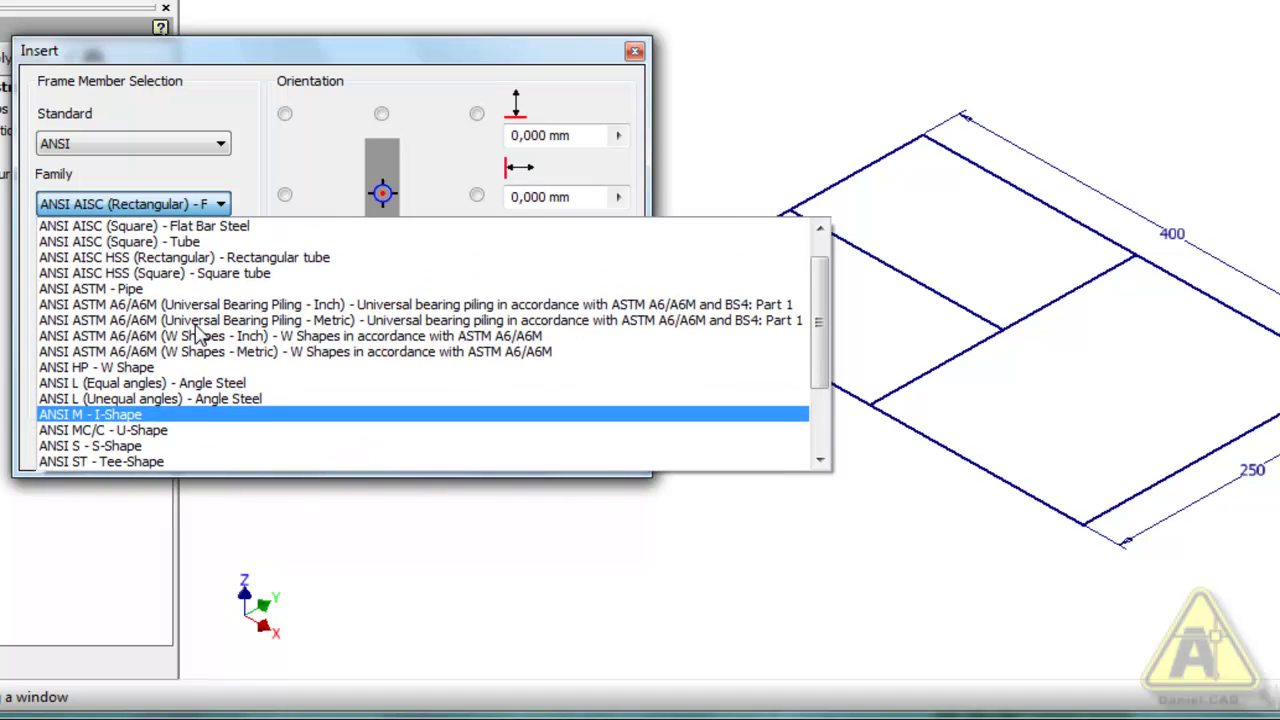
pyautogui.scroll(1, 198, 334)
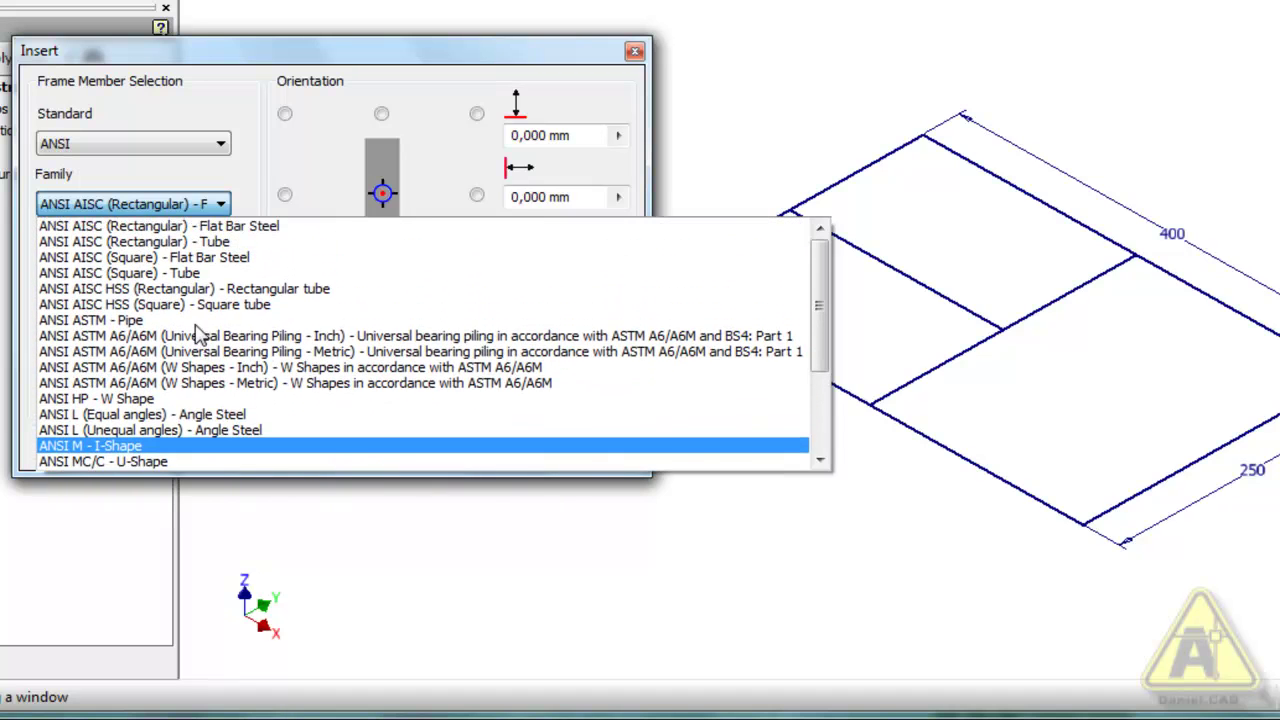
pyautogui.scroll(-5, 190, 370)
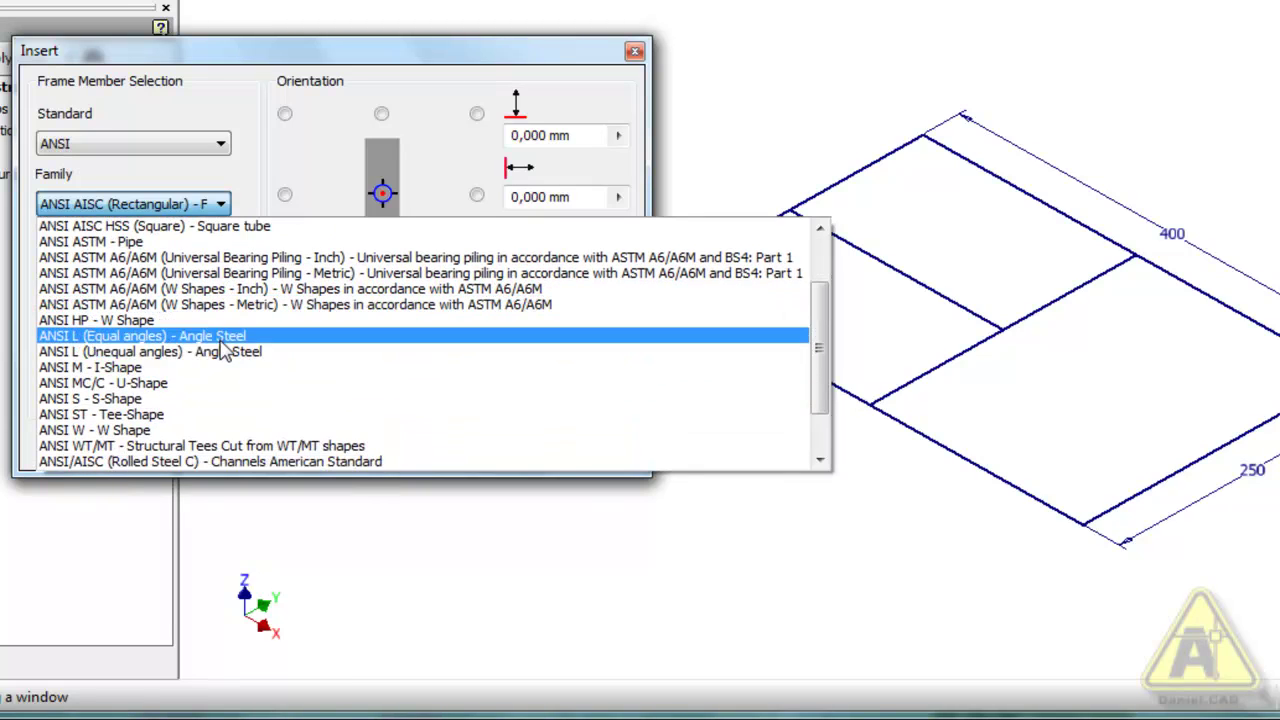
pyautogui.click(82, 338)
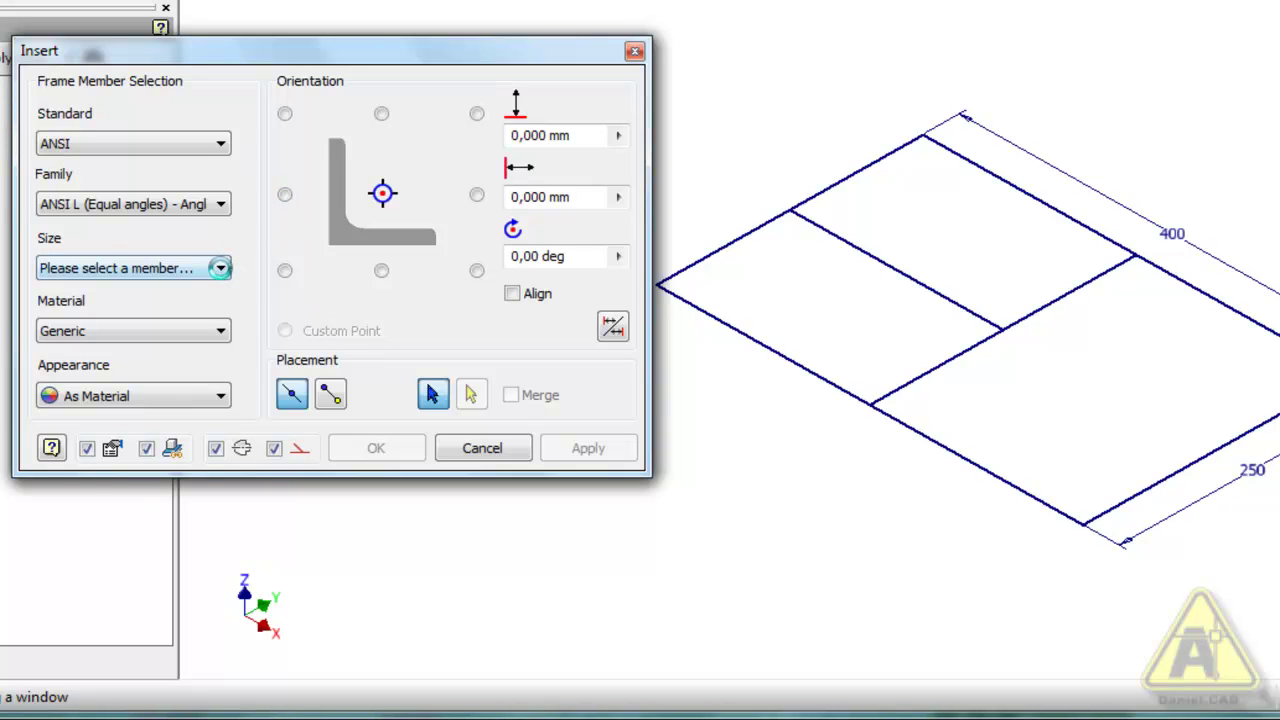
# Set the angle steel member's size to L 2 x 2 x 1/8
pyautogui.click(221, 269)
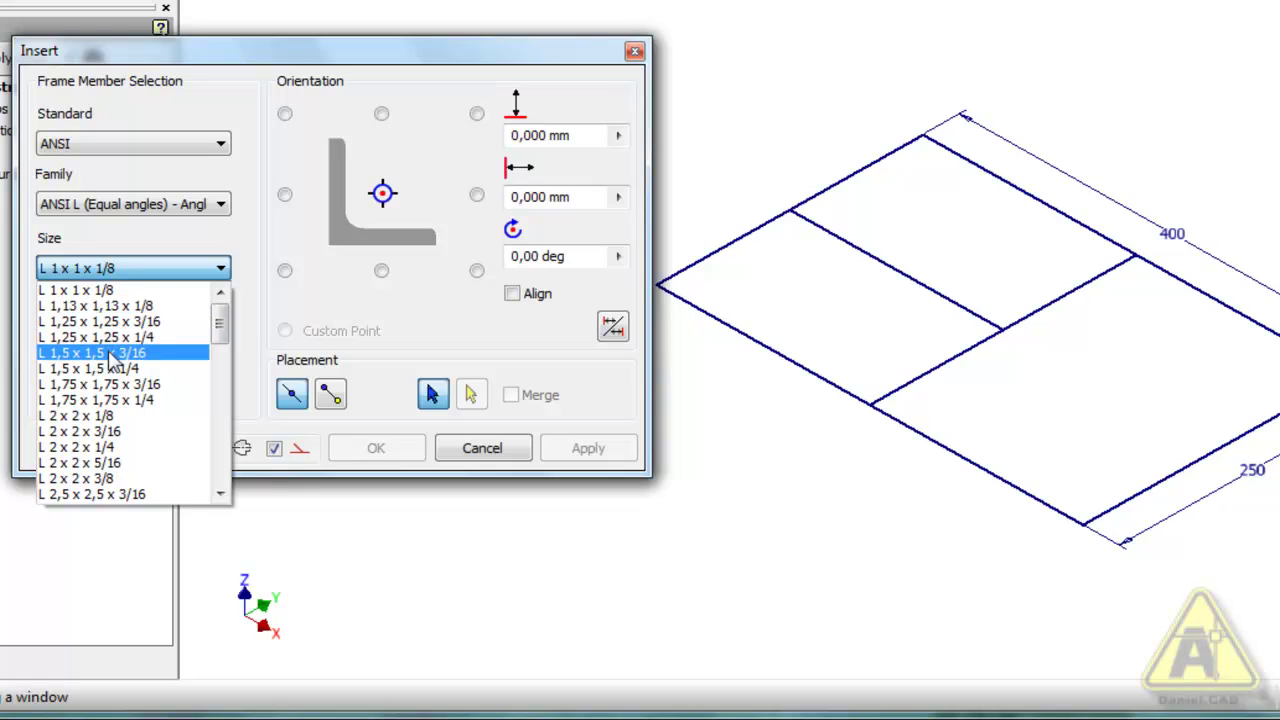
pyautogui.scroll(-6, 150, 370)
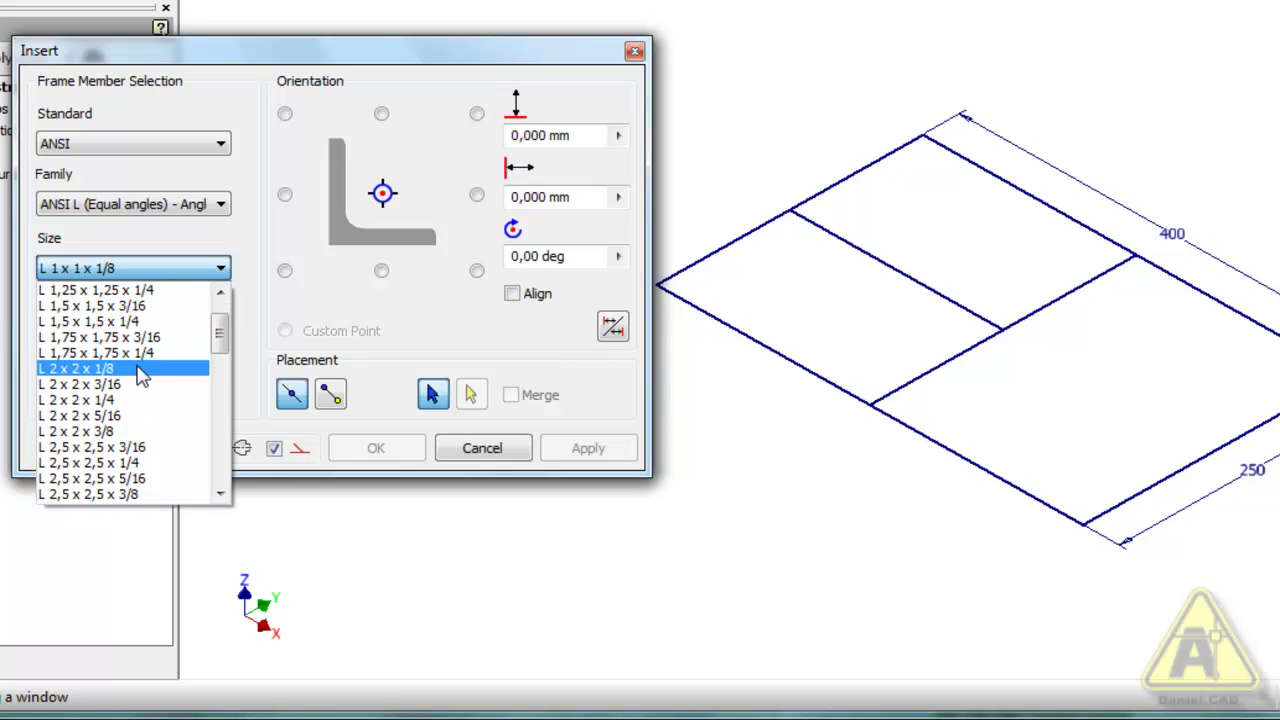
pyautogui.scroll(-4, 150, 460)
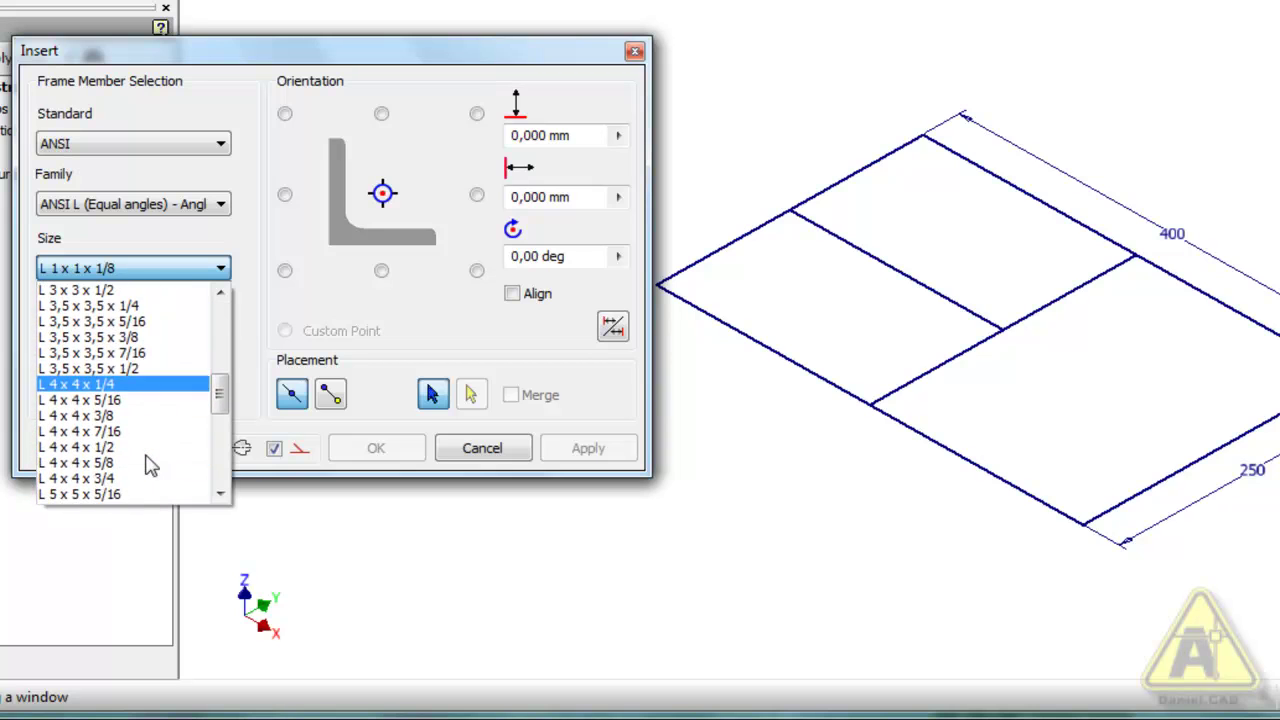
pyautogui.scroll(-5, 150, 465)
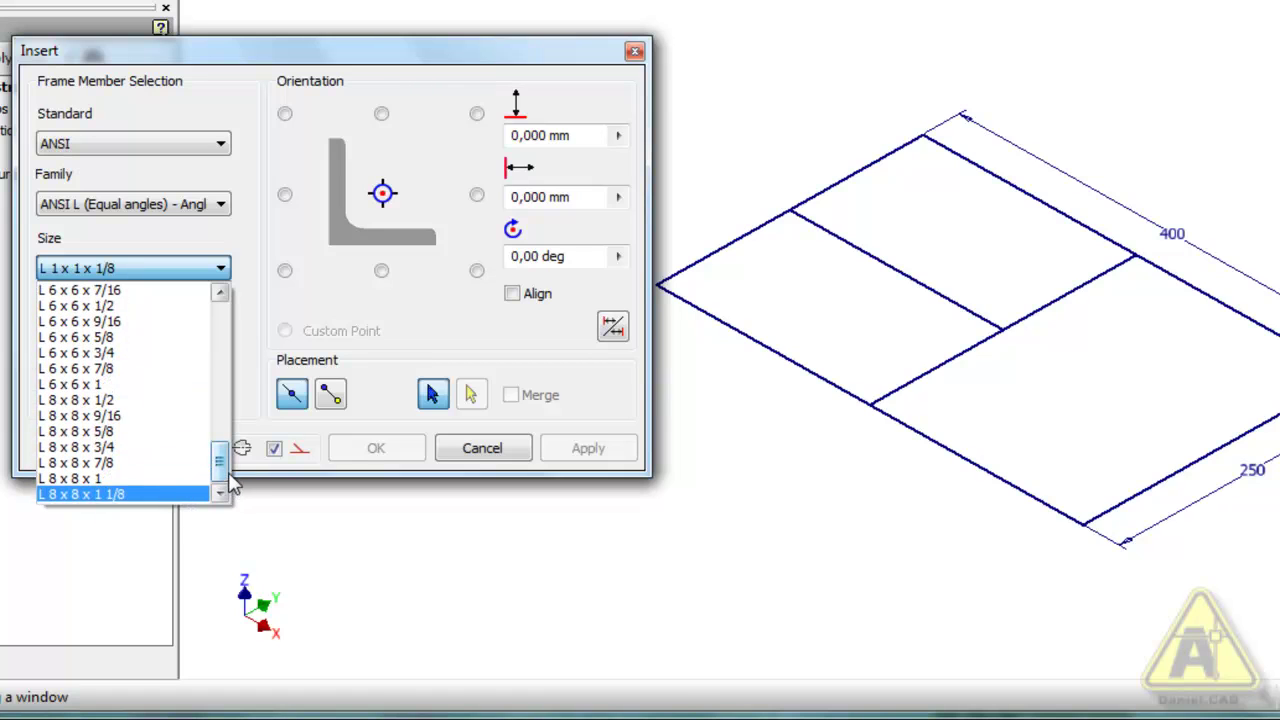
pyautogui.moveTo(224, 480)
pyautogui.mouseDown()
pyautogui.moveTo(226, 357)
pyautogui.moveTo(203, 488)
pyautogui.mouseUp()
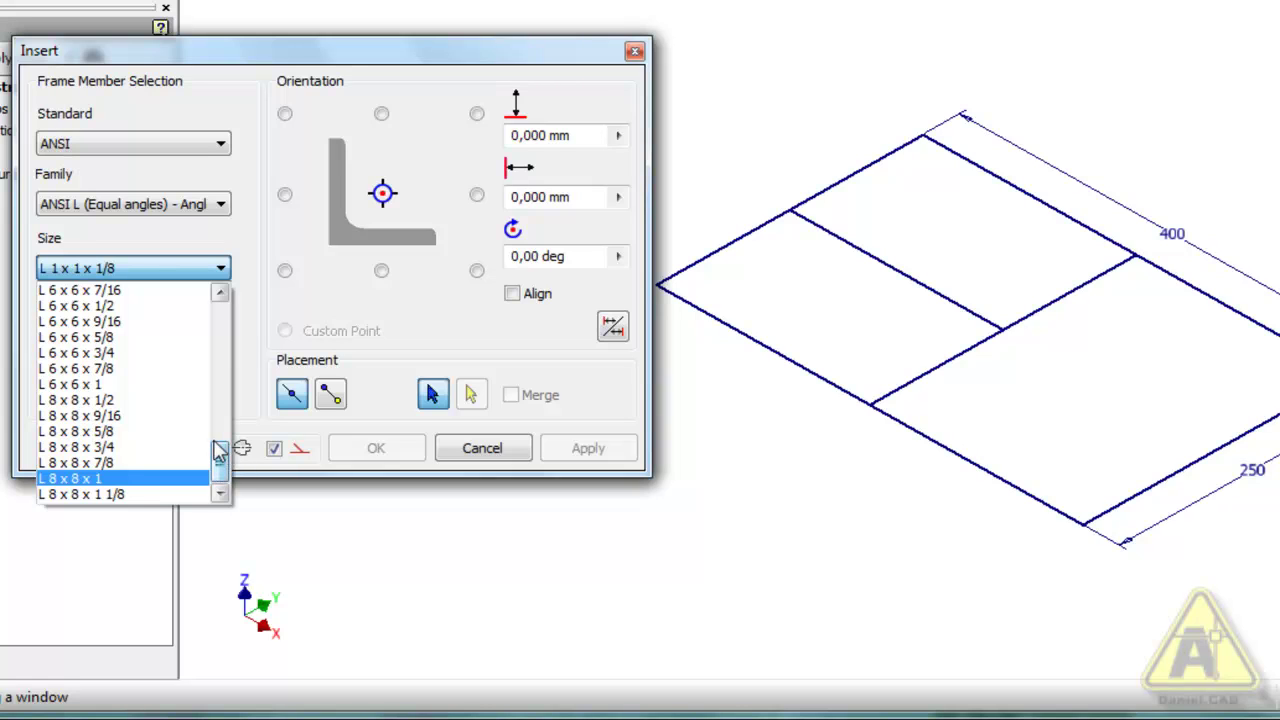
pyautogui.moveTo(221, 468); pyautogui.dragTo(220, 337)
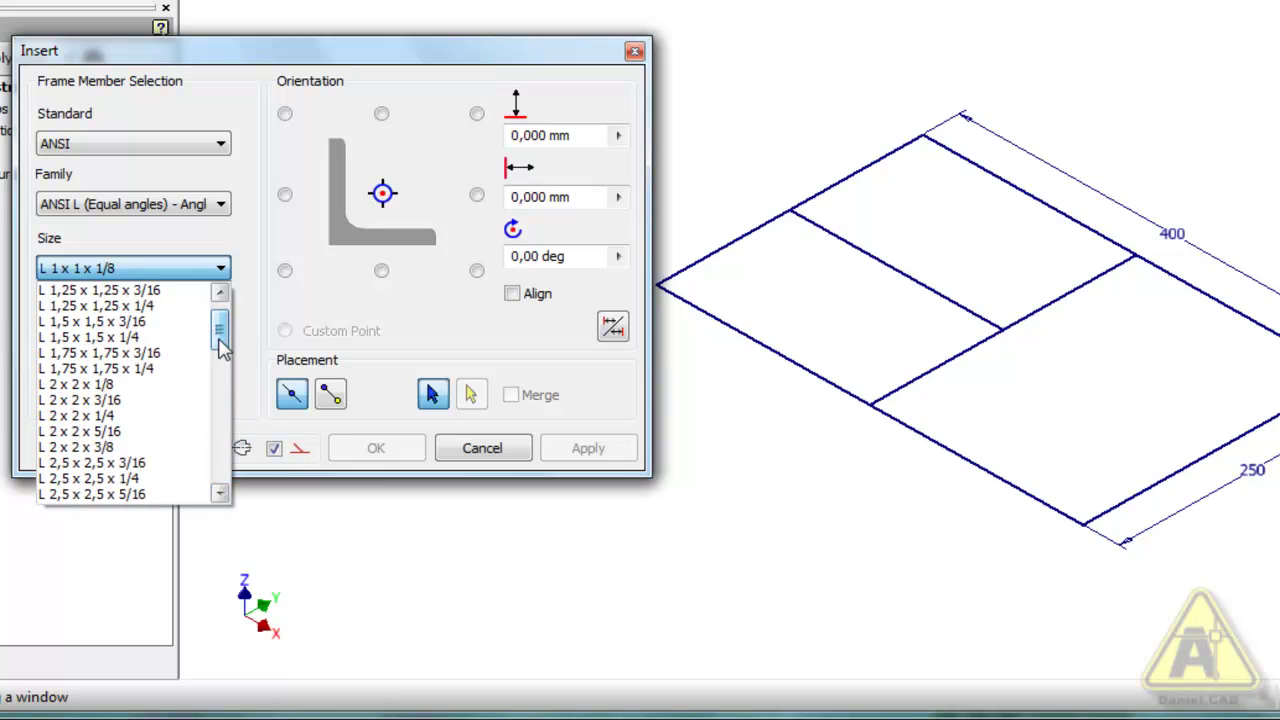
pyautogui.click(90, 386)
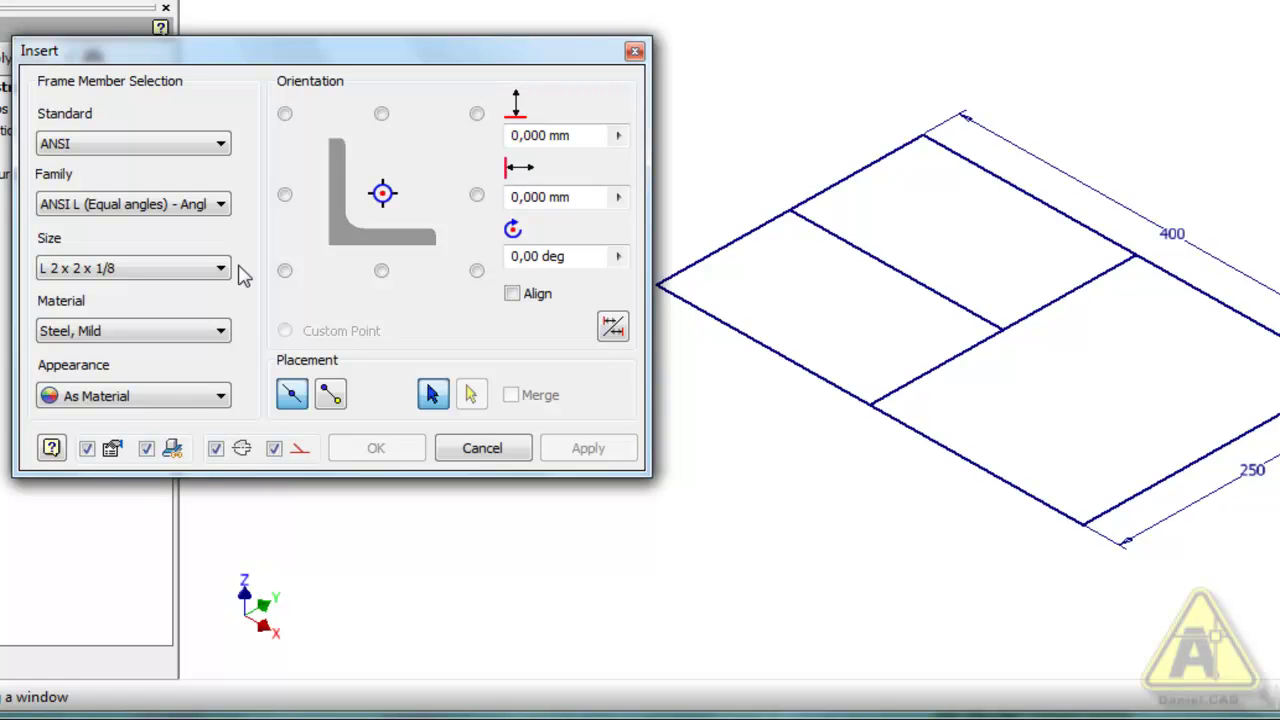
# Set the frame member's material to Steel, Carbon and leave its appearance as As Material
pyautogui.click(220, 336)
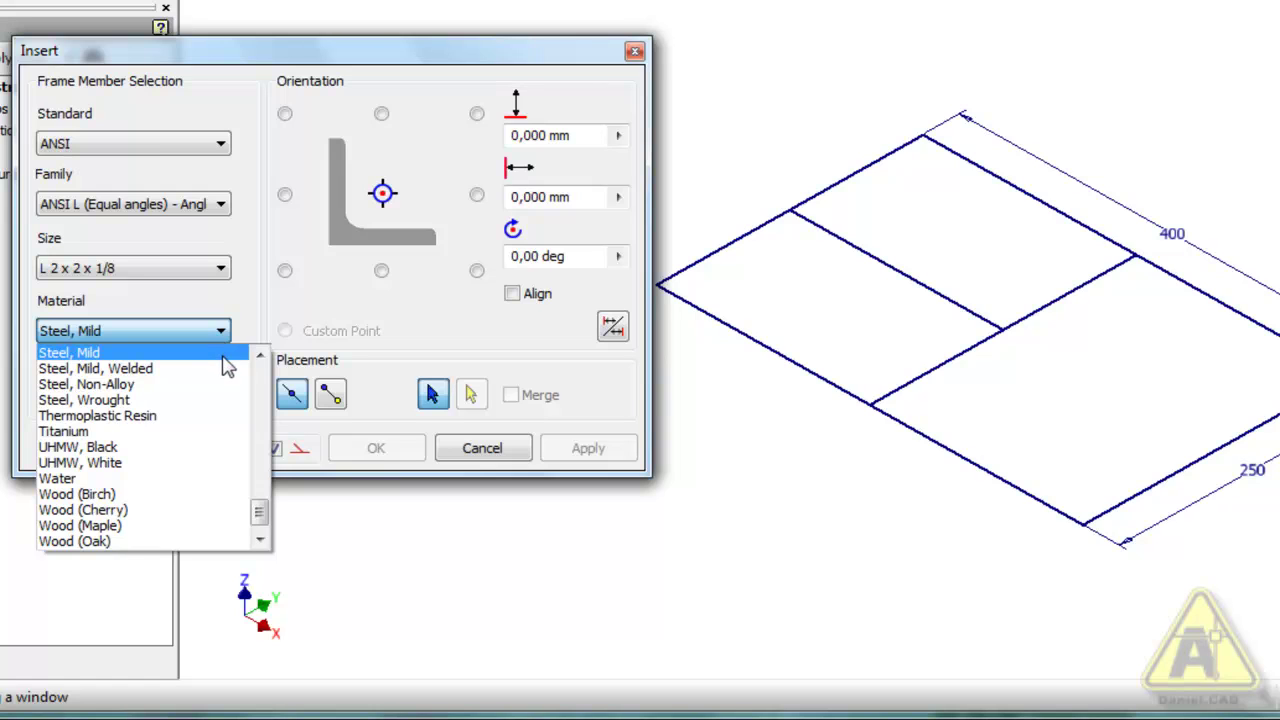
pyautogui.scroll(2, 226, 364)
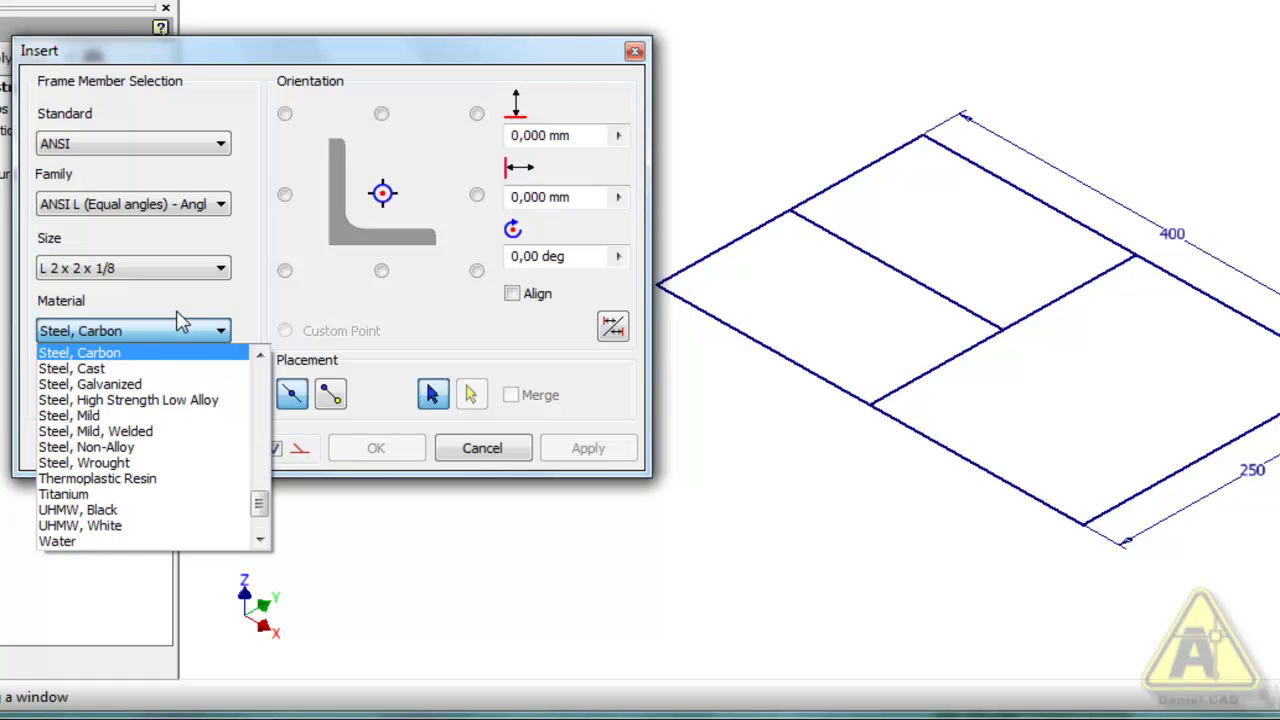
pyautogui.click(148, 356)
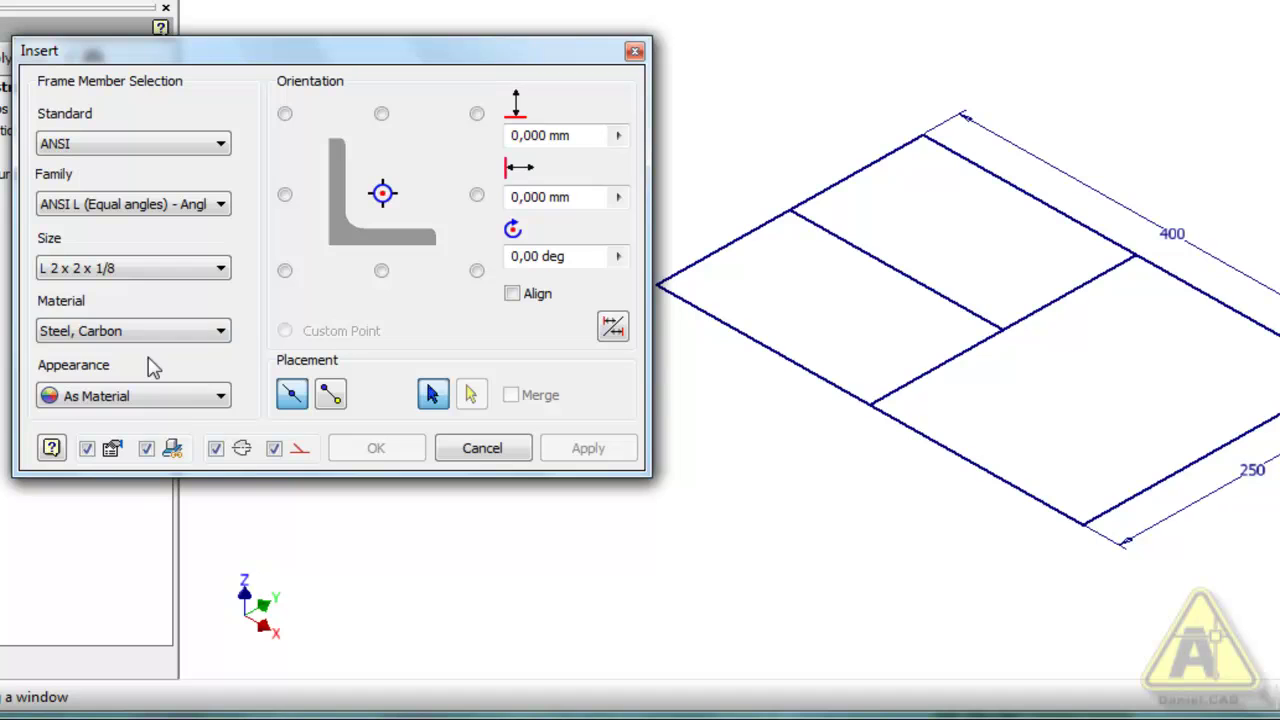
pyautogui.click(155, 334)
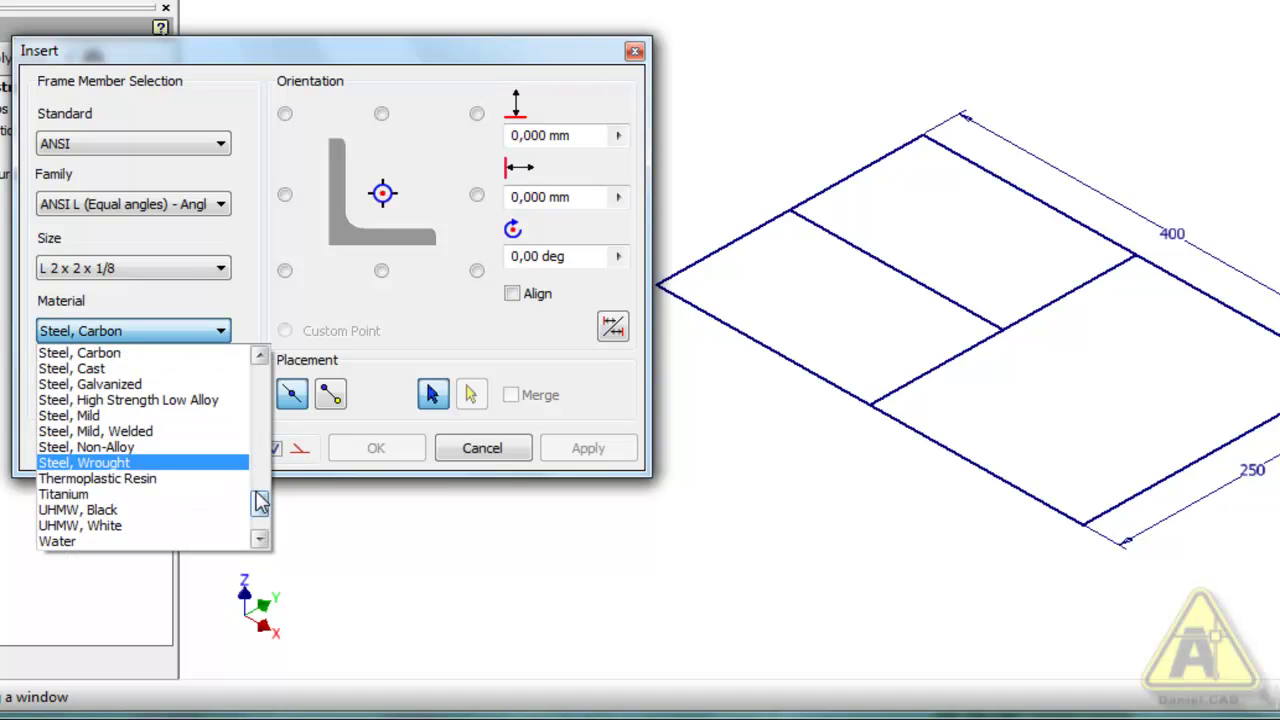
pyautogui.moveTo(256, 507); pyautogui.dragTo(255, 443)
pyautogui.click(248, 316)
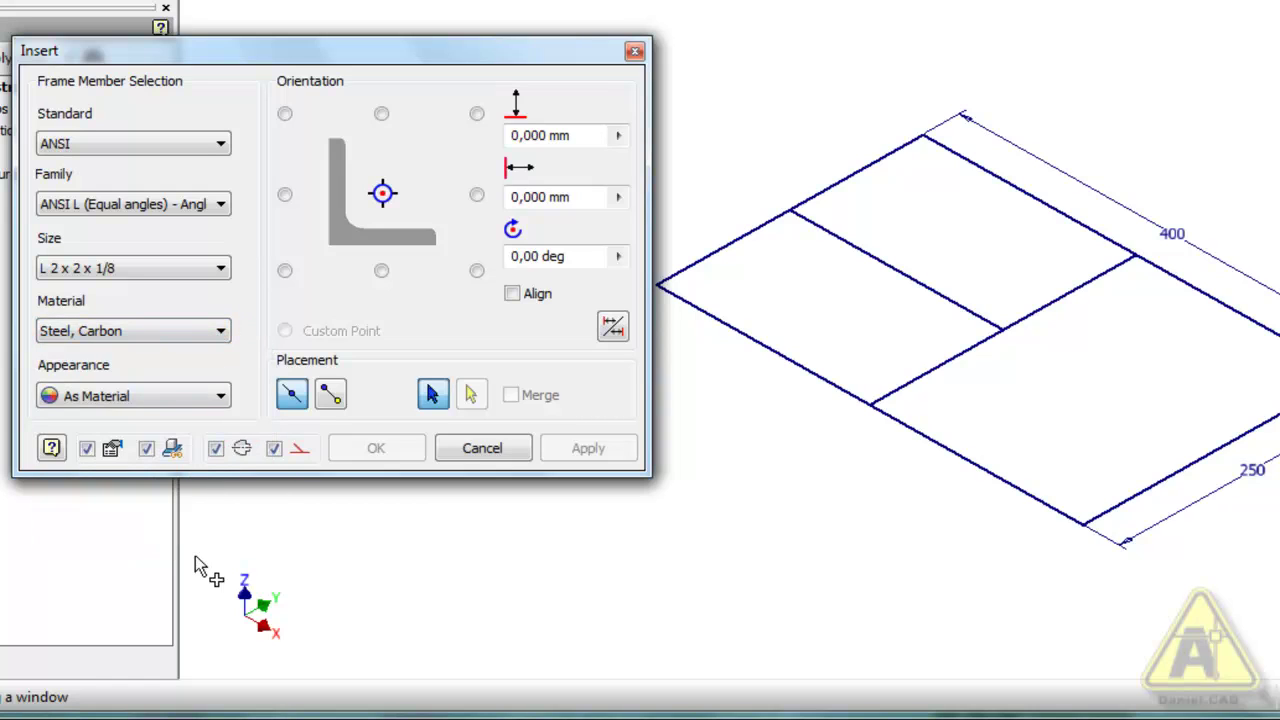
pyautogui.click(204, 400)
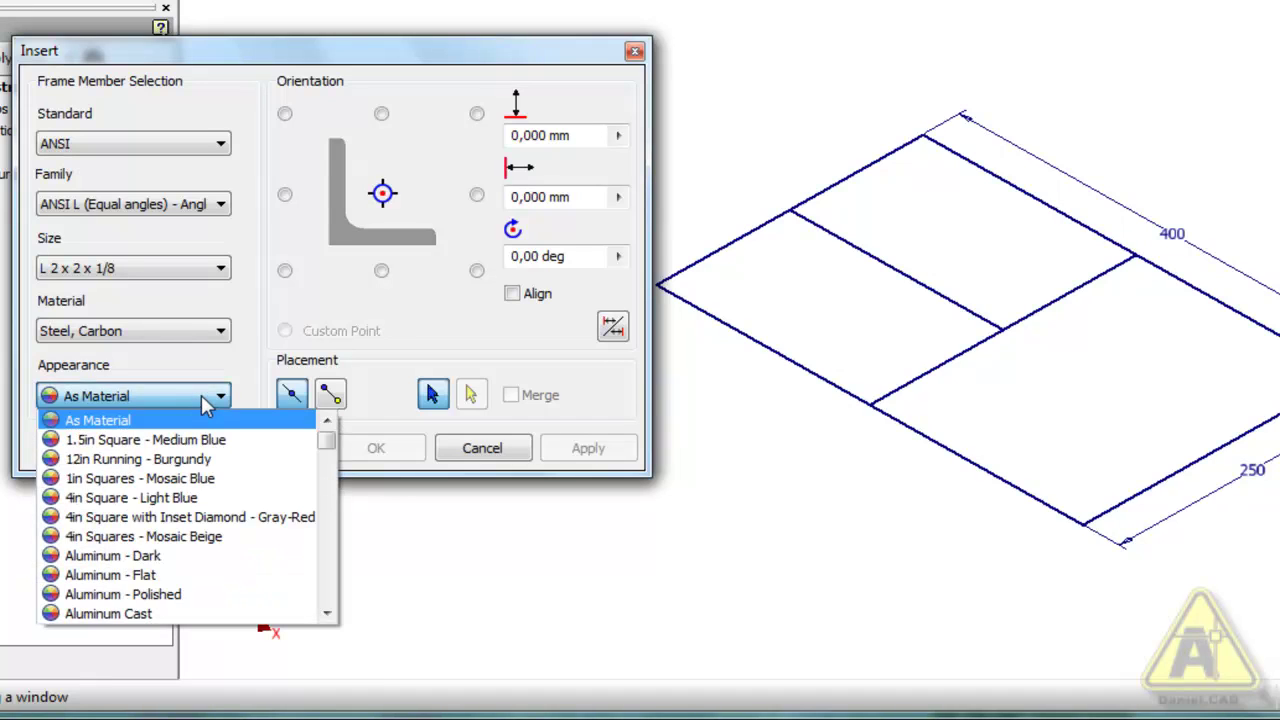
pyautogui.click(206, 400)
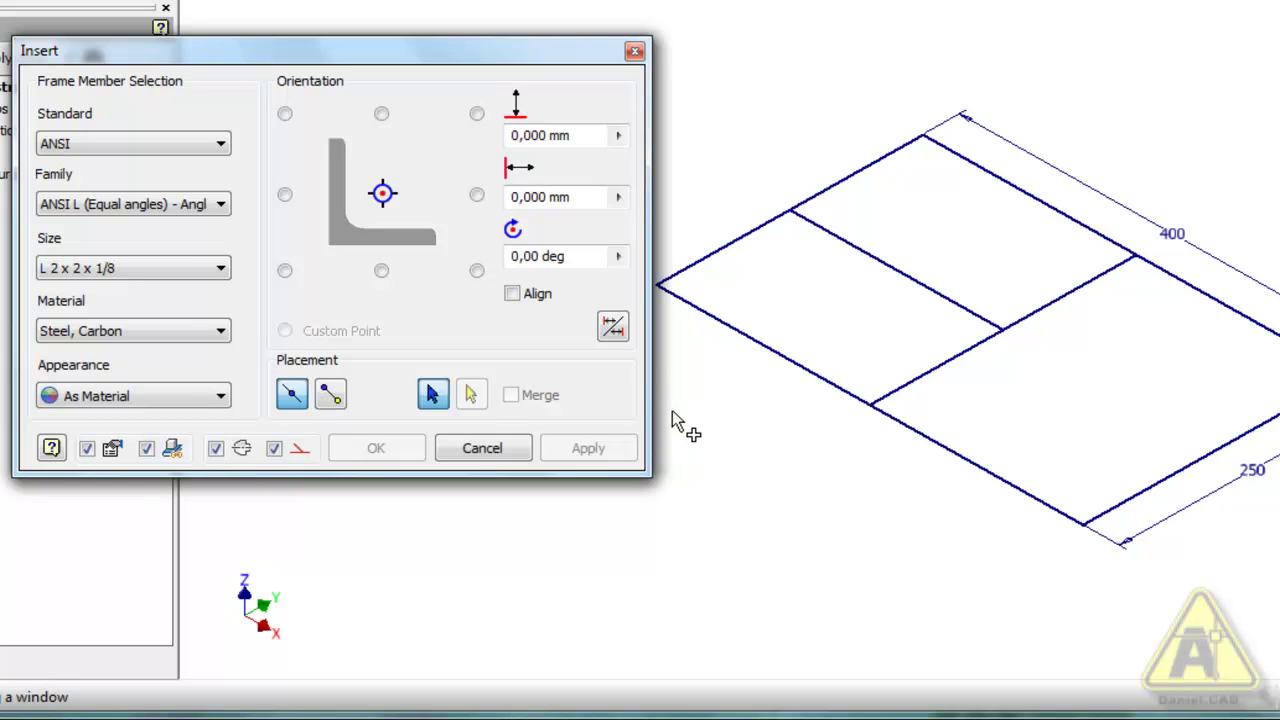
pyautogui.scroll(3, 731, 406)
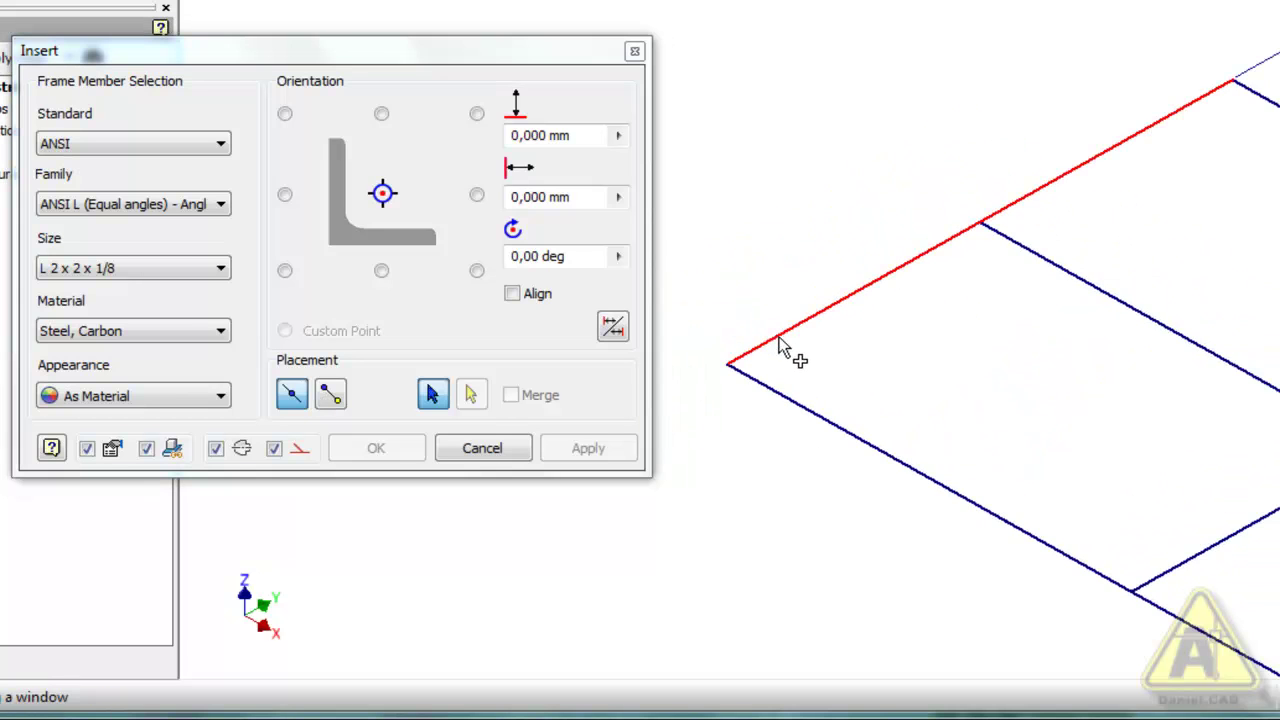
# Select the skeleton's short end edge along Y as the placement line for the angle member
pyautogui.click(783, 345)
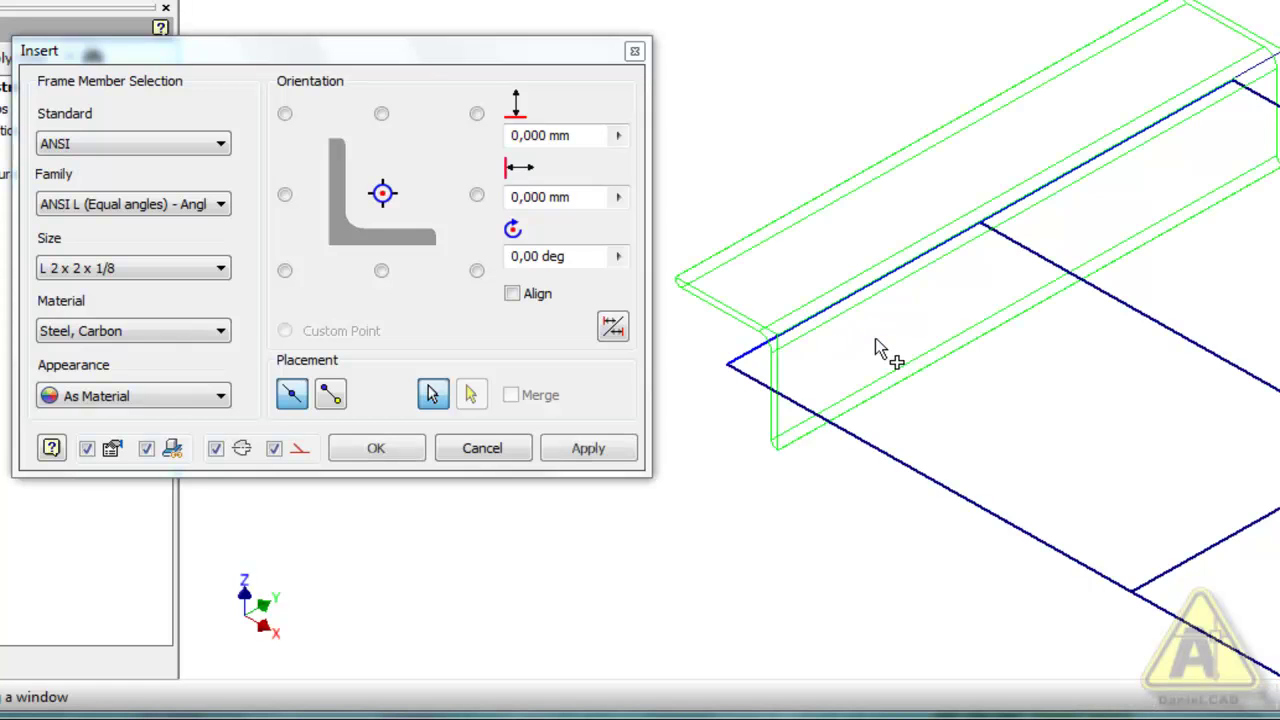
pyautogui.moveTo(972, 401); pyautogui.dragTo(869, 412, button='middle')
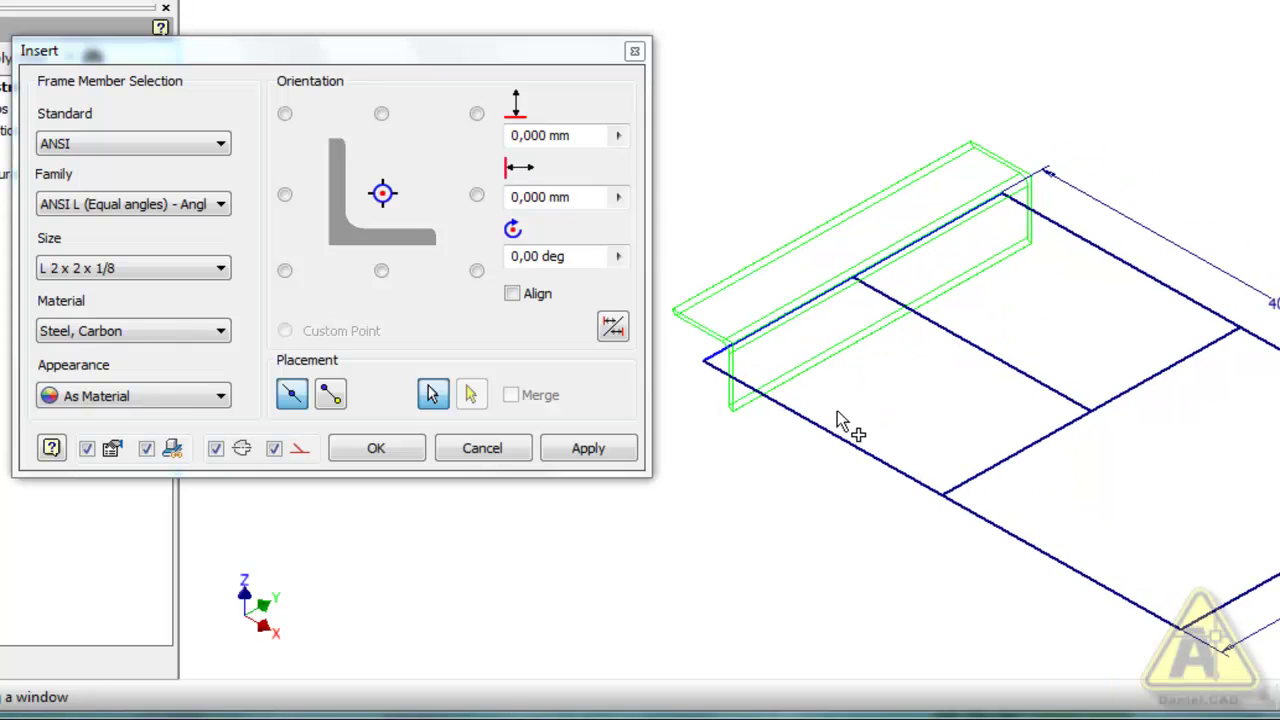
pyautogui.moveTo(757, 543)
pyautogui.keyDown('shift'); pyautogui.mouseDown(button='middle')
pyautogui.moveTo(791, 511)
pyautogui.moveTo(860, 498)
pyautogui.moveTo(843, 494)
pyautogui.moveTo(848, 515)
pyautogui.moveTo(840, 477)
pyautogui.mouseUp(button='middle'); pyautogui.keyUp('shift')
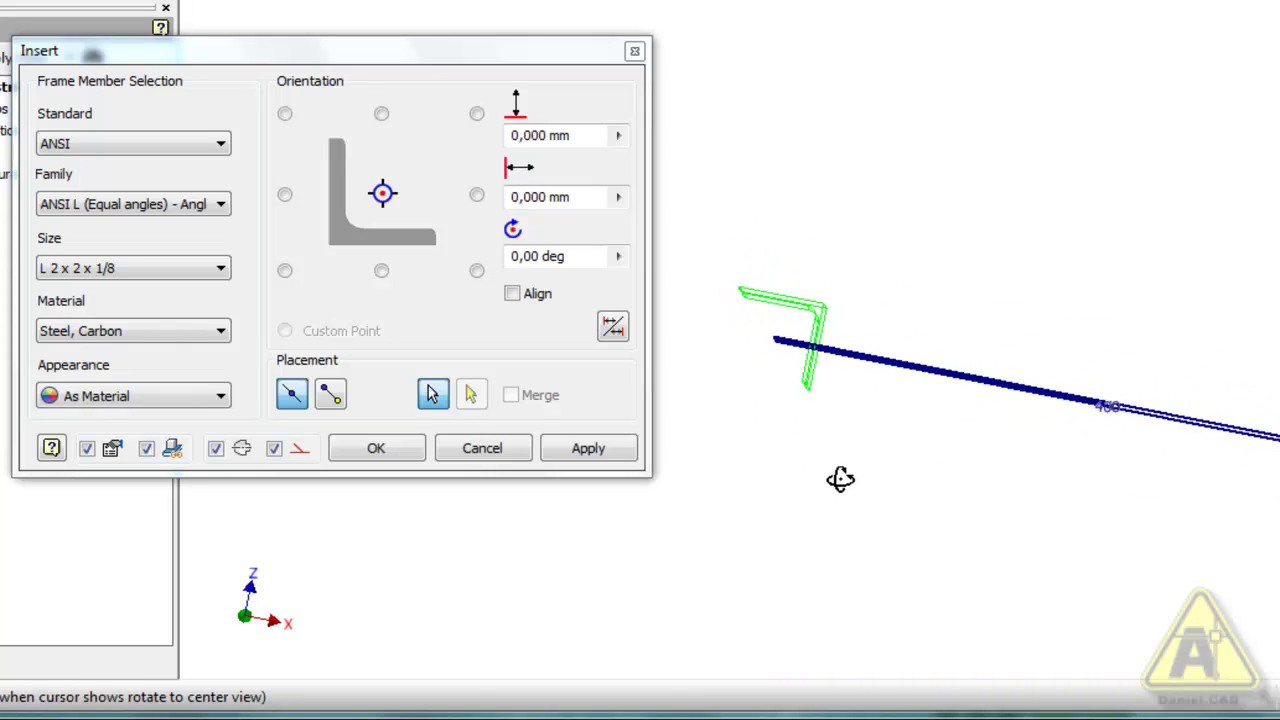
pyautogui.press('F5')
pyautogui.scroll(5, 862, 310)
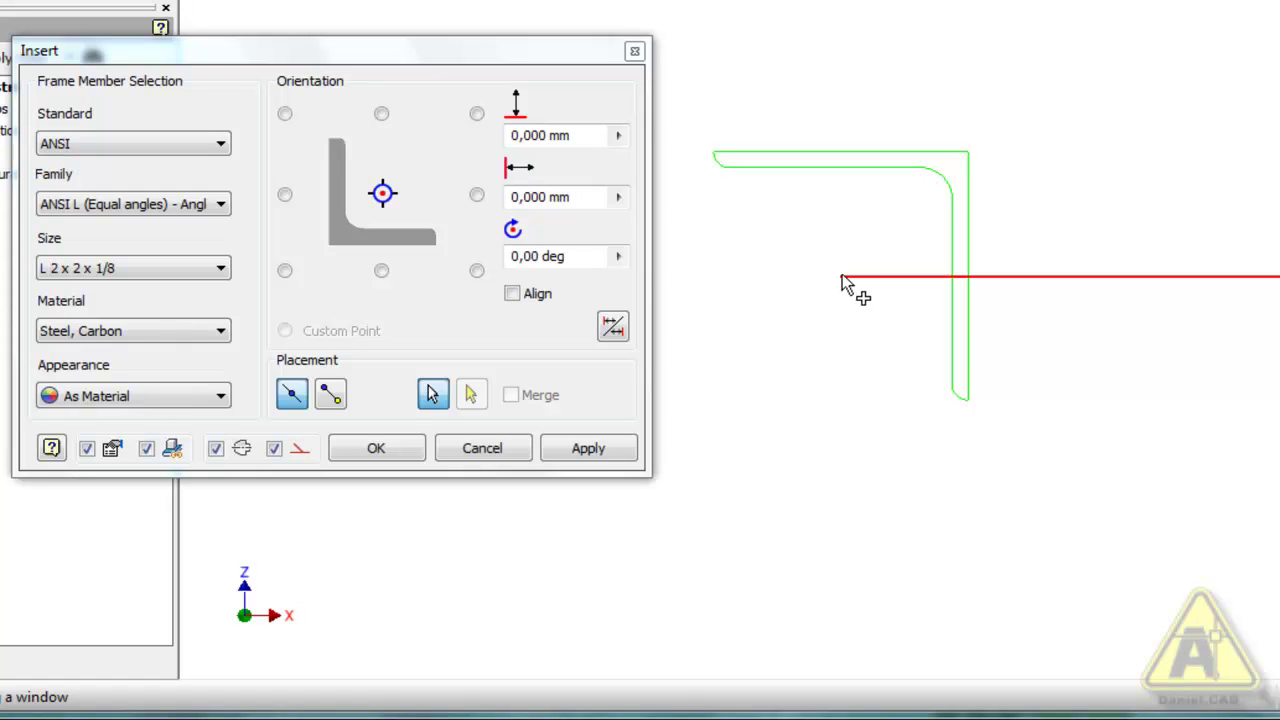
pyautogui.moveTo(845, 284)
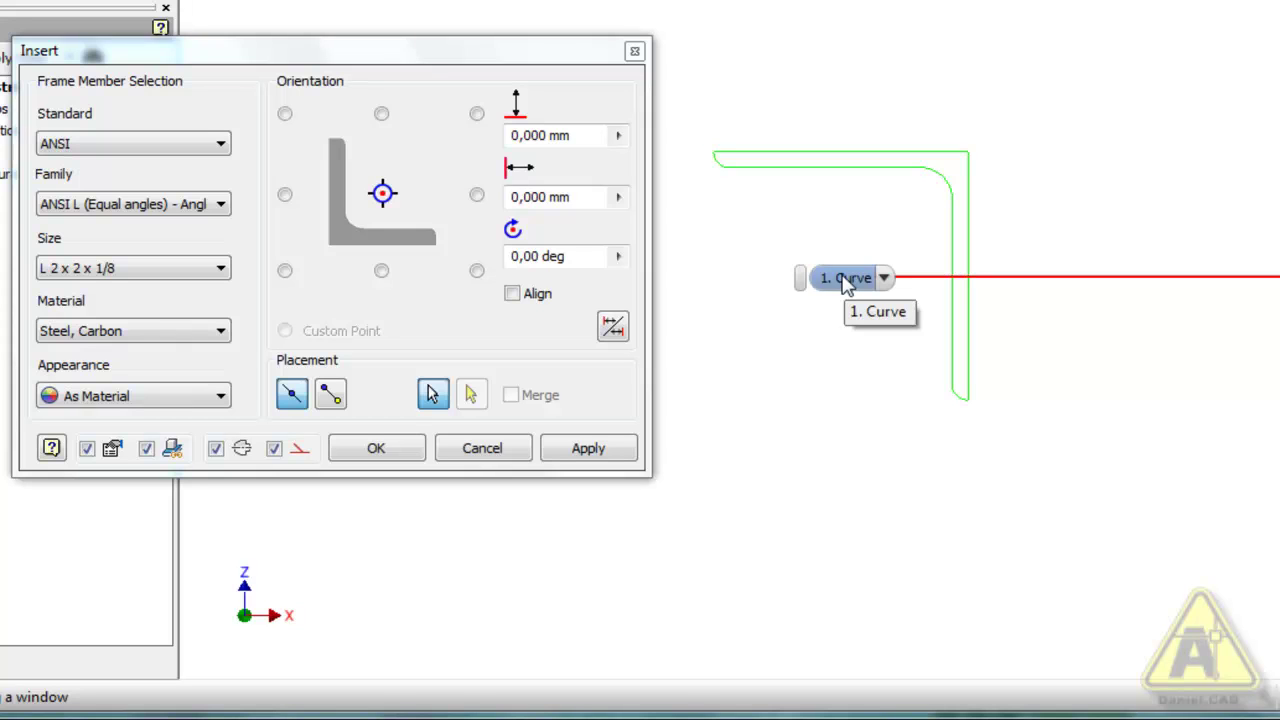
pyautogui.click(880, 311)
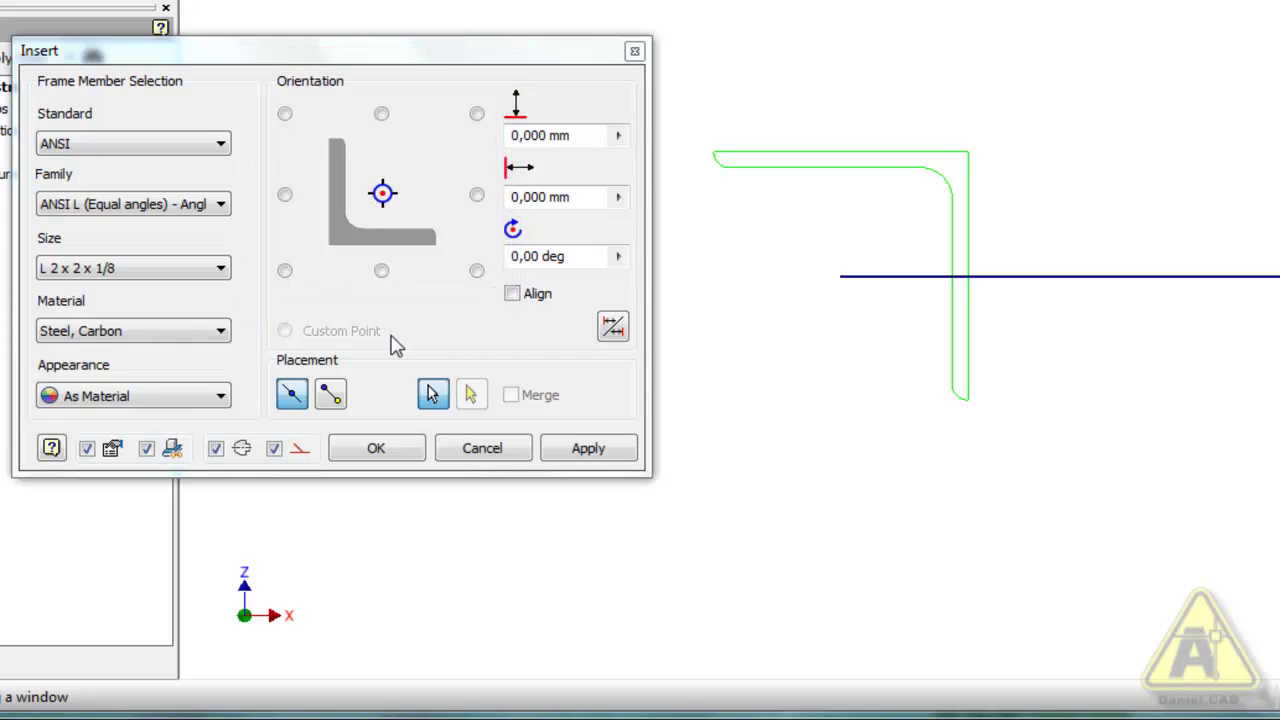
# Try the middle-left and middle-right anchor points for the angle profile
pyautogui.click(286, 196)
pyautogui.moveTo(718, 370); pyautogui.dragTo(966, 423, button='middle')
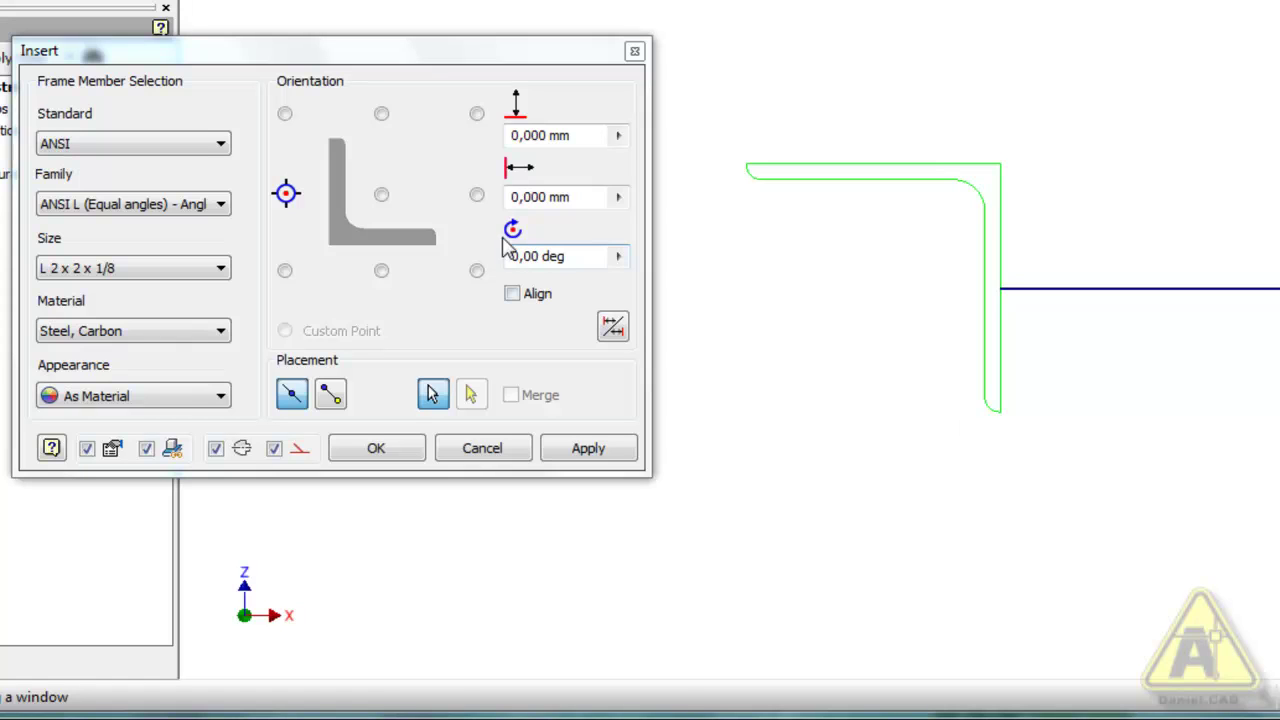
pyautogui.click(478, 197)
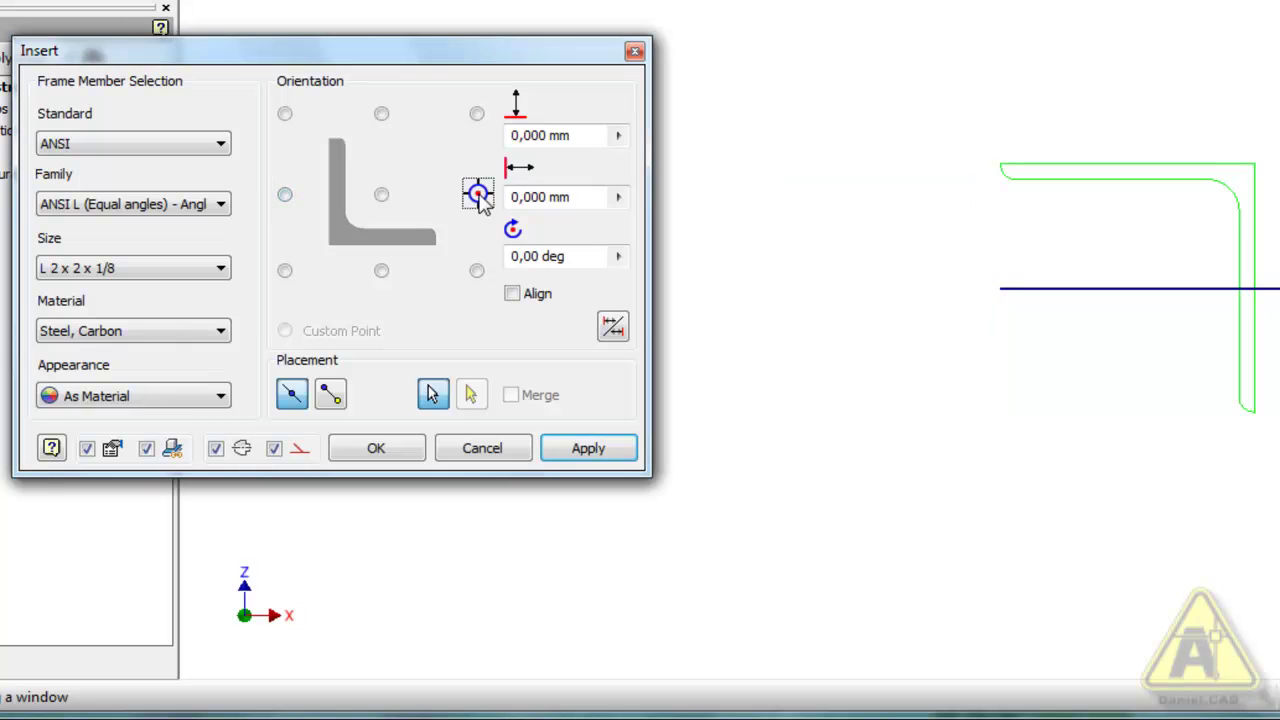
pyautogui.moveTo(990, 334); pyautogui.dragTo(857, 331, button='middle')
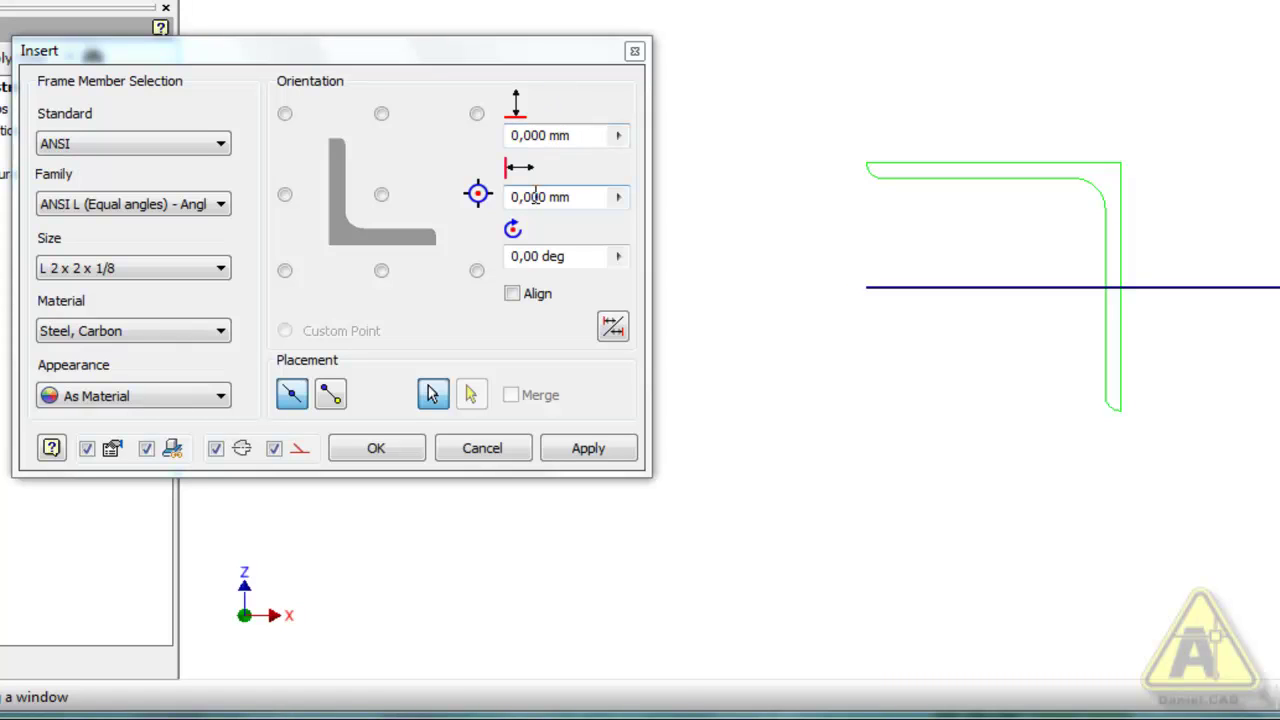
# Try rotating the angle profile by 90 and 180 degrees, and set its rotation to 270 degrees
pyautogui.click(586, 256)
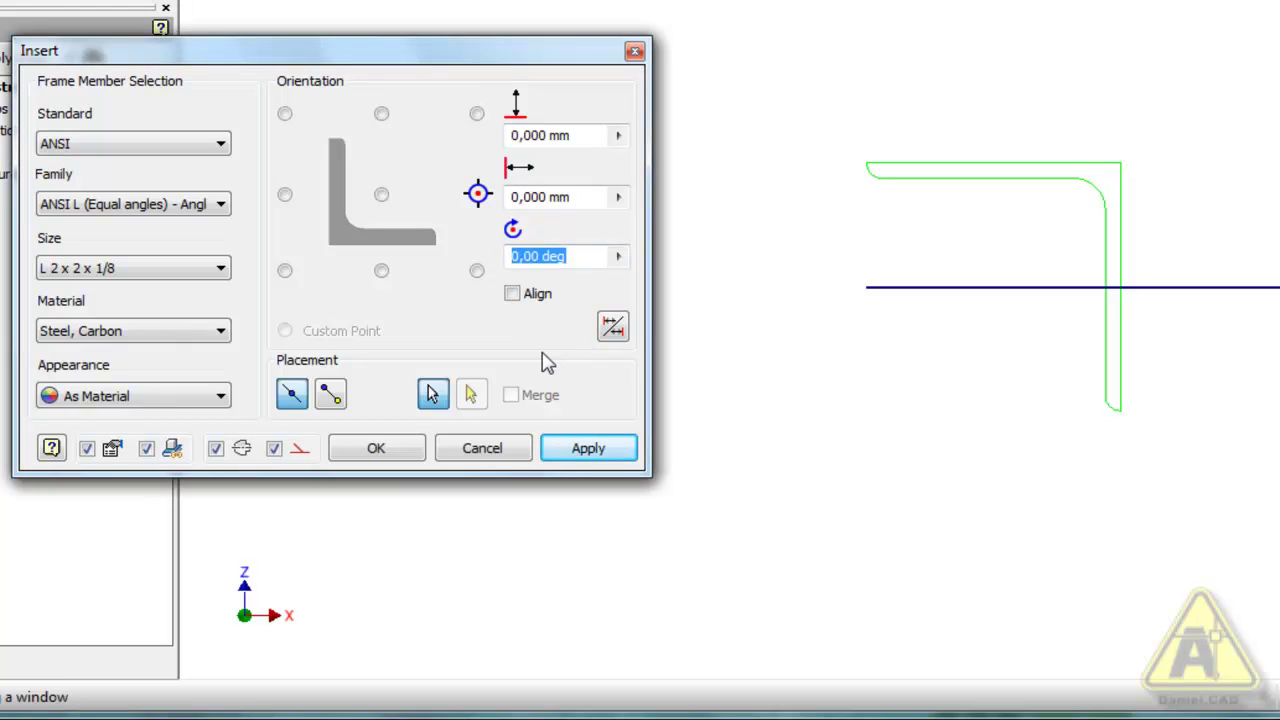
pyautogui.write('90')
pyautogui.moveTo(560, 256); pyautogui.dragTo(497, 268)
pyautogui.write('180')
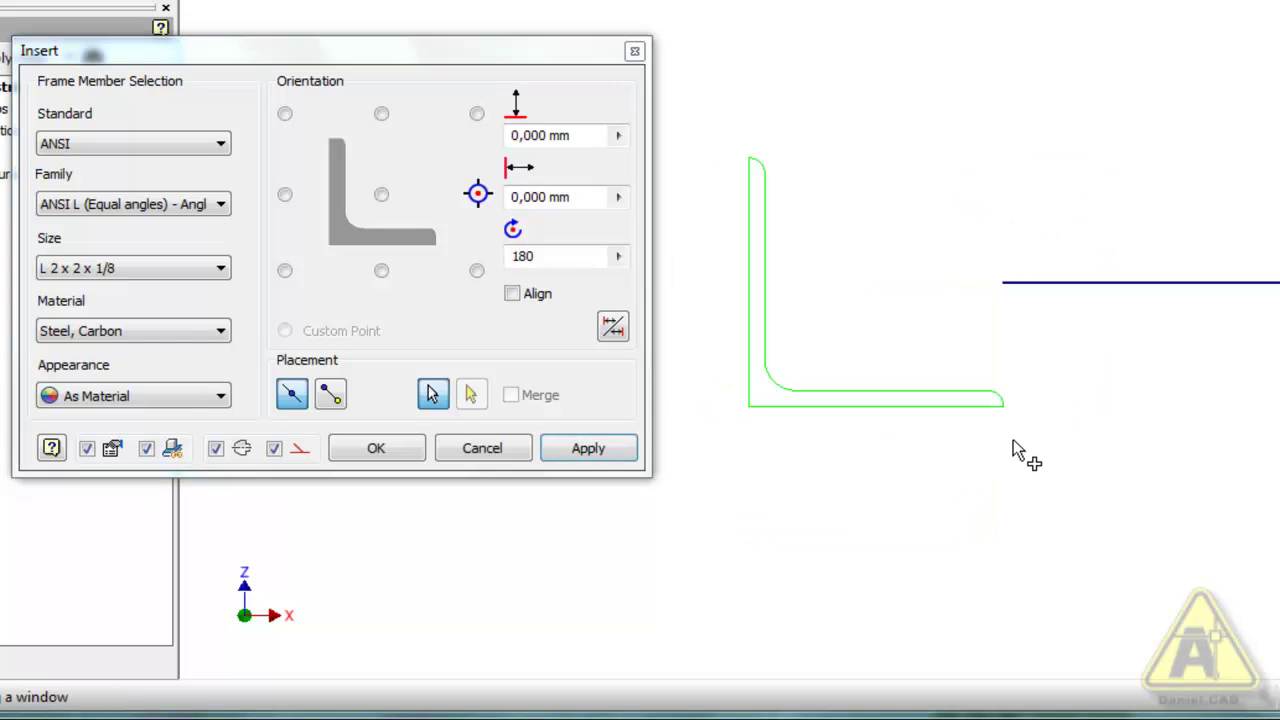
pyautogui.click(560, 256)
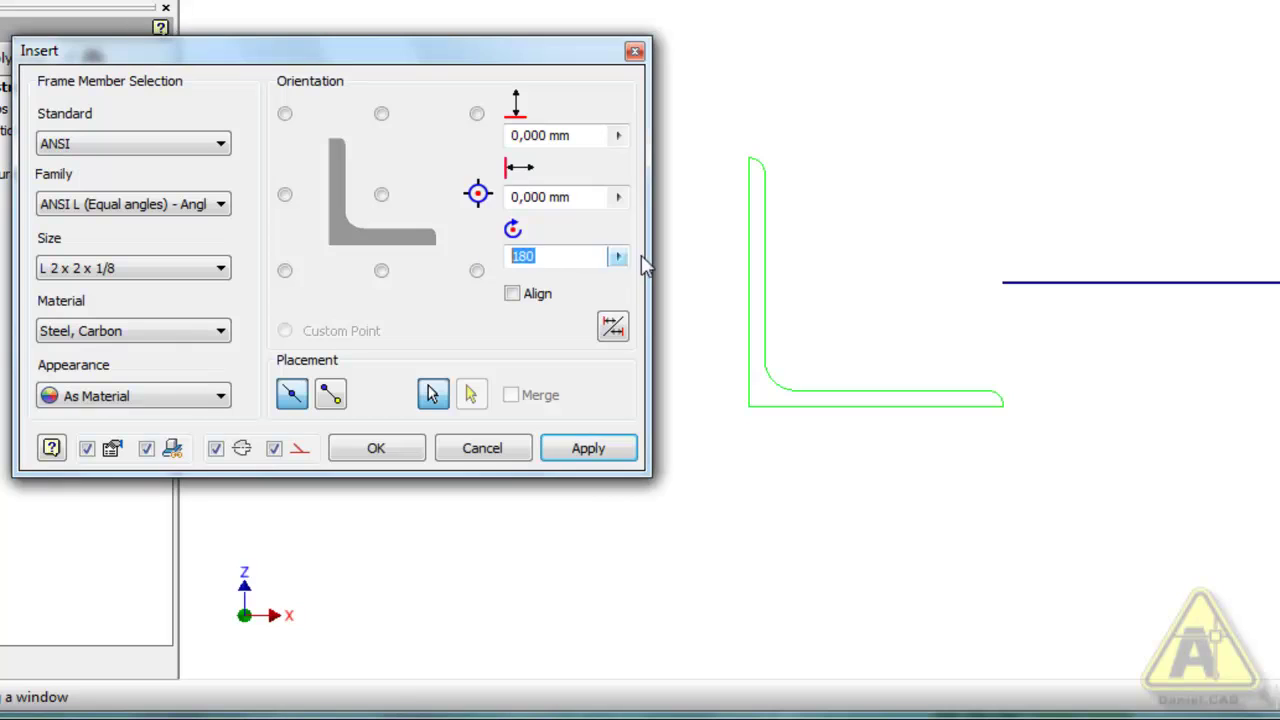
pyautogui.write('270')
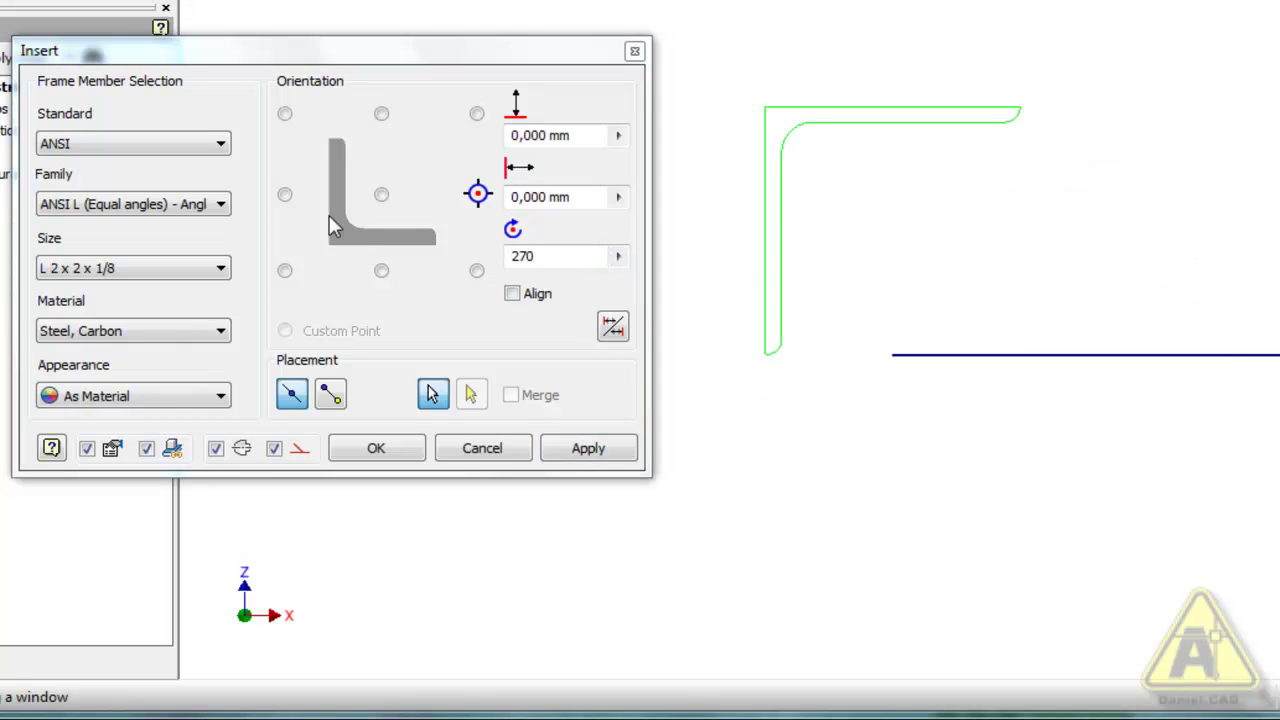
# Compare the middle-left, centre and middle-right anchor points on the rotated angle profile
pyautogui.click(285, 195)
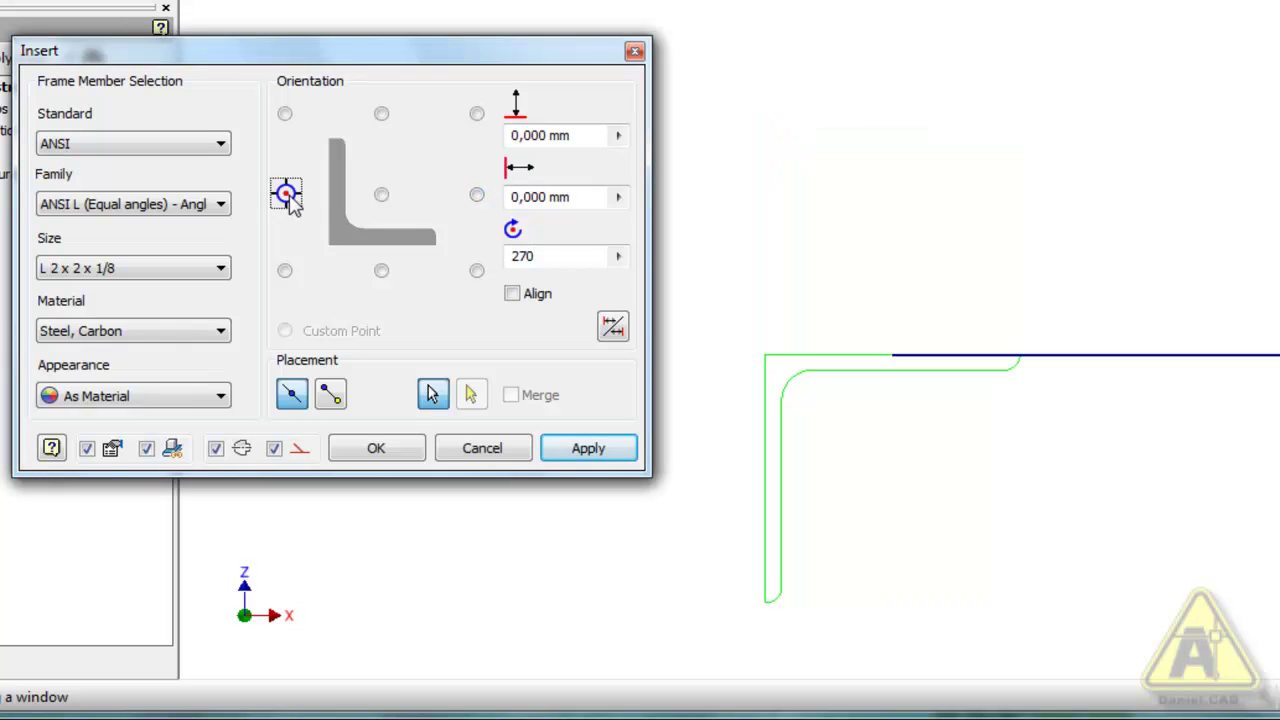
pyautogui.click(381, 196)
pyautogui.click(477, 195)
pyautogui.click(382, 195)
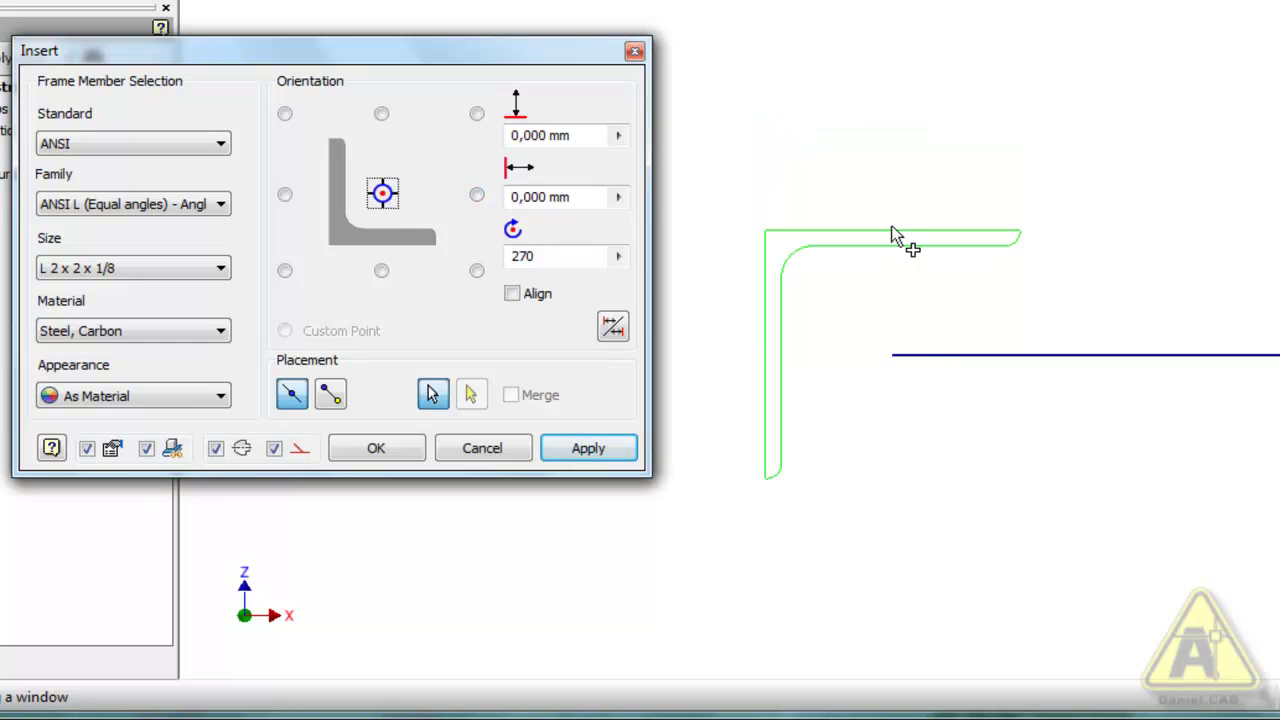
pyautogui.click(285, 195)
pyautogui.click(477, 197)
pyautogui.click(383, 196)
pyautogui.moveTo(1015, 425); pyautogui.dragTo(966, 377, button='middle')
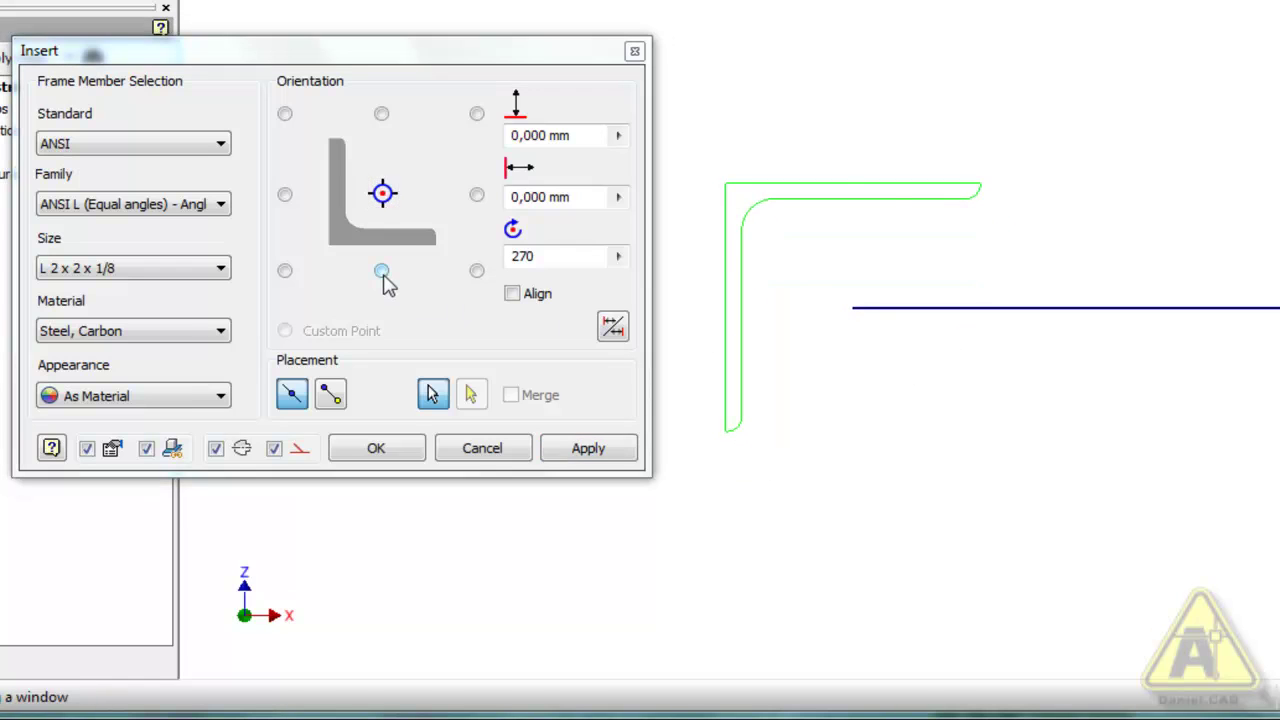
# Try the bottom-centre and top-centre anchor points of the rotated profile and recheck those of the middle row
pyautogui.click(382, 271)
pyautogui.click(382, 114)
pyautogui.moveTo(720, 371); pyautogui.dragTo(857, 369, button='middle')
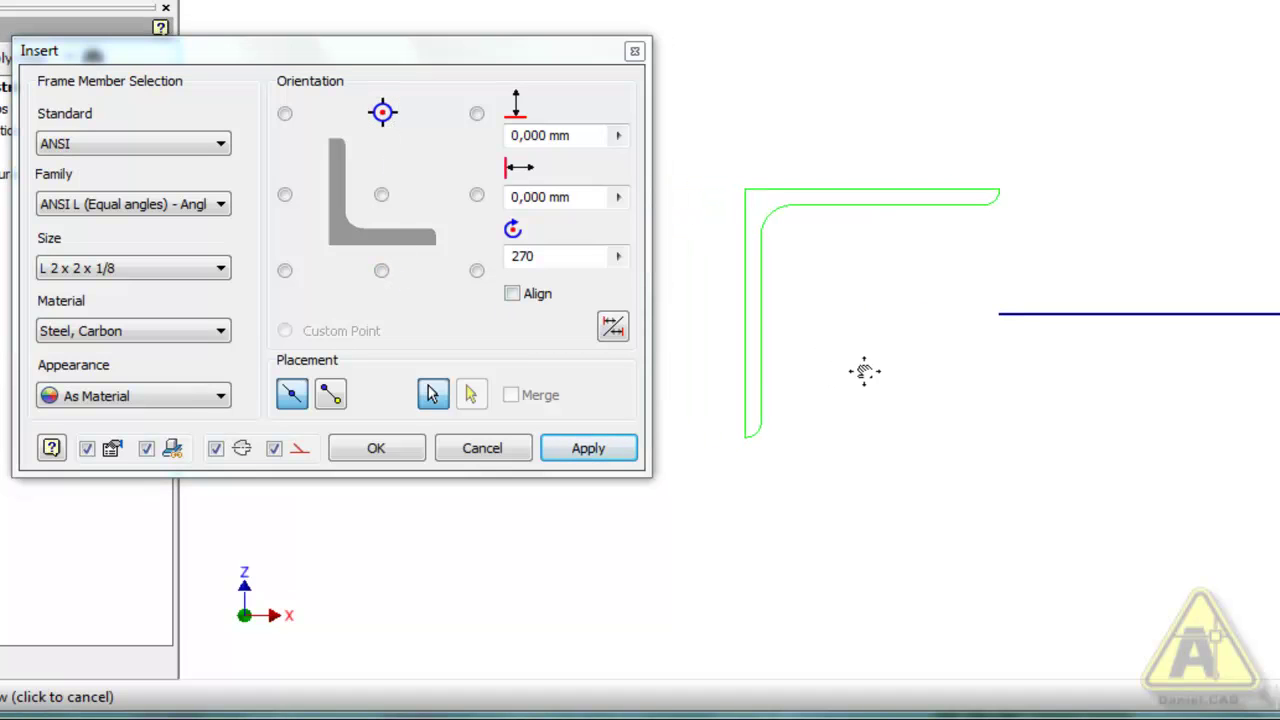
pyautogui.click(382, 195)
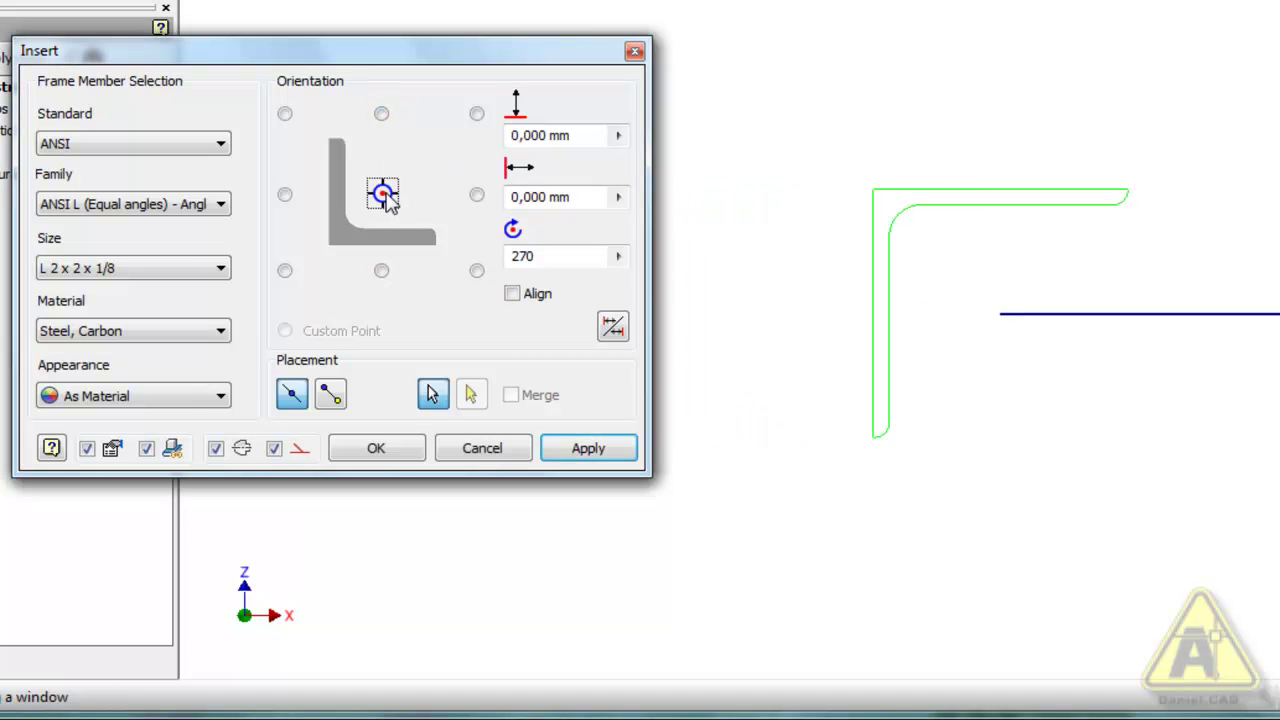
pyautogui.click(382, 270)
pyautogui.moveTo(1000, 400); pyautogui.dragTo(827, 404, button='middle')
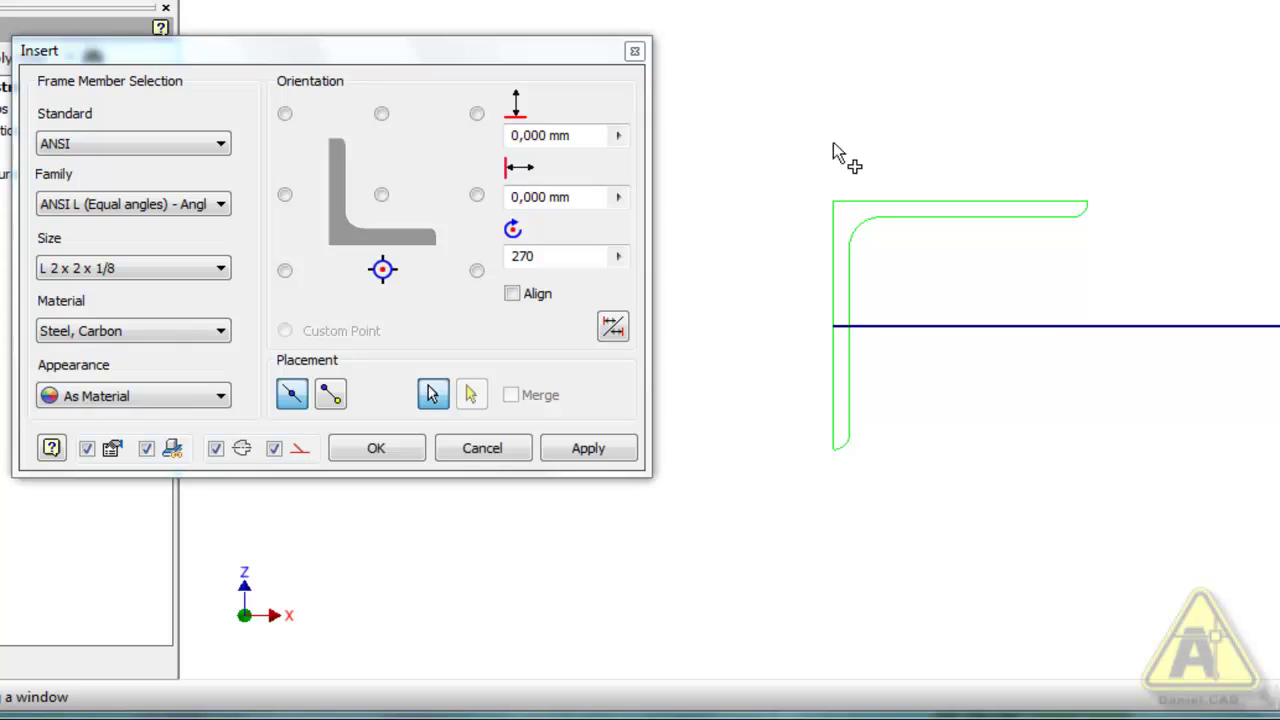
pyautogui.click(286, 195)
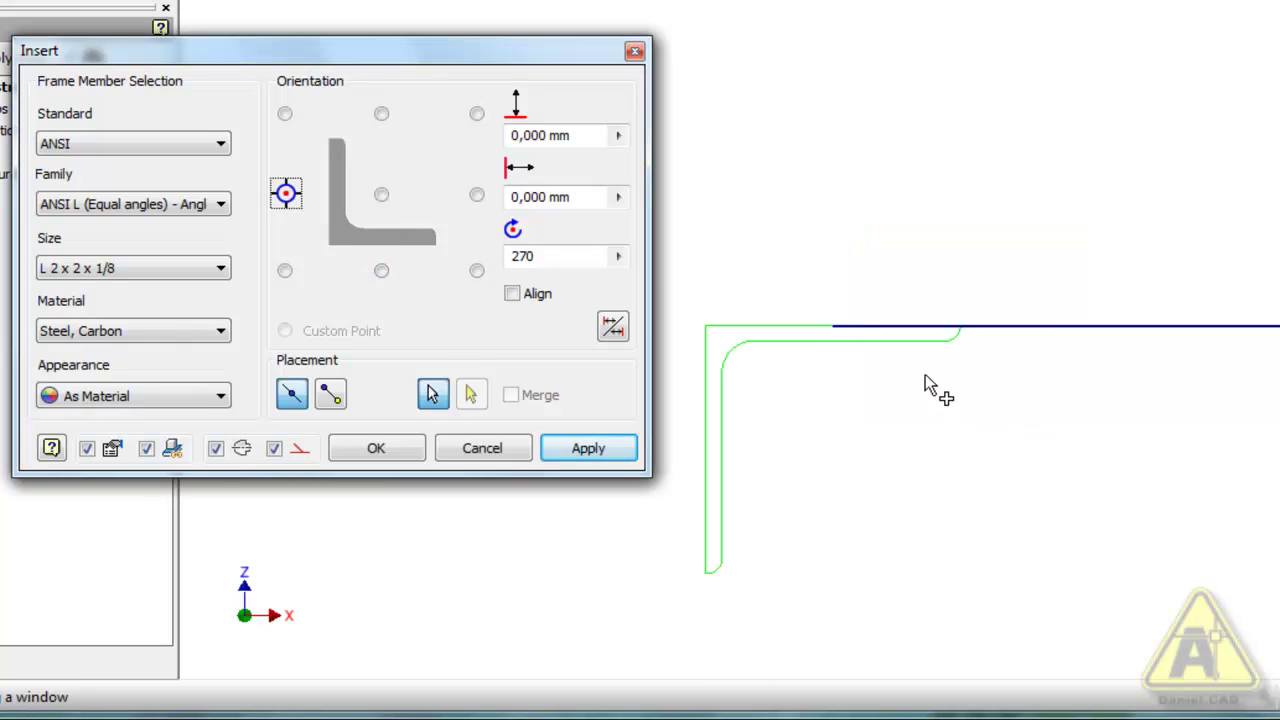
pyautogui.click(382, 194)
pyautogui.click(477, 195)
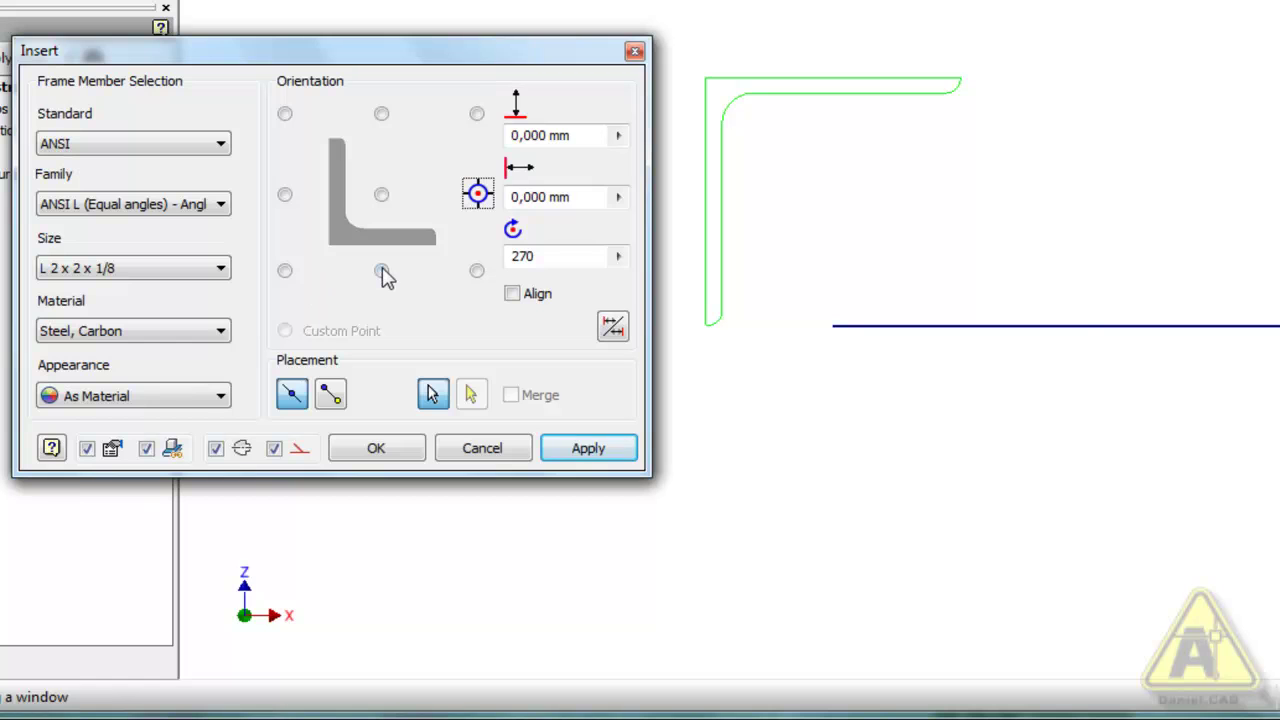
# Anchor the angle profile at its bottom-left point so its outer corner lies on the skeleton edge
pyautogui.click(286, 272)
pyautogui.moveTo(1075, 512)
pyautogui.mouseDown(button='middle')
pyautogui.moveTo(1028, 508)
pyautogui.moveTo(902, 398)
pyautogui.moveTo(936, 401)
pyautogui.mouseUp(button='middle')
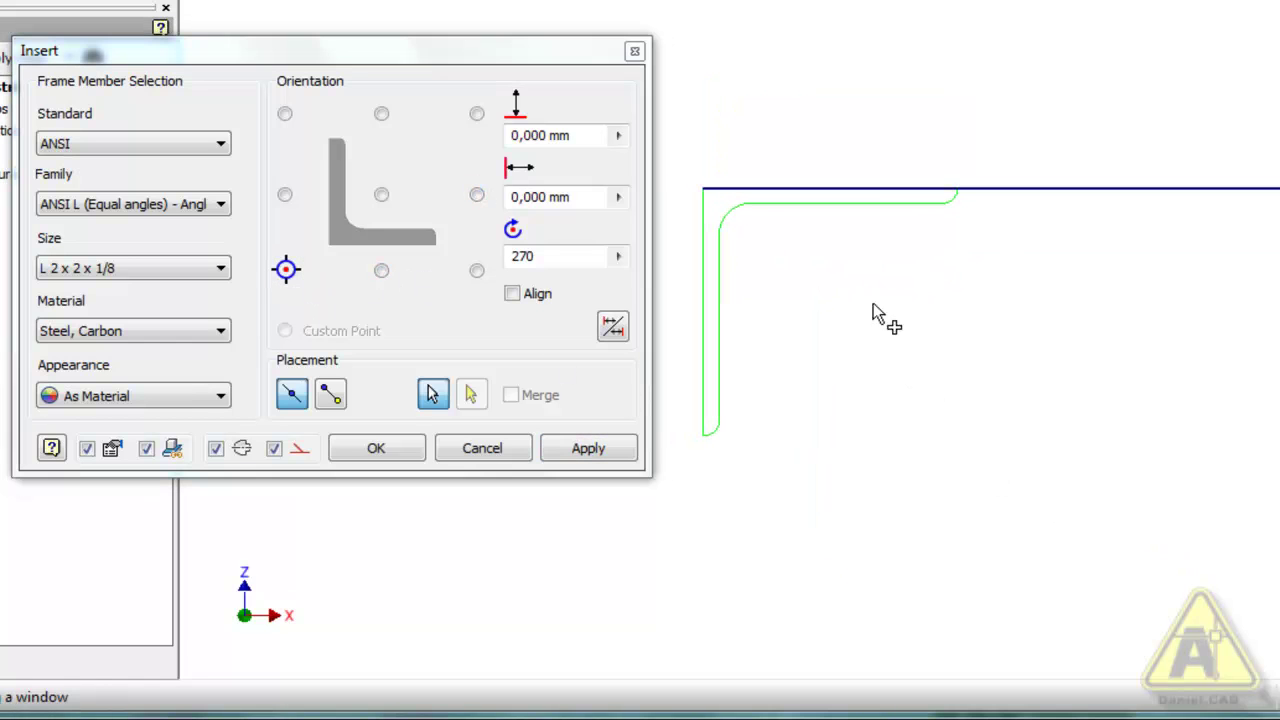
pyautogui.scroll(-5, 848, 398)
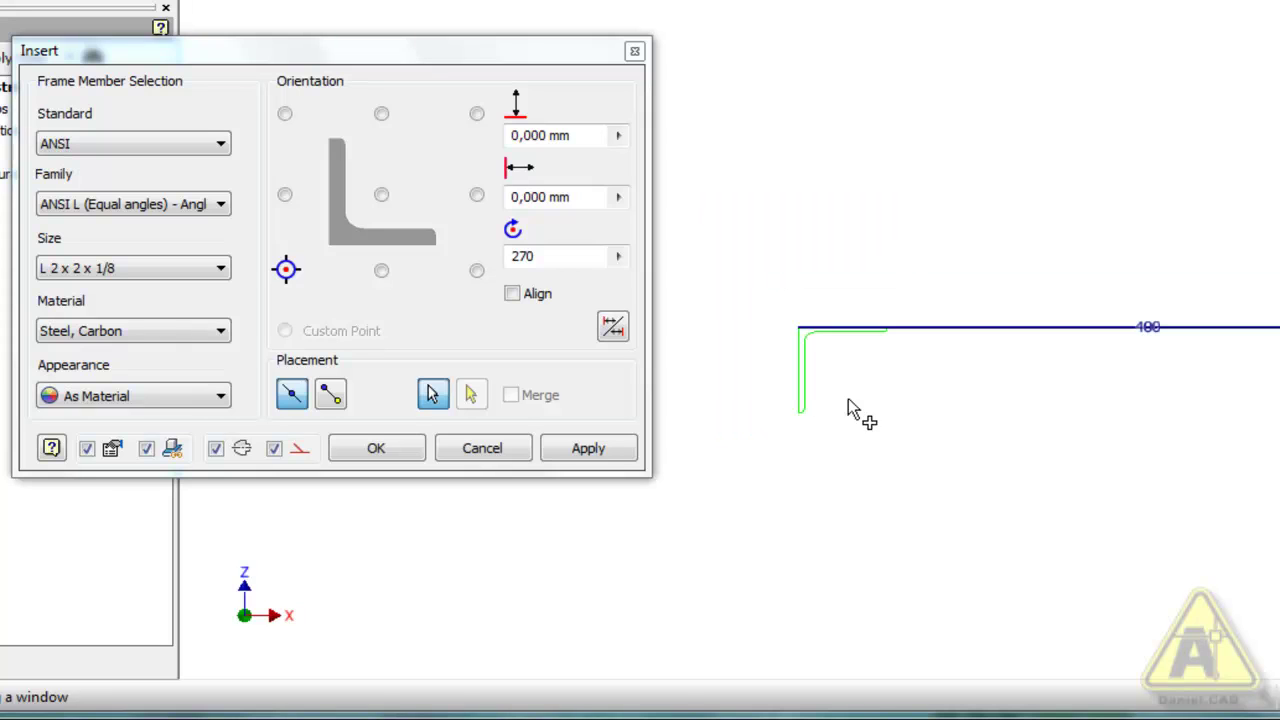
pyautogui.scroll(3, 1039, 406)
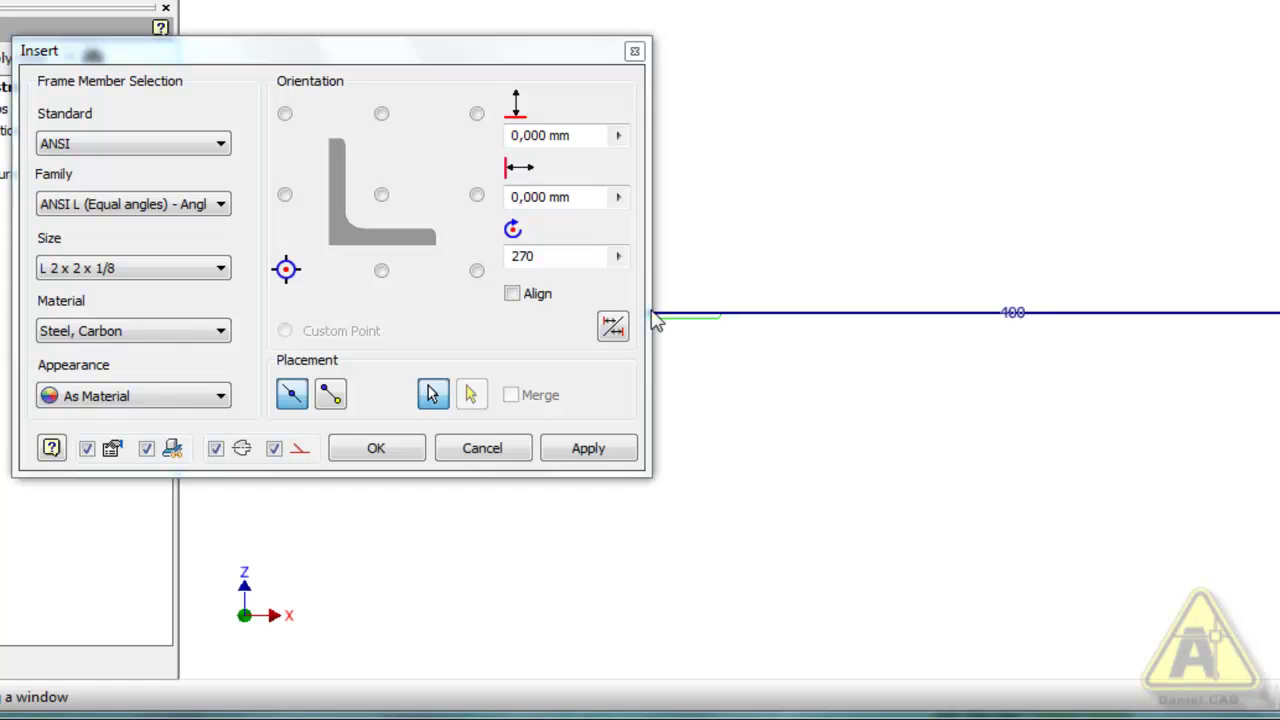
pyautogui.keyDown('shift'); pyautogui.moveTo(749, 386); pyautogui.dragTo(982, 477, button='middle'); pyautogui.keyUp('shift')
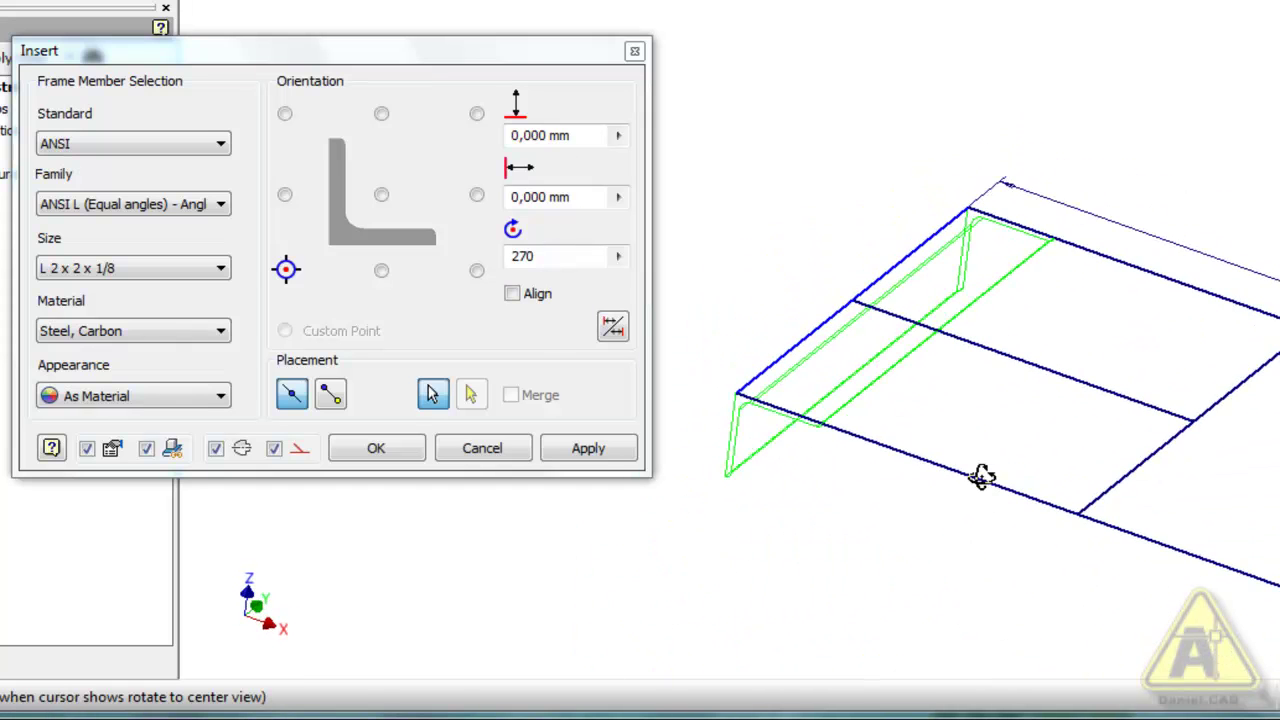
pyautogui.press('F5')
pyautogui.press('F5')
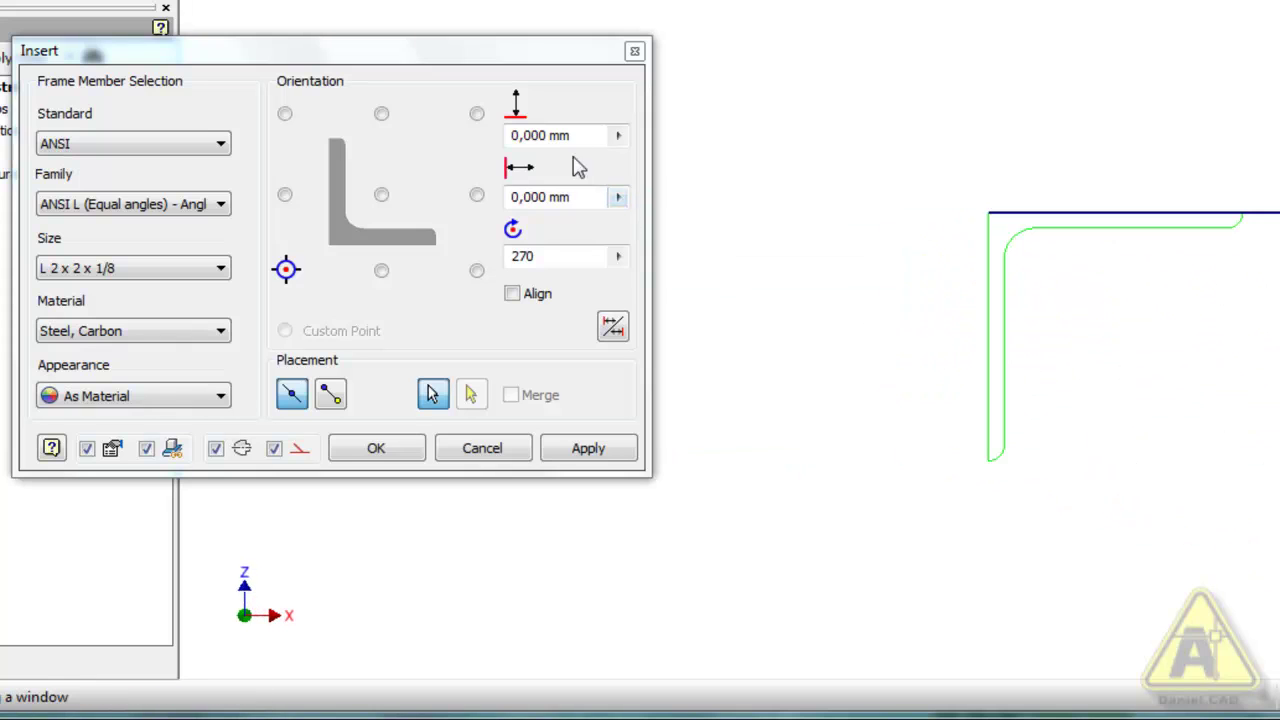
# Try a horizontal offset of 10 mm on the angle member, and reset it to 0
pyautogui.doubleClick(545, 197)
pyautogui.write('10')
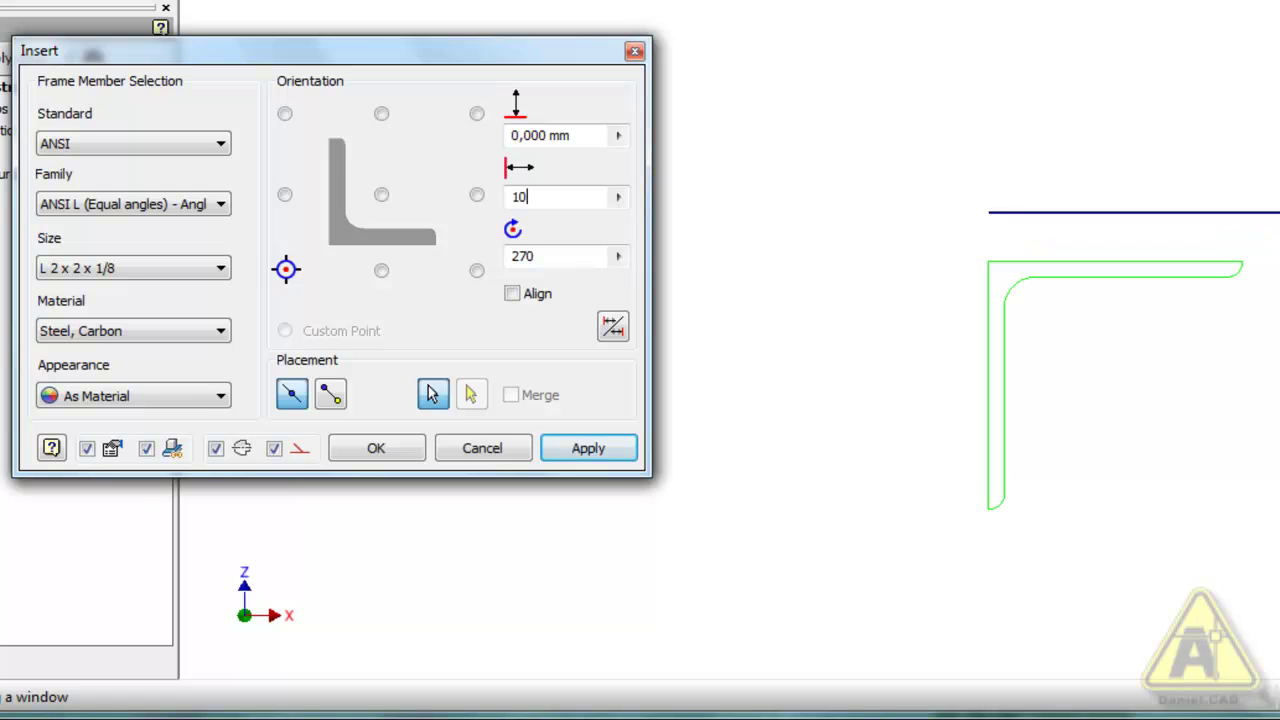
pyautogui.moveTo(559, 197); pyautogui.dragTo(461, 195)
pyautogui.write('0')
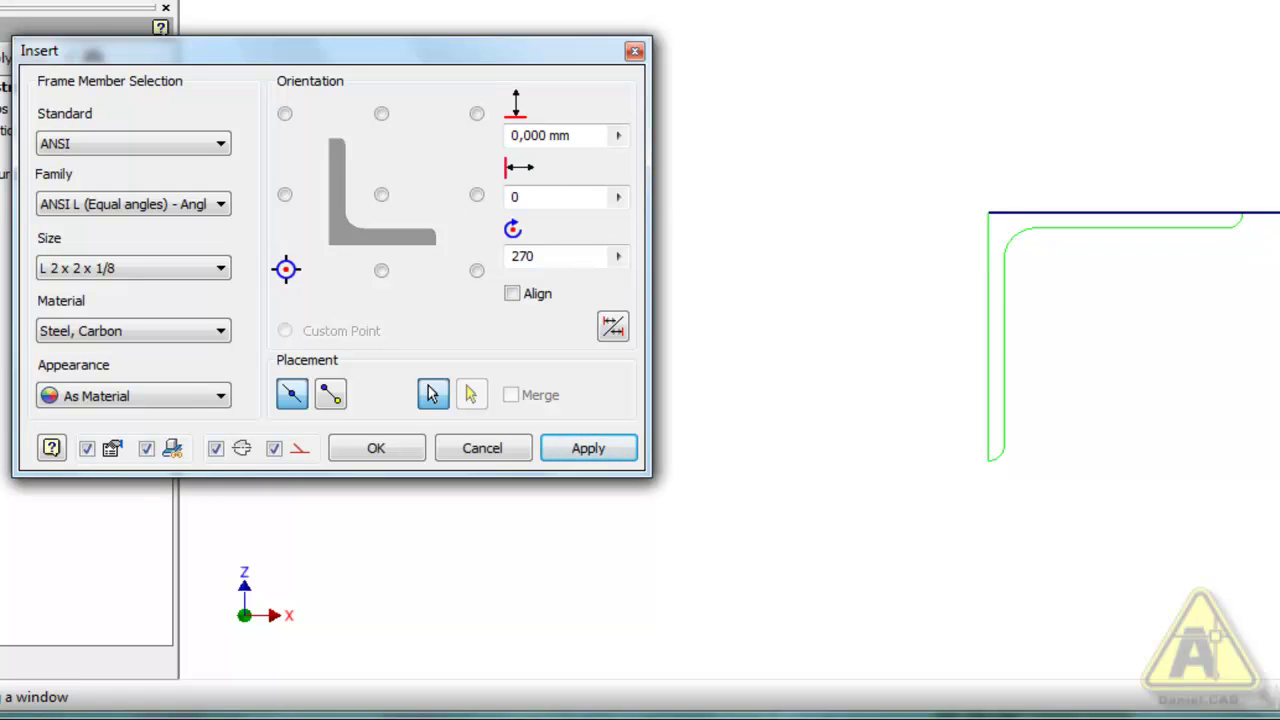
# Try vertical offsets of 20 and -20 mm on the angle member, and reset the offset to 0
pyautogui.moveTo(586, 135); pyautogui.dragTo(492, 148)
pyautogui.write('20')
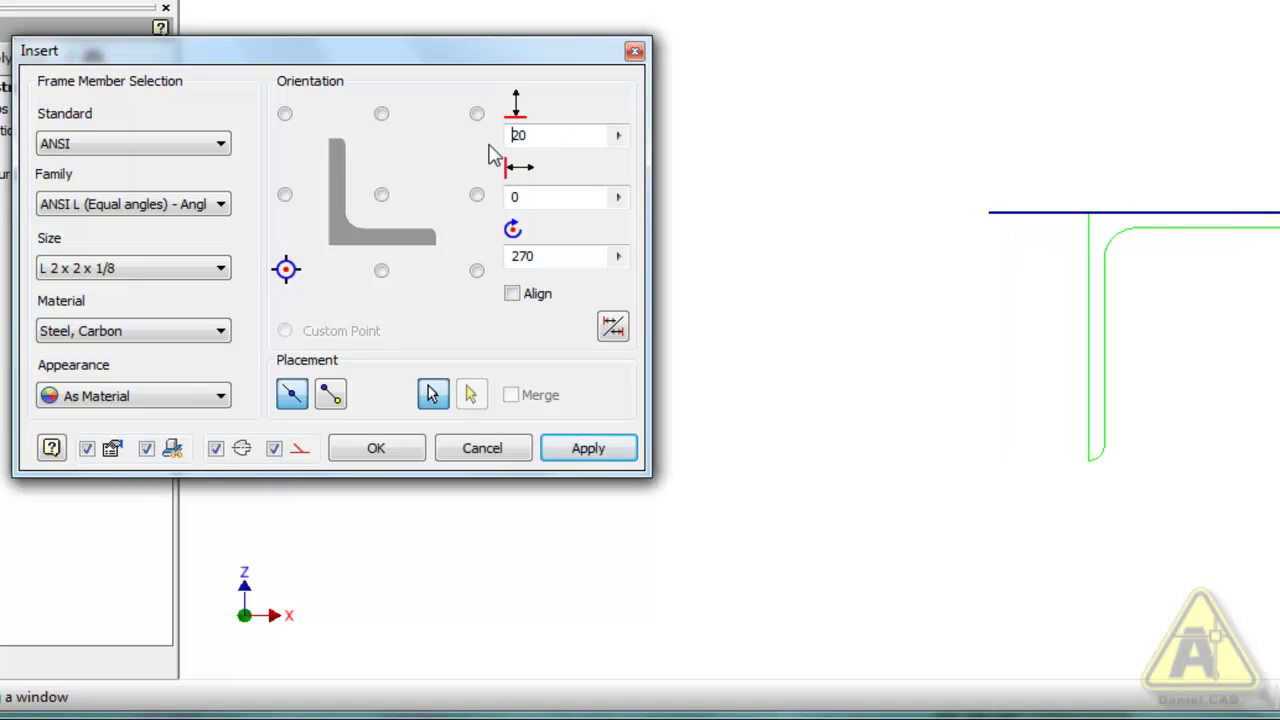
pyautogui.press('Home')
pyautogui.write('-')
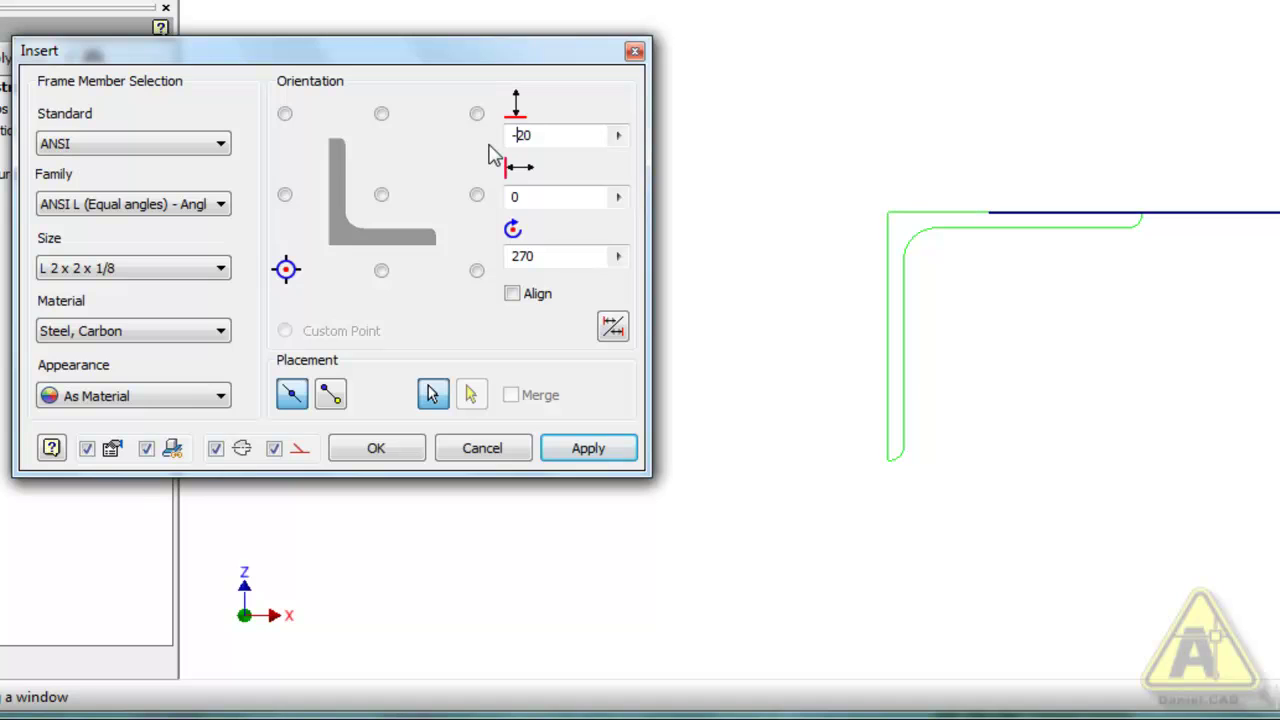
pyautogui.moveTo(548, 135); pyautogui.dragTo(466, 146)
pyautogui.write('0')
# Set the angle member's size to L 1 x 1 x 1/8
pyautogui.moveTo(770, 383)
pyautogui.keyDown('shift'); pyautogui.mouseDown(button='middle')
pyautogui.moveTo(780, 395)
pyautogui.moveTo(971, 400)
pyautogui.moveTo(908, 417)
pyautogui.moveTo(943, 371)
pyautogui.mouseUp(button='middle'); pyautogui.keyUp('shift')
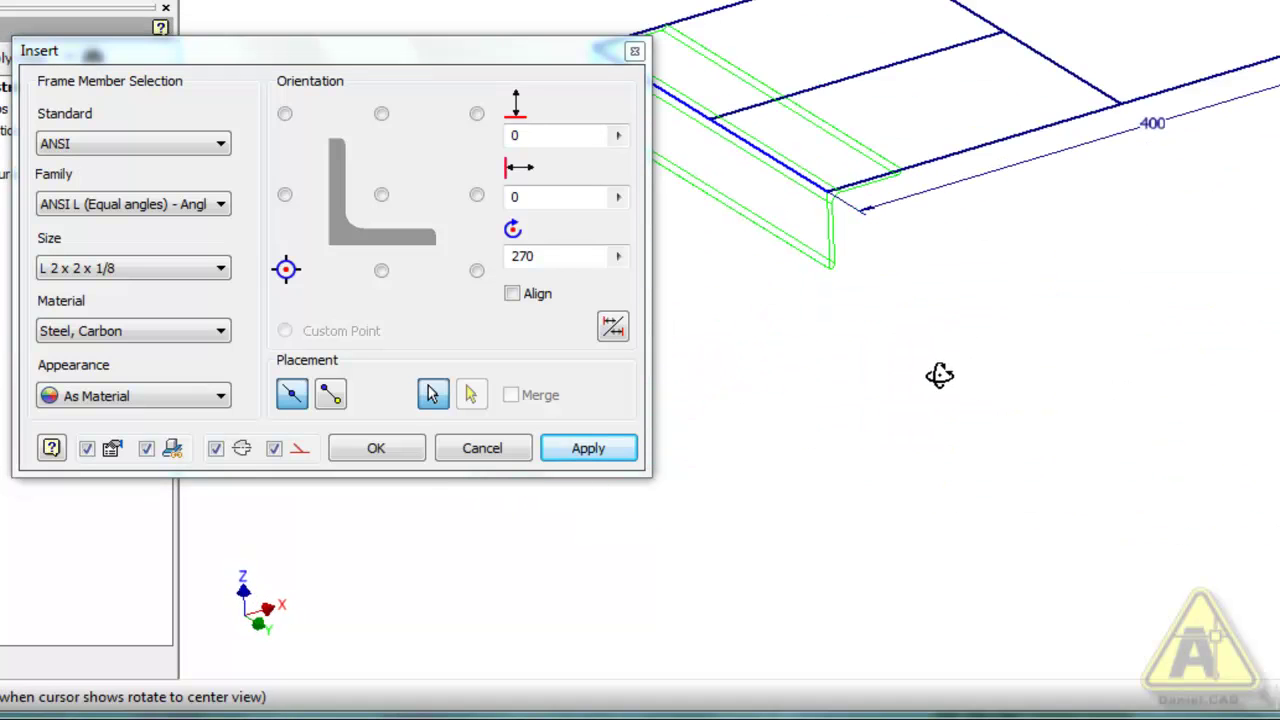
pyautogui.press('F6')
pyautogui.moveTo(1092, 436)
pyautogui.keyDown('shift'); pyautogui.mouseDown(button='middle')
pyautogui.moveTo(1040, 480)
pyautogui.moveTo(1043, 394)
pyautogui.moveTo(1095, 318)
pyautogui.mouseUp(button='middle'); pyautogui.keyUp('shift')
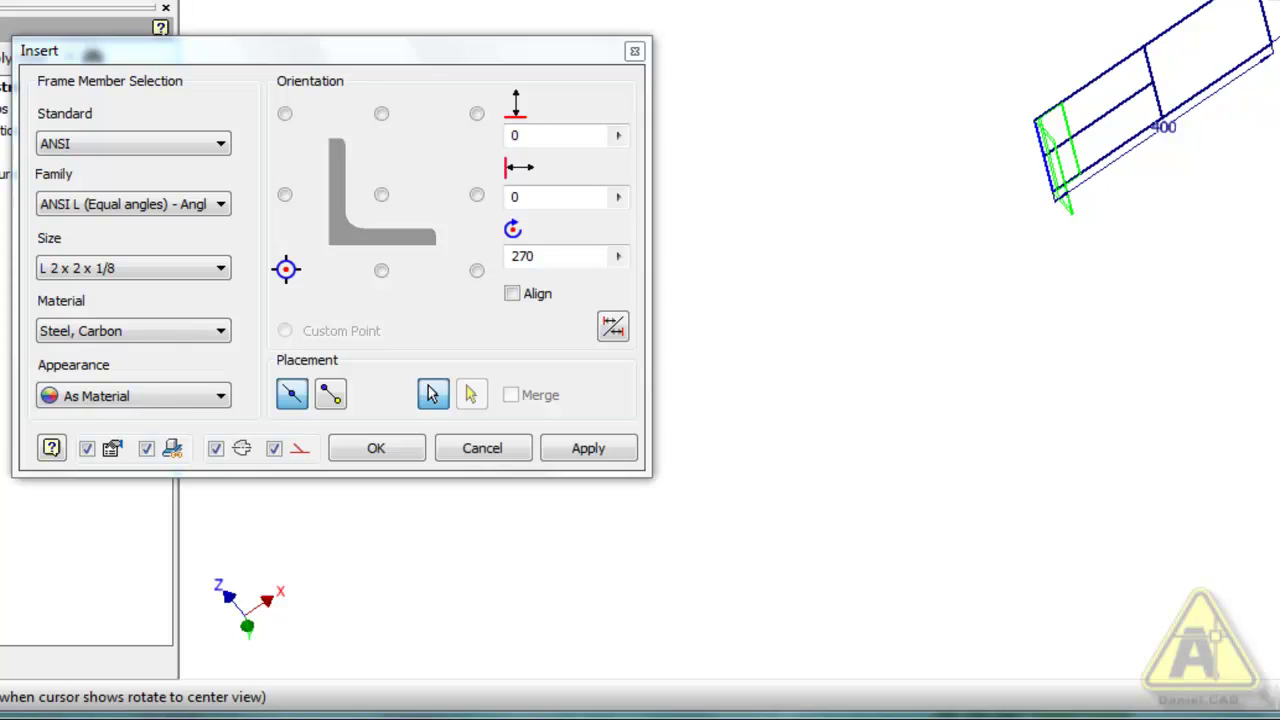
pyautogui.press('F5')
pyautogui.moveTo(1043, 342)
pyautogui.keyDown('shift'); pyautogui.mouseDown(button='middle')
pyautogui.moveTo(1034, 403)
pyautogui.moveTo(1103, 383)
pyautogui.moveTo(1040, 422)
pyautogui.moveTo(1074, 431)
pyautogui.moveTo(971, 477)
pyautogui.moveTo(980, 434)
pyautogui.mouseUp(button='middle'); pyautogui.keyUp('shift')
pyautogui.scroll(-5, 942, 437)
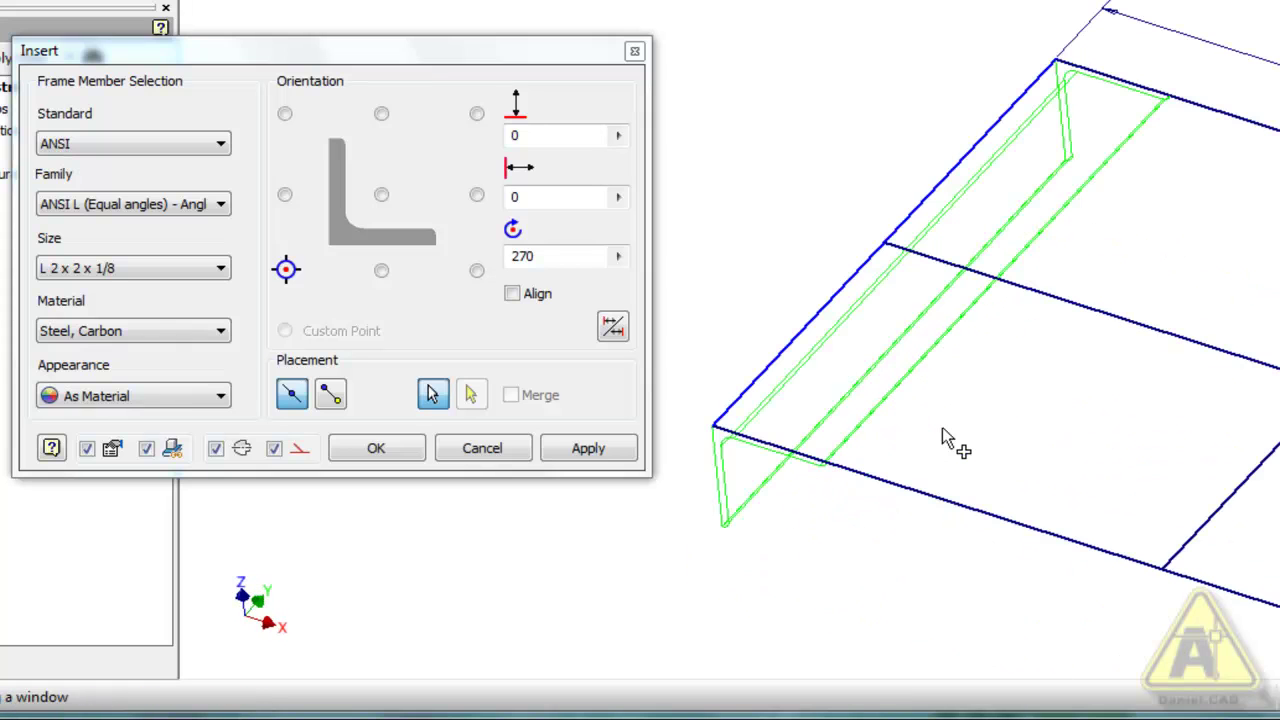
pyautogui.click(157, 266)
pyautogui.scroll(1, 138, 358)
pyautogui.scroll(2, 138, 358)
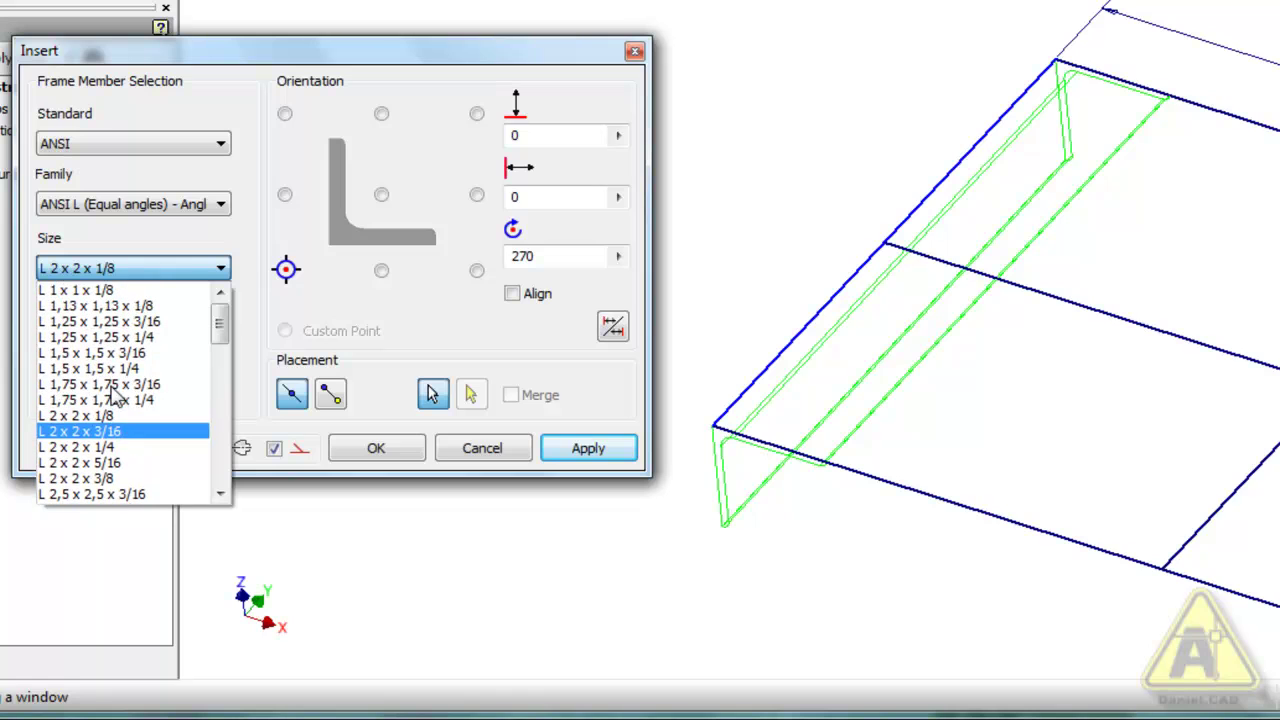
pyautogui.click(105, 291)
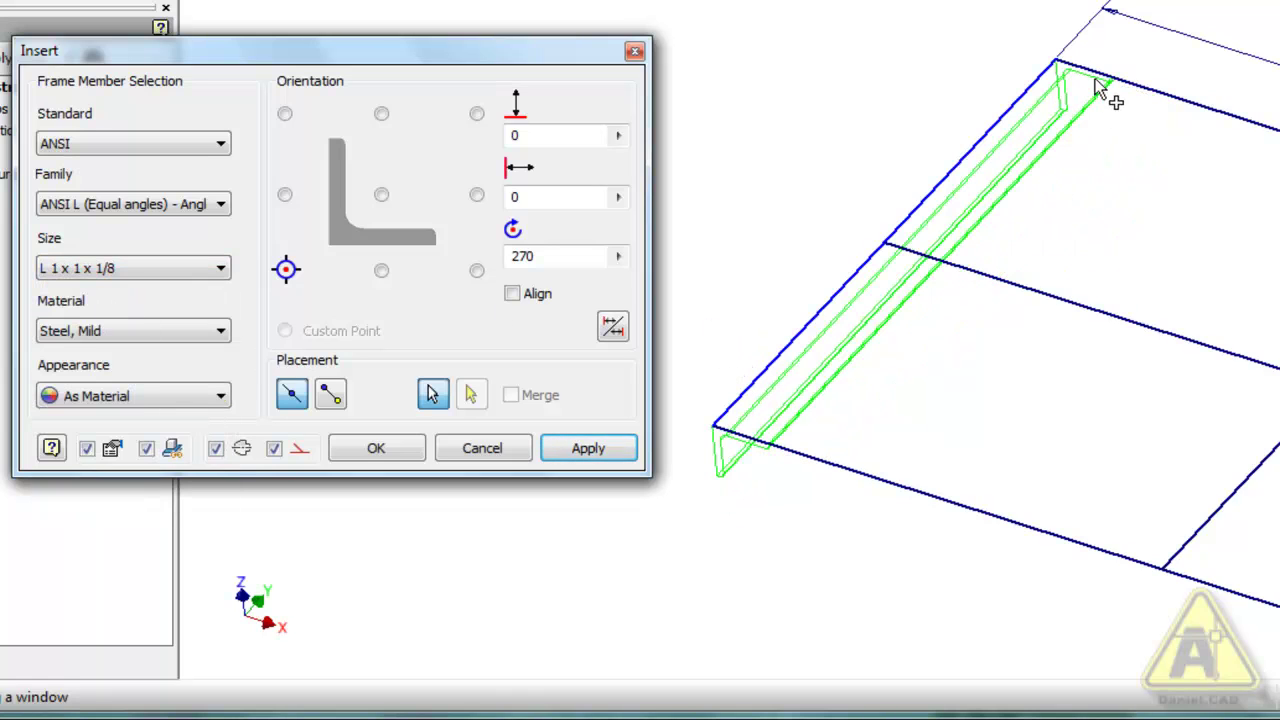
# Add the other three outer skeleton edges and both inner dividing lines as angle members
pyautogui.scroll(-3, 730, 450)
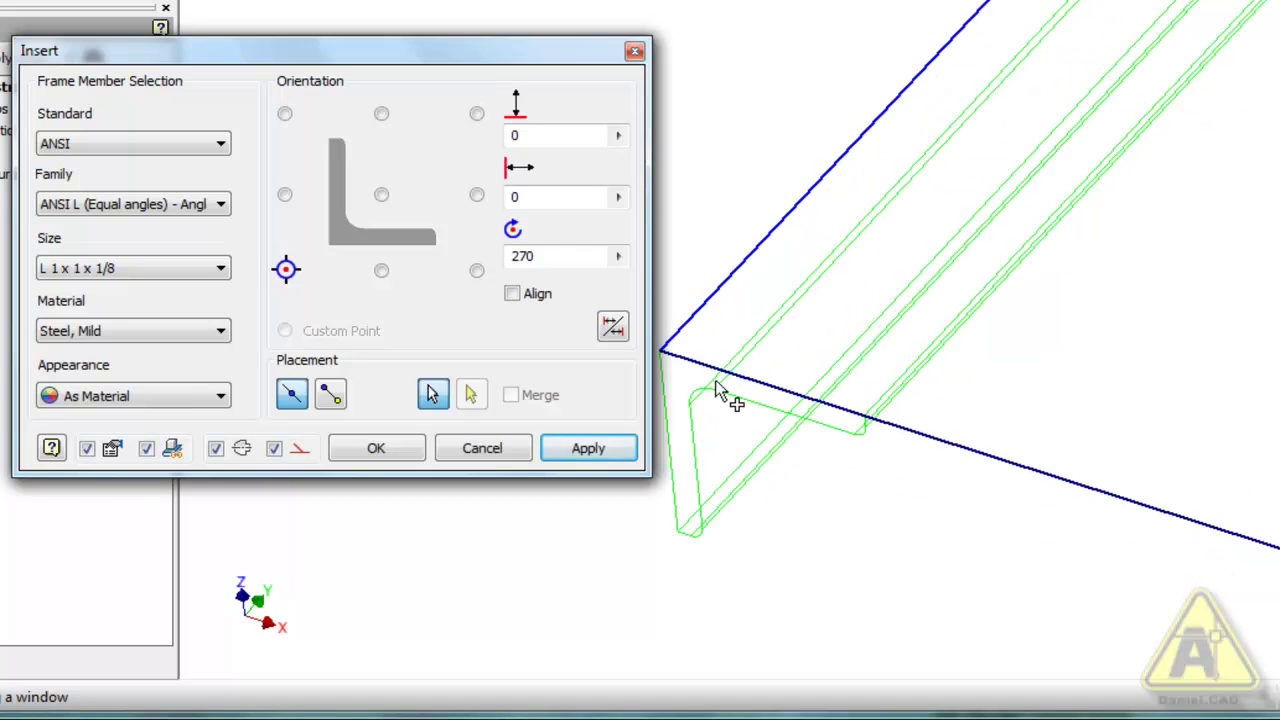
pyautogui.scroll(5, 714, 475)
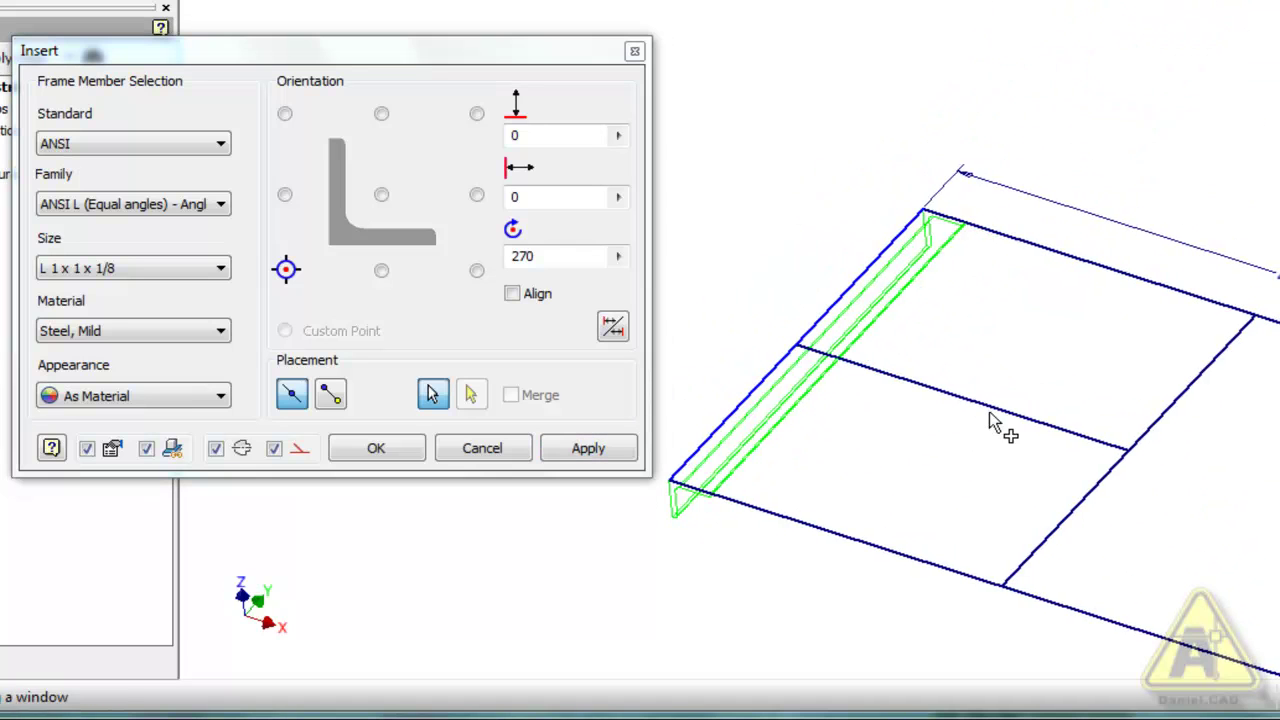
pyautogui.click(1020, 345)
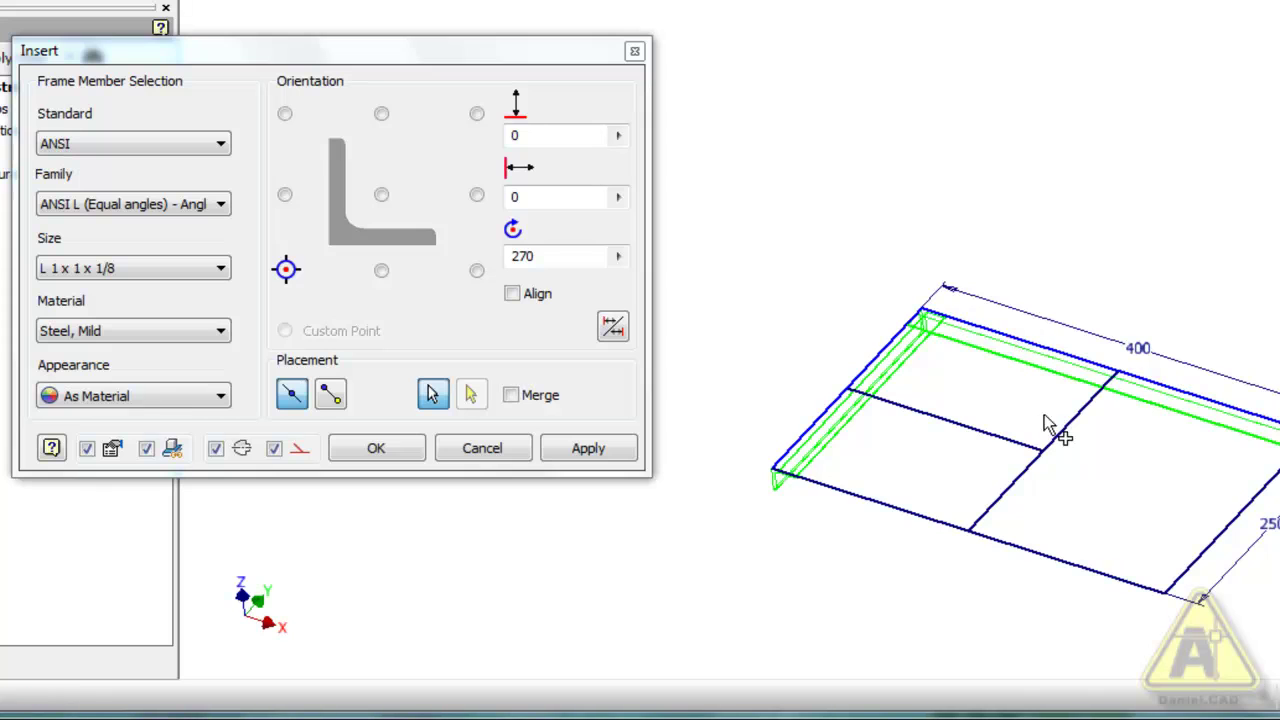
pyautogui.click(1233, 516)
pyautogui.click(1090, 585)
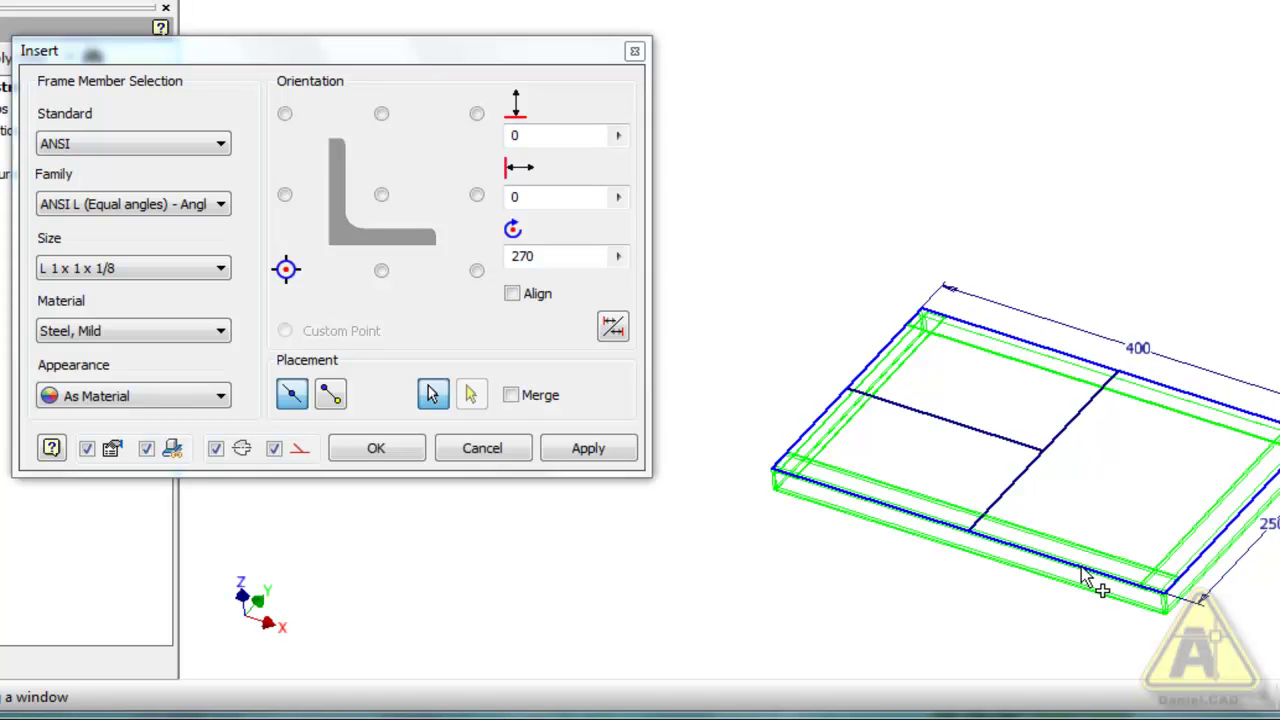
pyautogui.click(1003, 491)
pyautogui.click(985, 440)
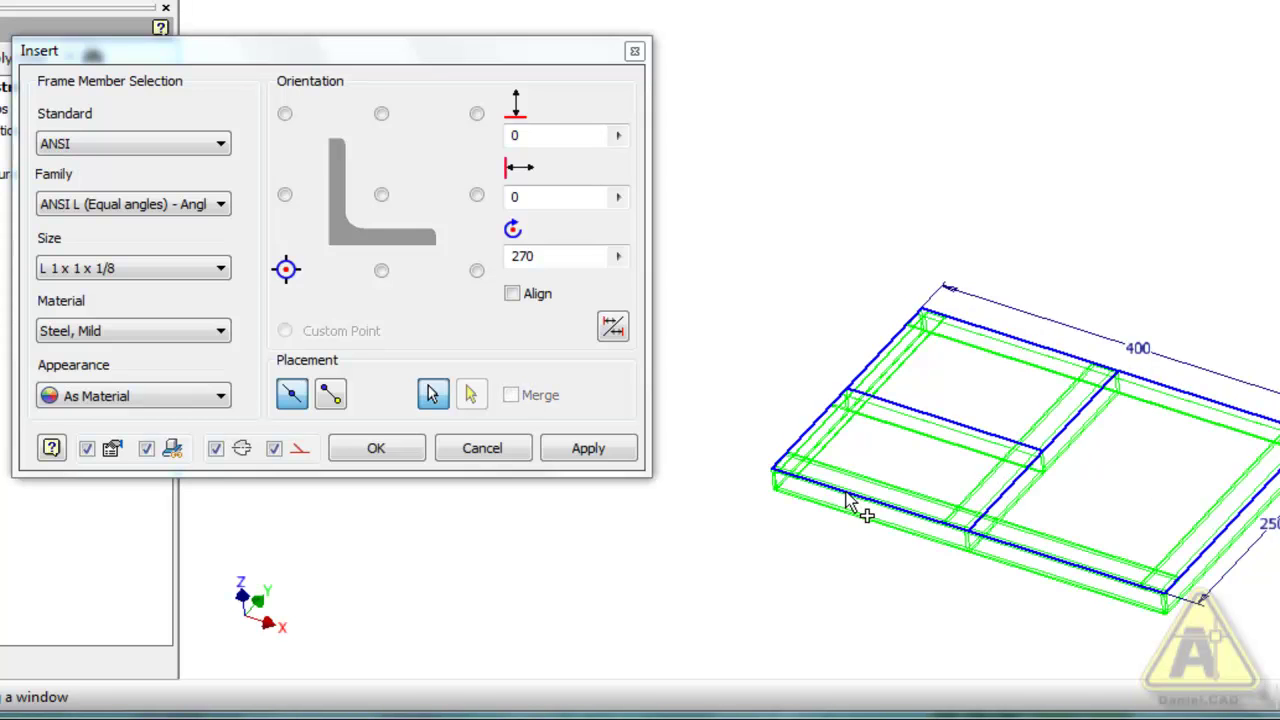
pyautogui.keyDown('shift'); pyautogui.moveTo(834, 434); pyautogui.dragTo(891, 486, button='middle'); pyautogui.keyUp('shift')
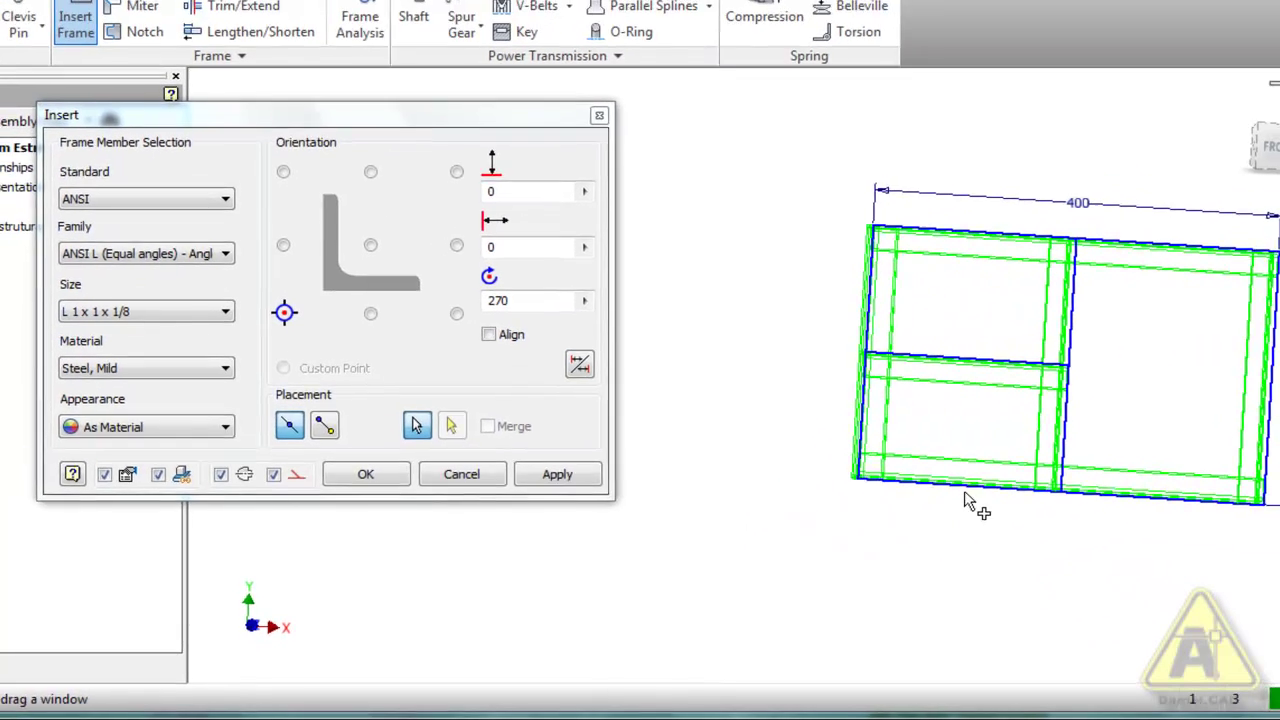
pyautogui.moveTo(965, 502); pyautogui.dragTo(909, 491, button='middle')
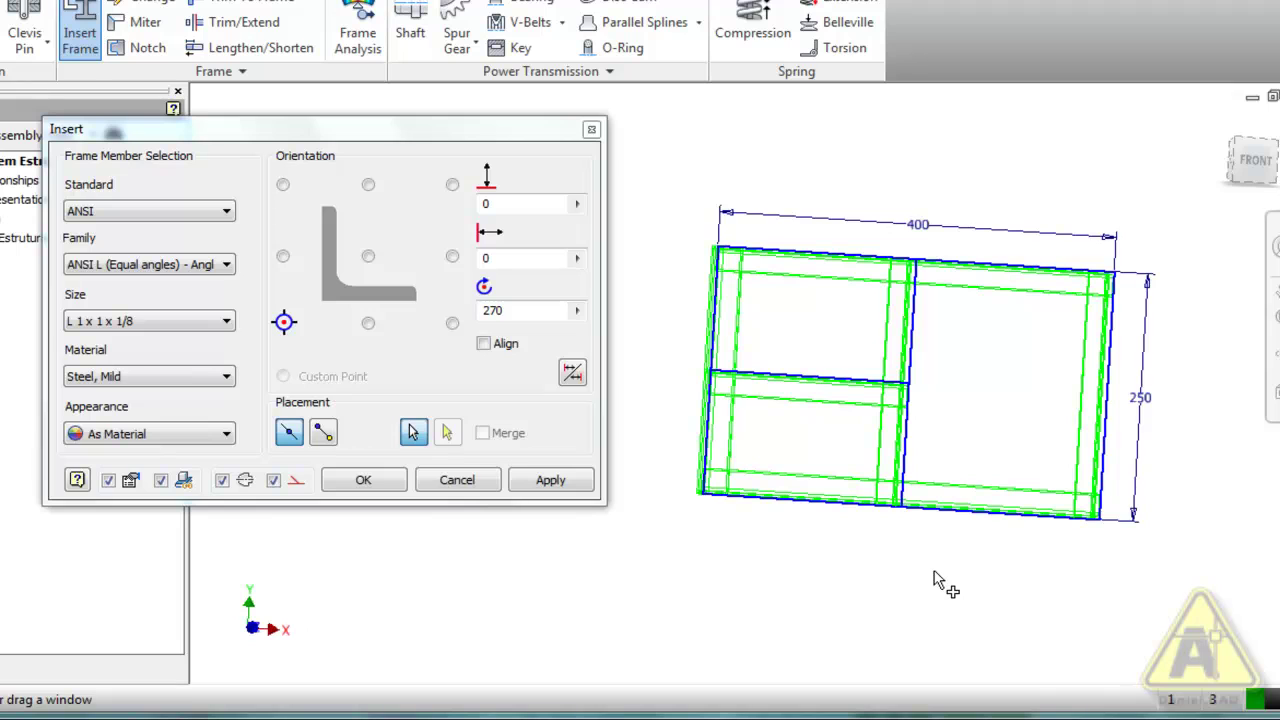
# Create the frame with files Frame0001.iam and Skeleton0001.ipt, accepting the proposed folders and names for the six members
pyautogui.click(395, 484)
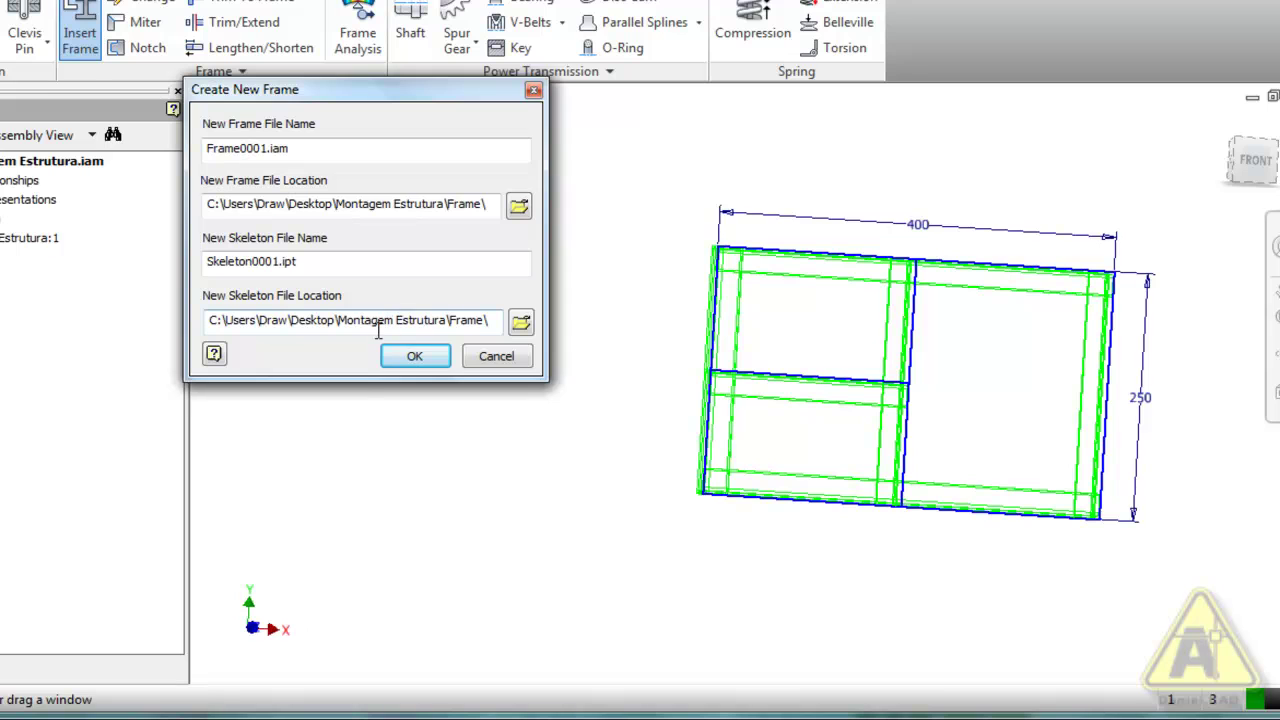
pyautogui.click(416, 358)
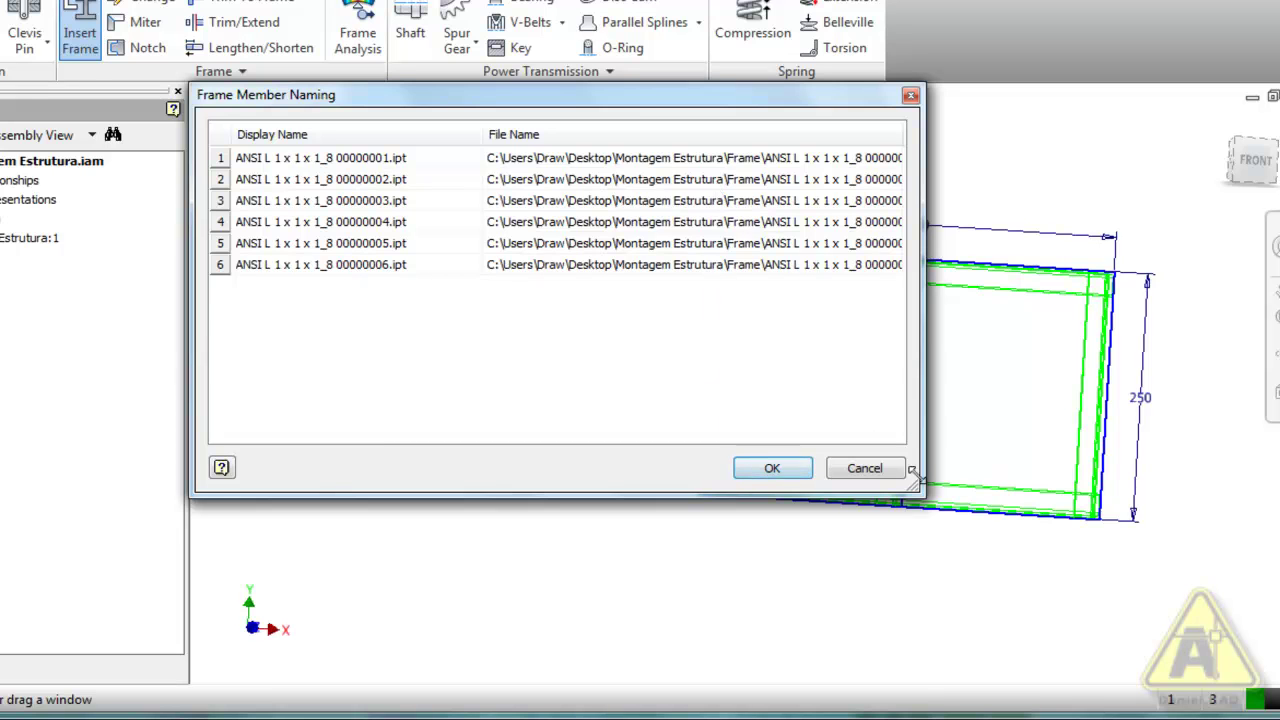
pyautogui.moveTo(921, 470); pyautogui.dragTo(1135, 470)
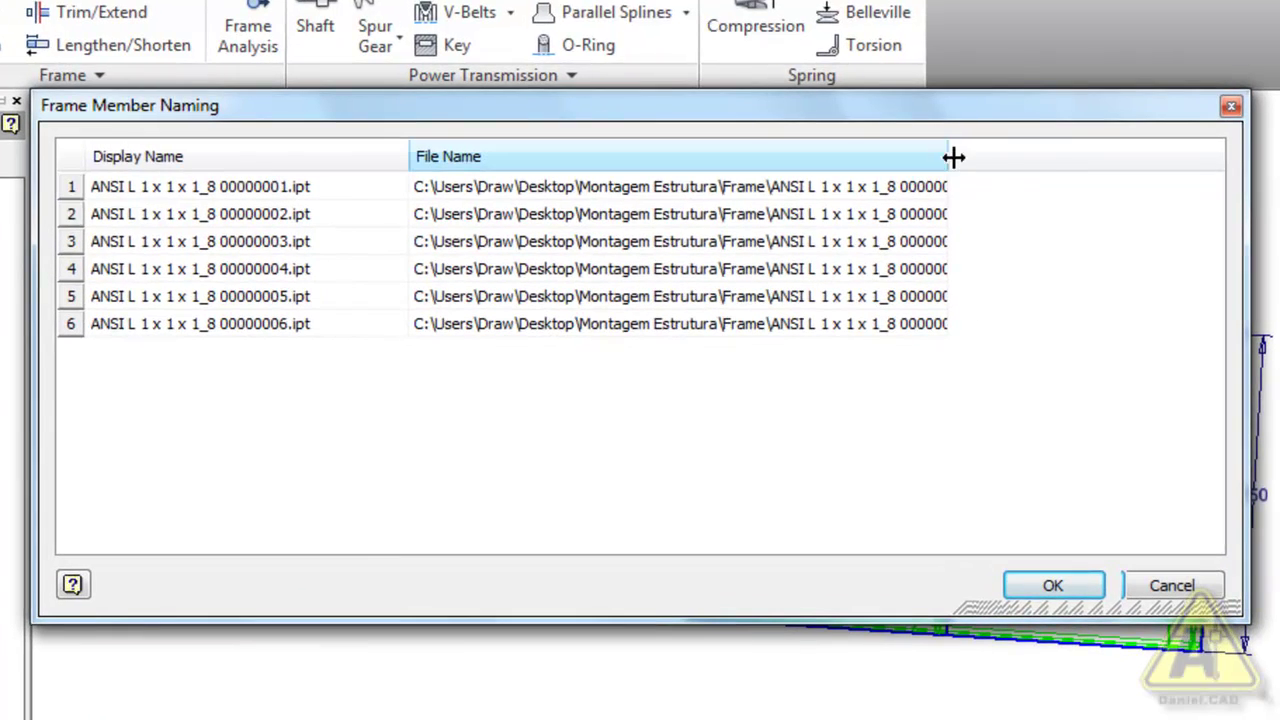
pyautogui.moveTo(906, 135); pyautogui.dragTo(999, 142)
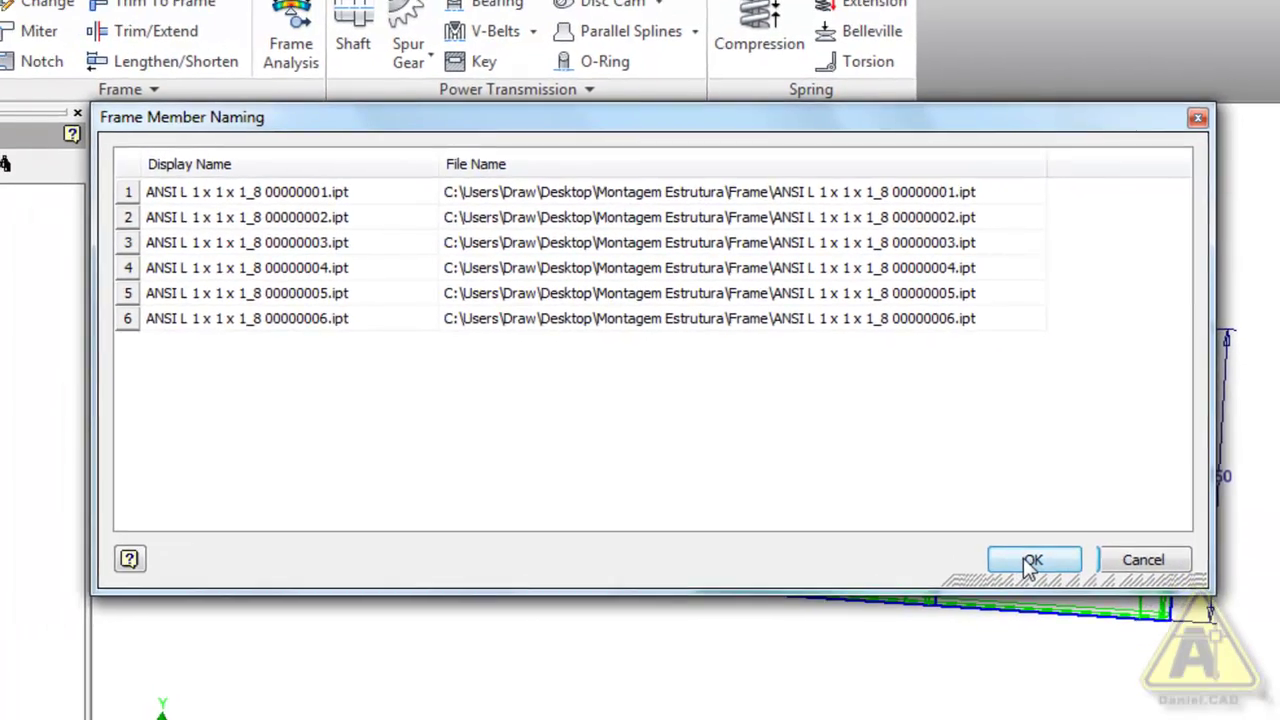
pyautogui.click(1053, 585)
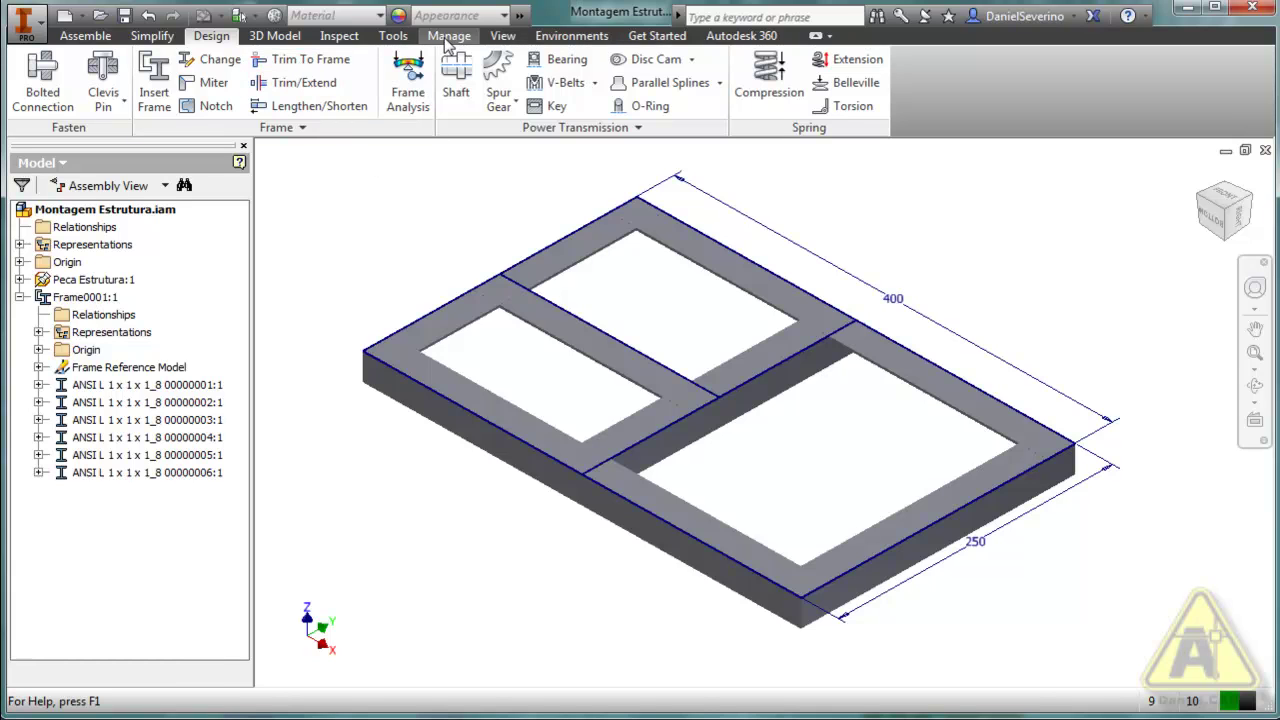
# Switch the assembly's visual style to shaded with edges
pyautogui.click(505, 37)
pyautogui.click(300, 106)
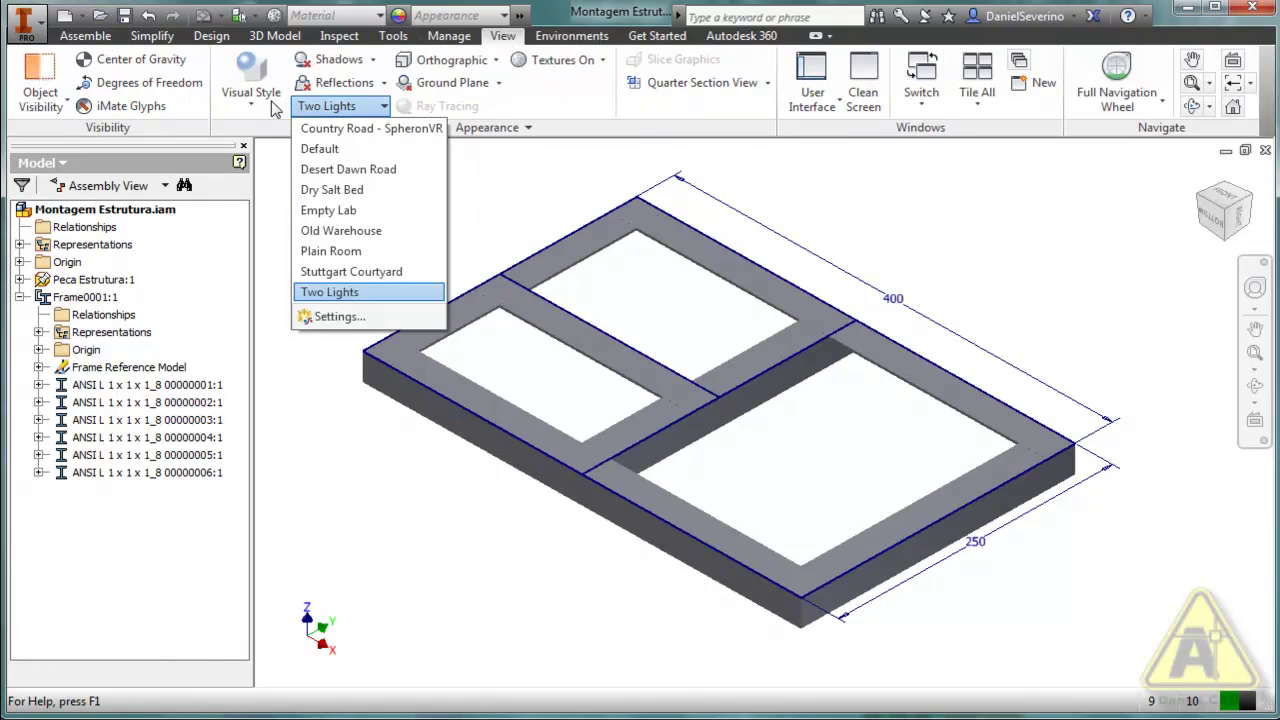
pyautogui.click(262, 110)
pyautogui.click(268, 224)
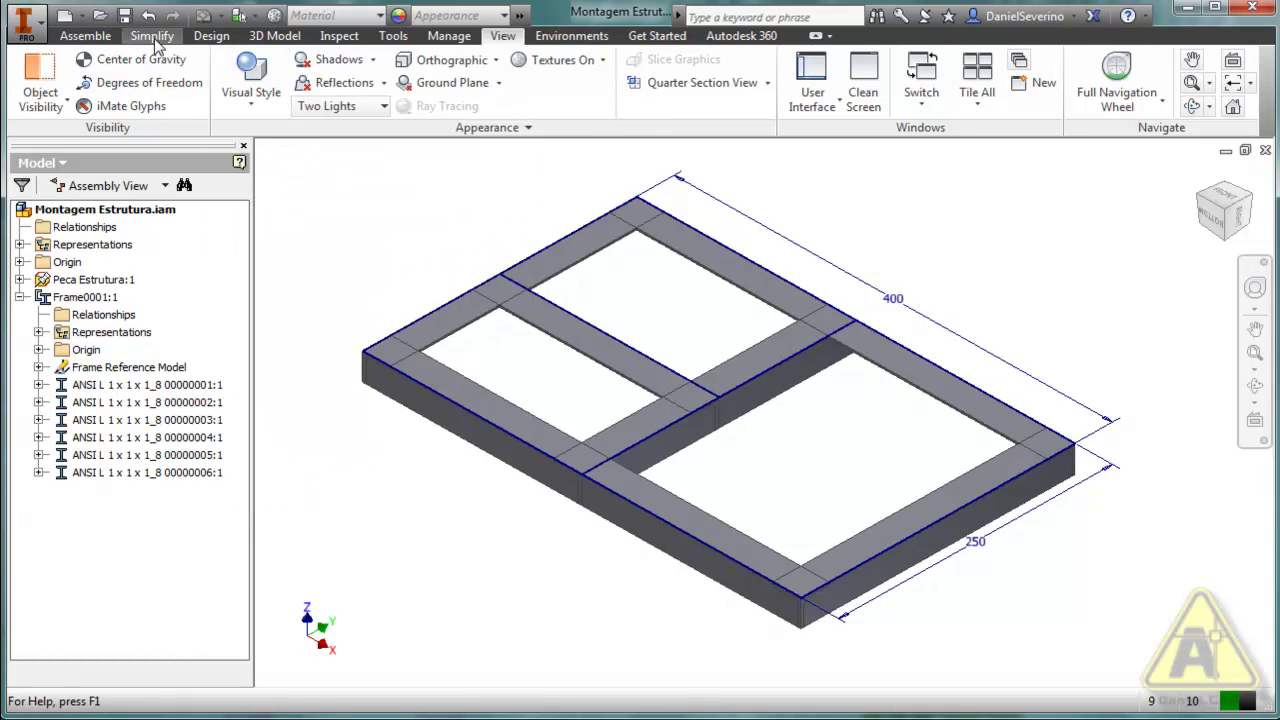
pyautogui.click(211, 37)
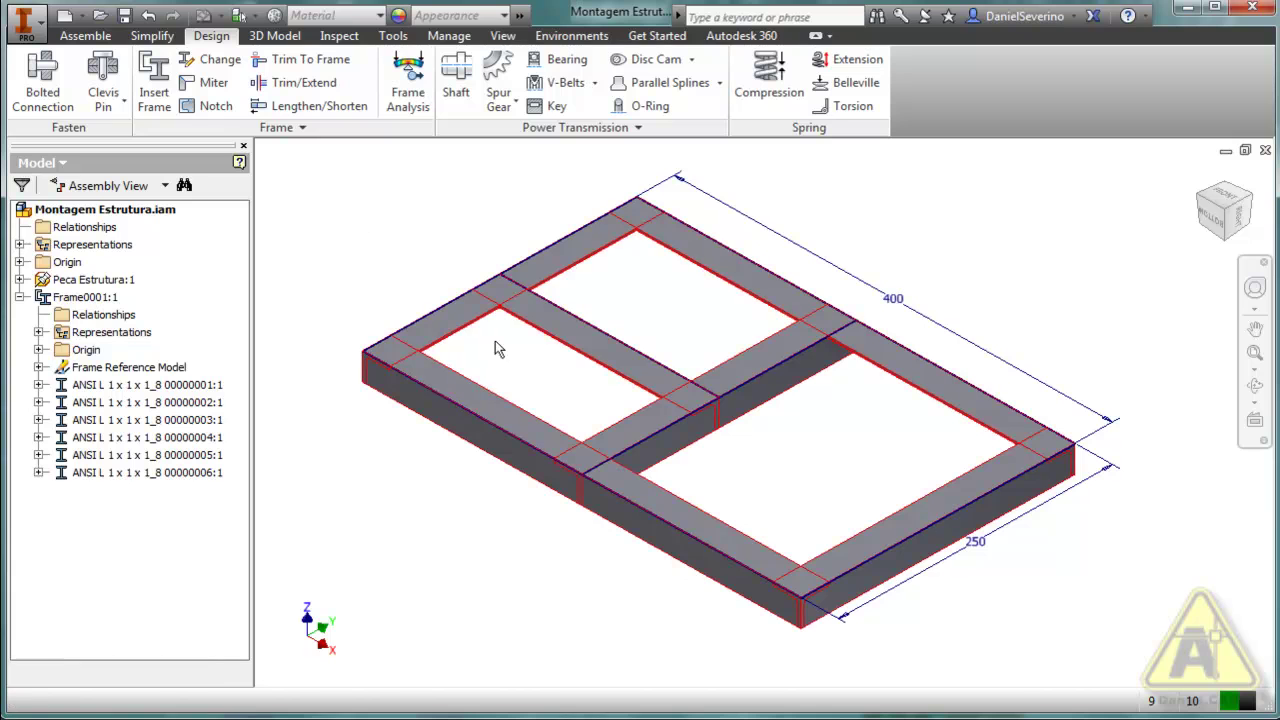
# Examine how the angle members overlap at an outer corner, viewed from the frame's inner side
pyautogui.keyDown('shift'); pyautogui.moveTo(543, 557); pyautogui.dragTo(591, 591, button='middle'); pyautogui.keyUp('shift')
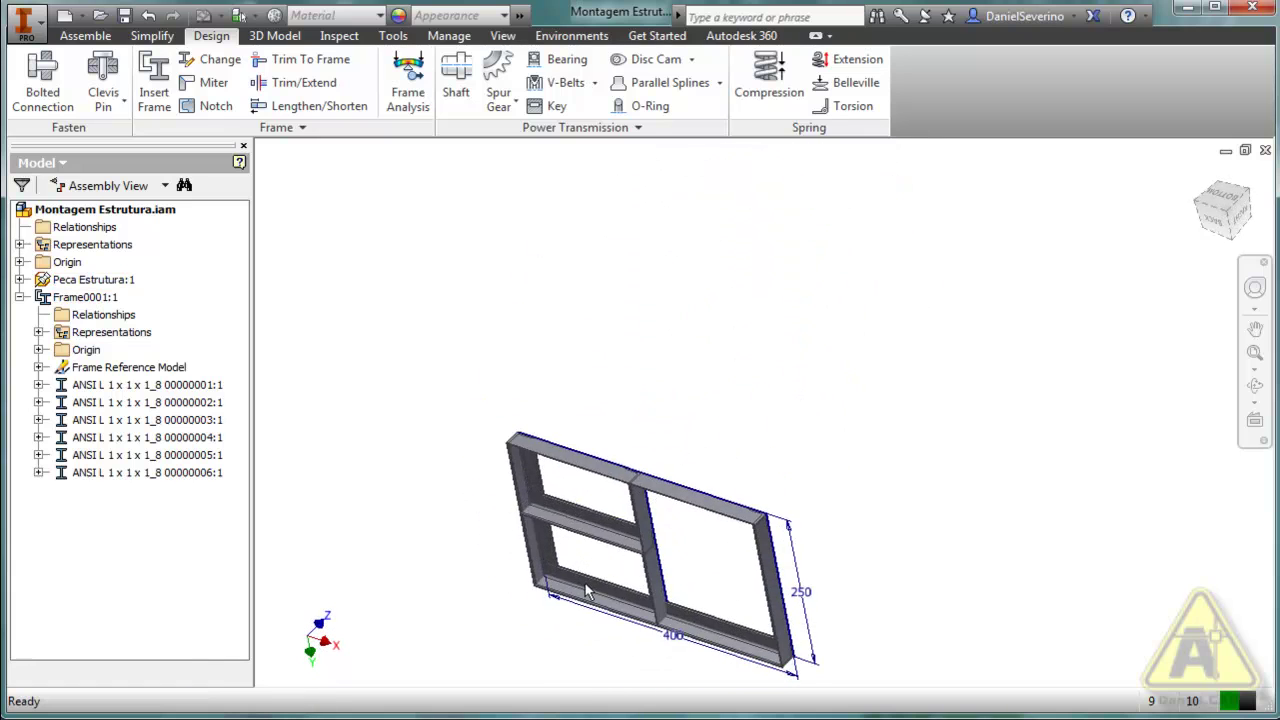
pyautogui.scroll(5, 560, 587)
pyautogui.scroll(3, 560, 587)
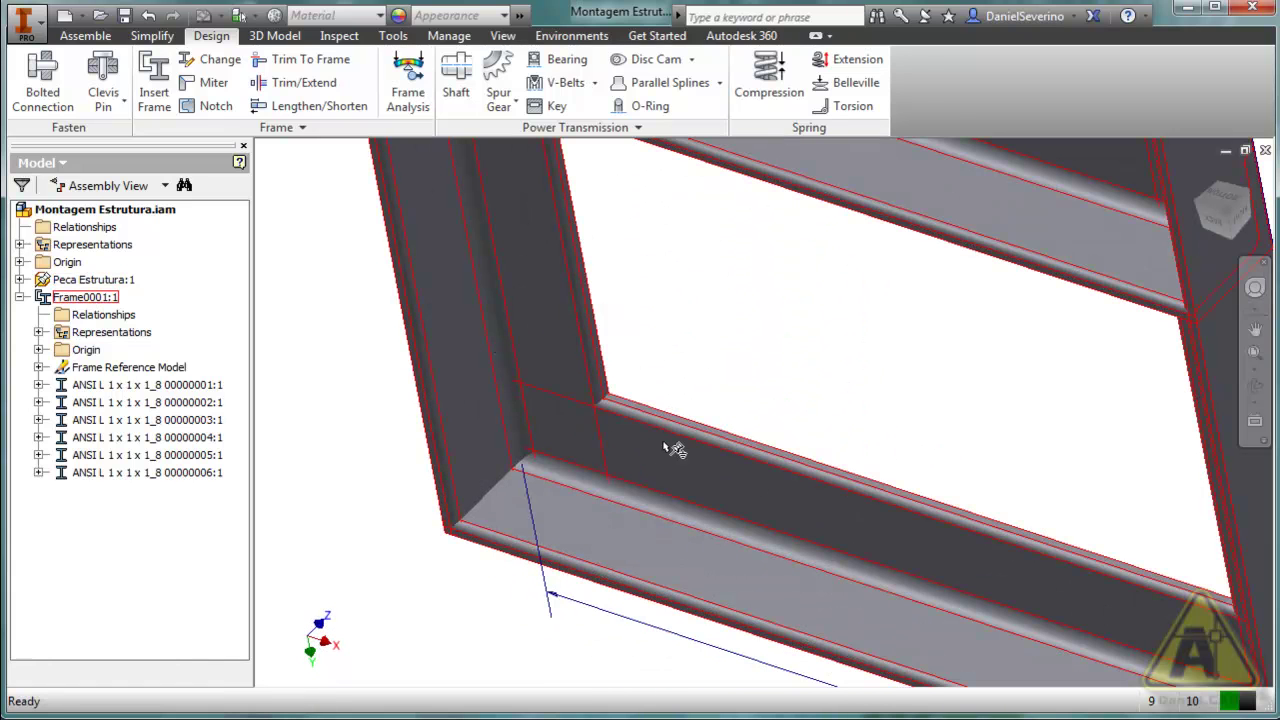
pyautogui.click(494, 476)
pyautogui.scroll(-2, 534, 398)
pyautogui.click(605, 355)
pyautogui.press('F6')
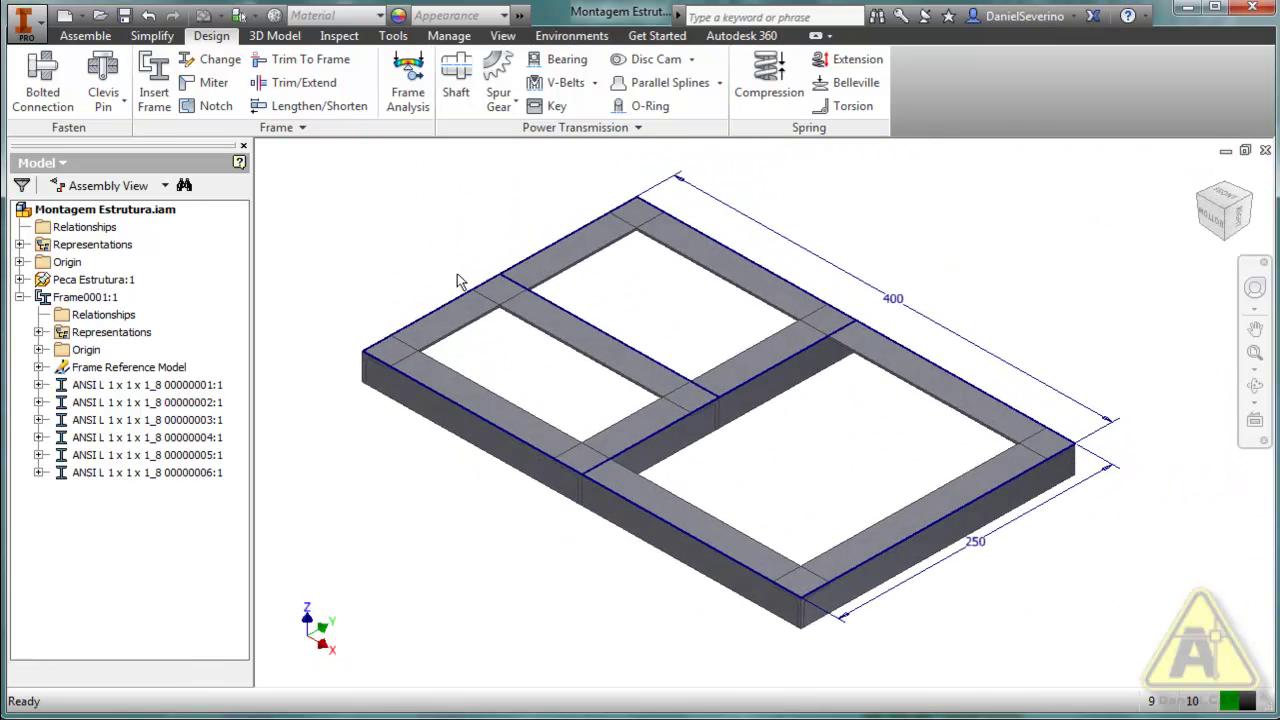
# Hide the Peca Estrutura skeleton part in the assembly
pyautogui.scroll(3, 342, 339)
pyautogui.moveTo(342, 339); pyautogui.dragTo(383, 306, button='middle')
pyautogui.click(65, 299)
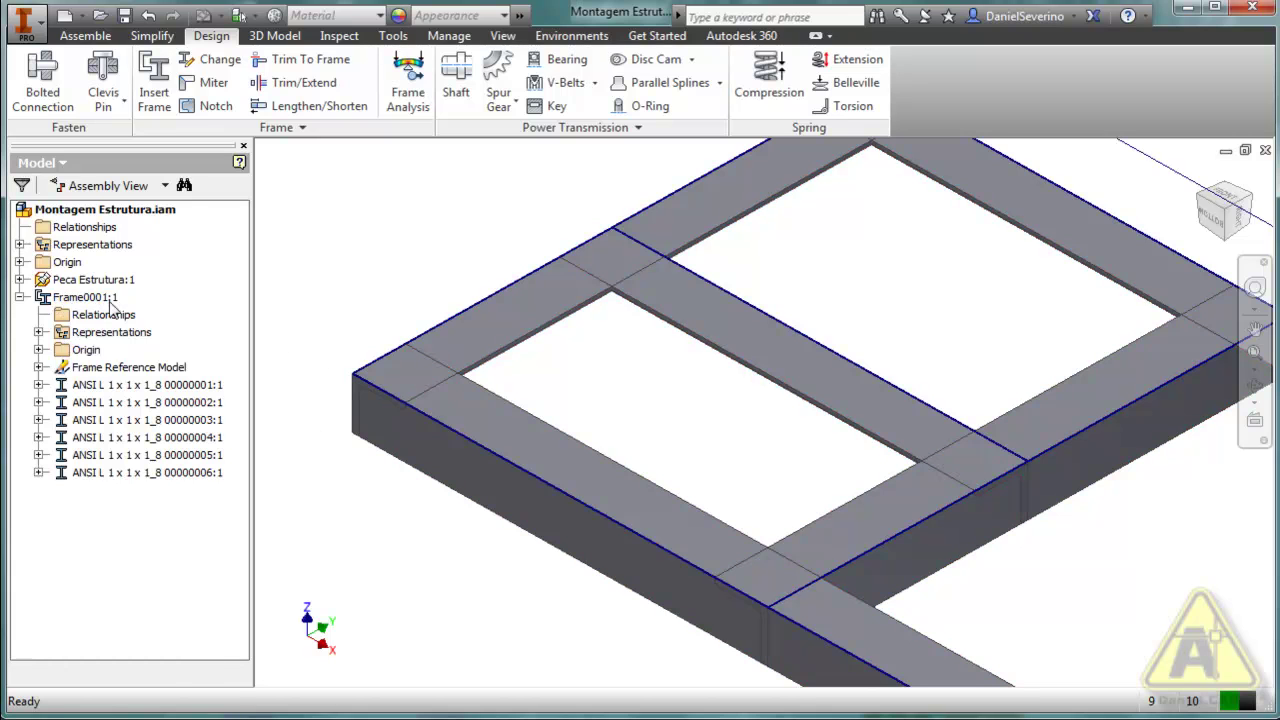
pyautogui.rightClick(95, 280)
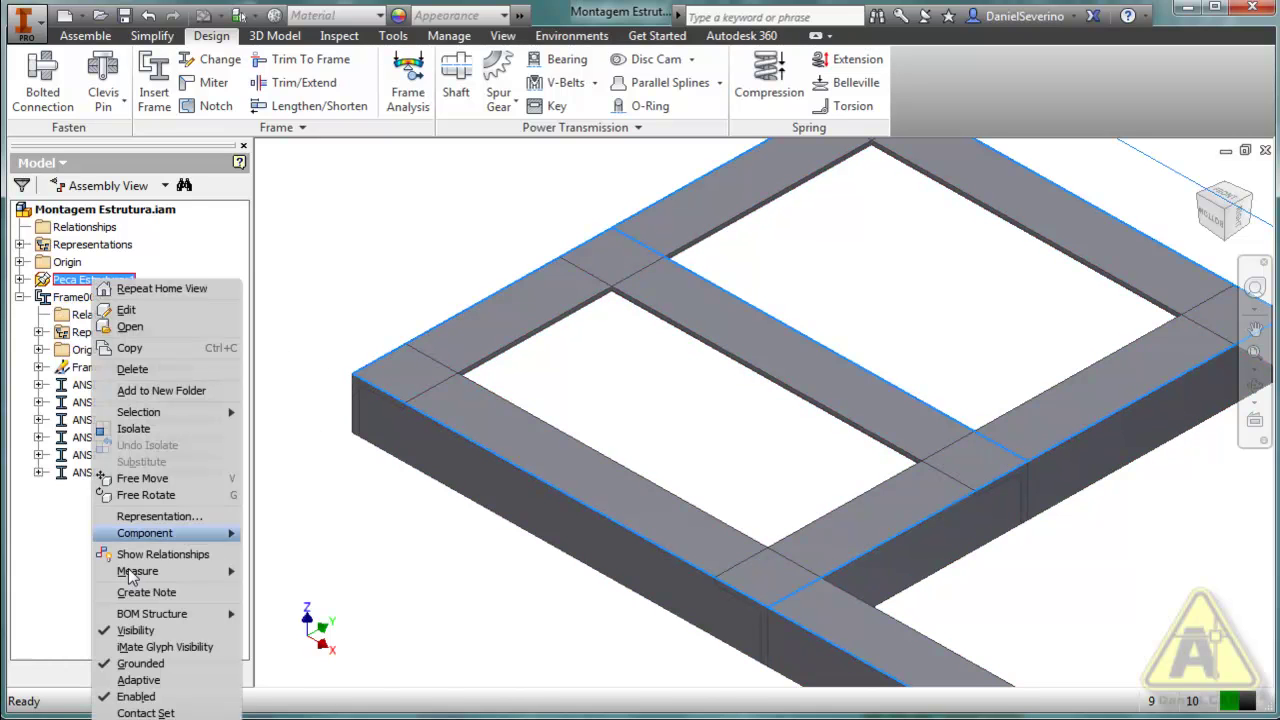
pyautogui.click(135, 630)
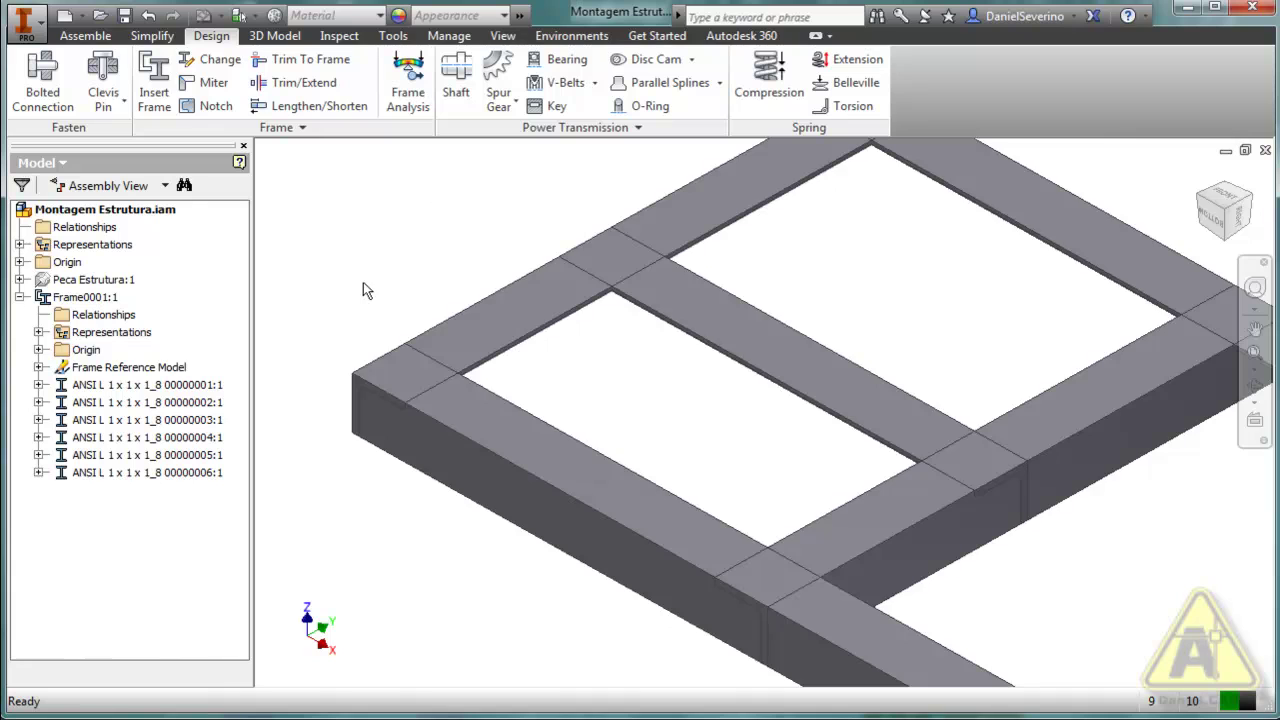
# Miter the corner between the first 250 mm member and the front 400 mm member with a 0 mm cut extension
pyautogui.scroll(3, 363, 285)
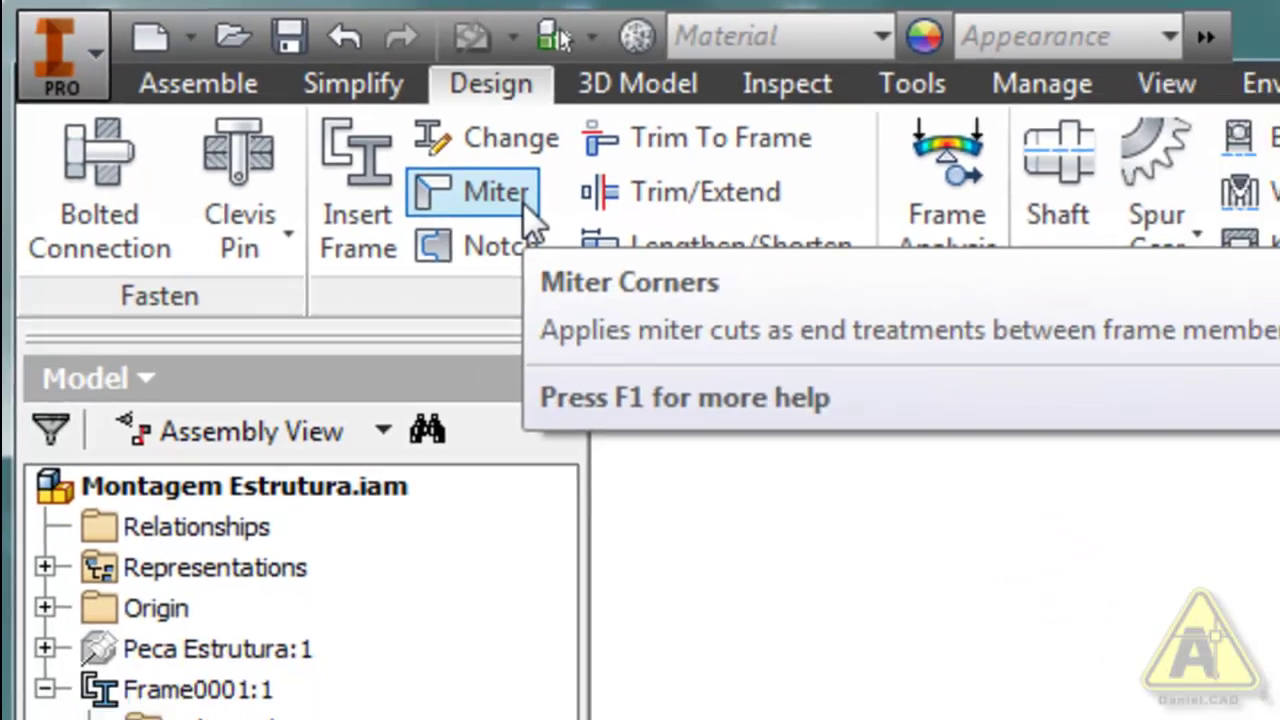
pyautogui.click(605, 234)
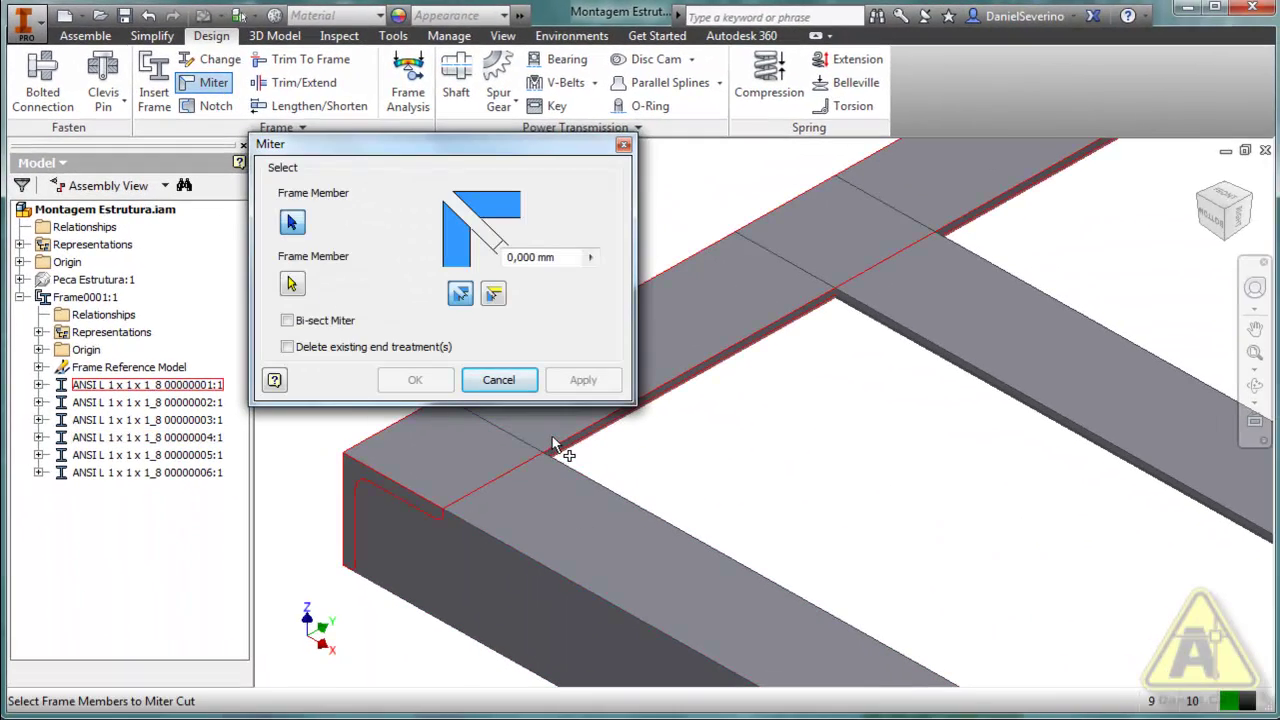
pyautogui.moveTo(480, 145); pyautogui.dragTo(253, 154)
pyautogui.moveTo(649, 433); pyautogui.dragTo(710, 330, button='middle')
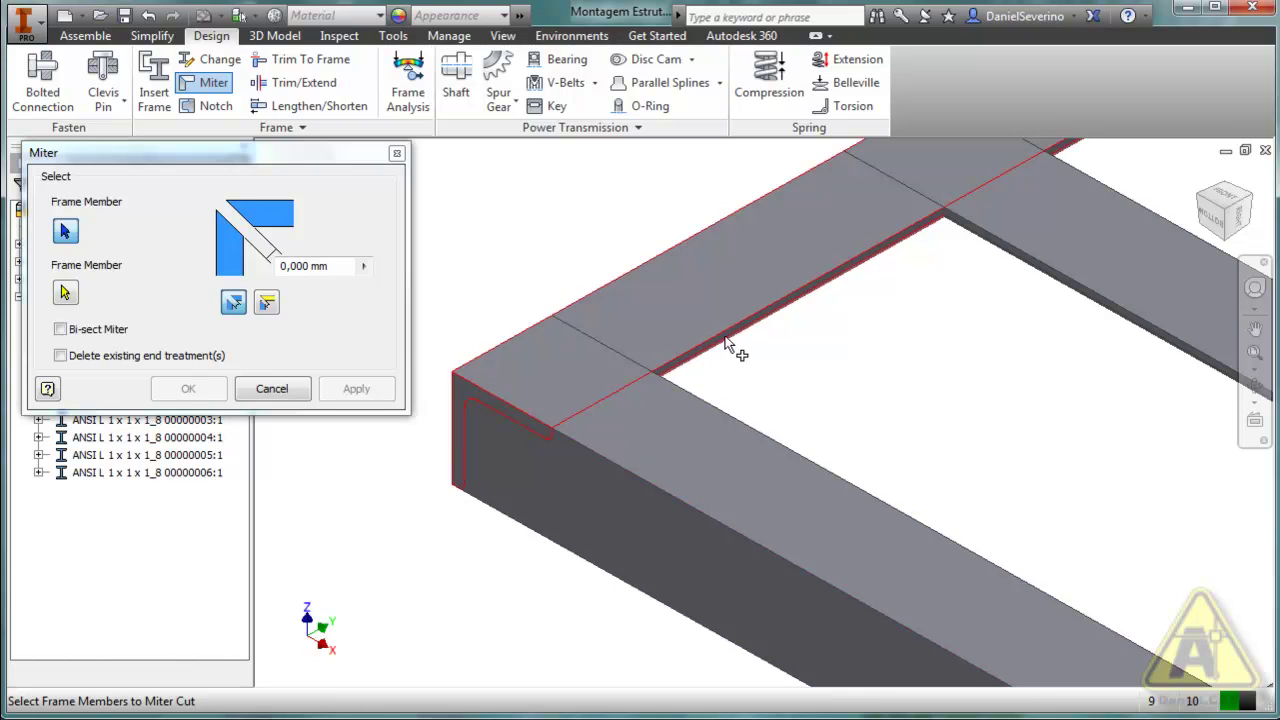
pyautogui.click(699, 318)
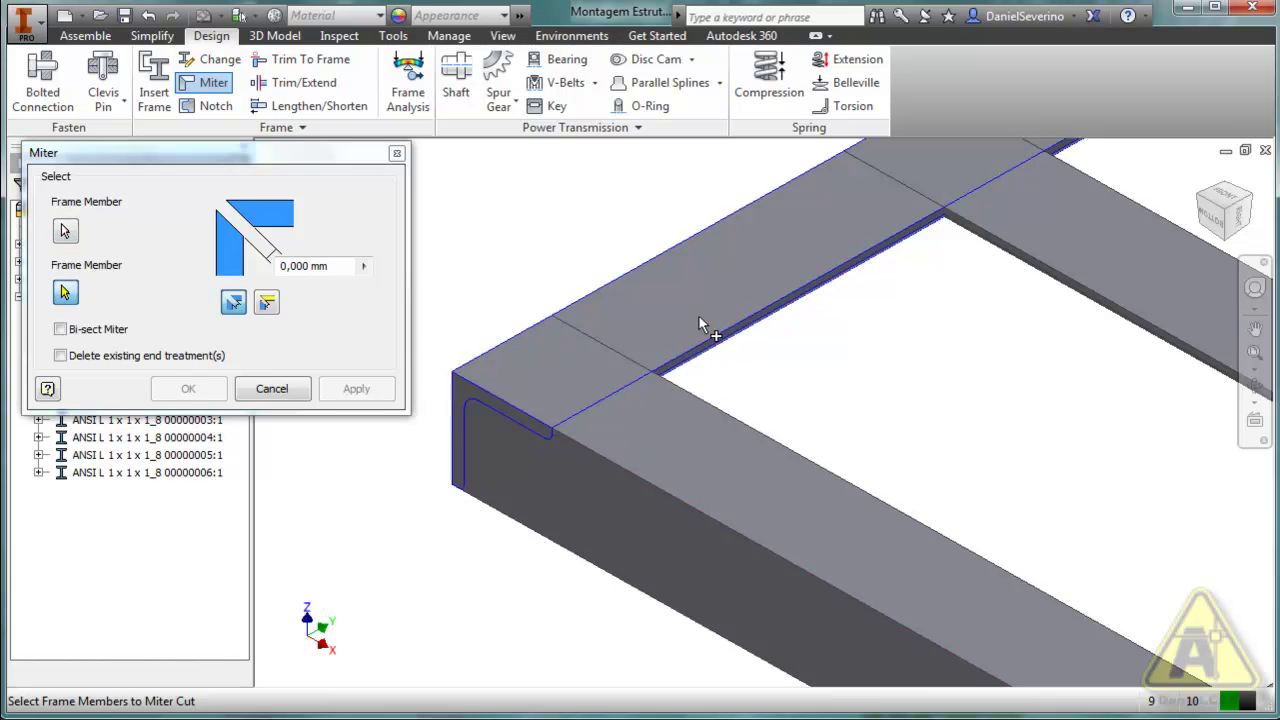
pyautogui.click(660, 426)
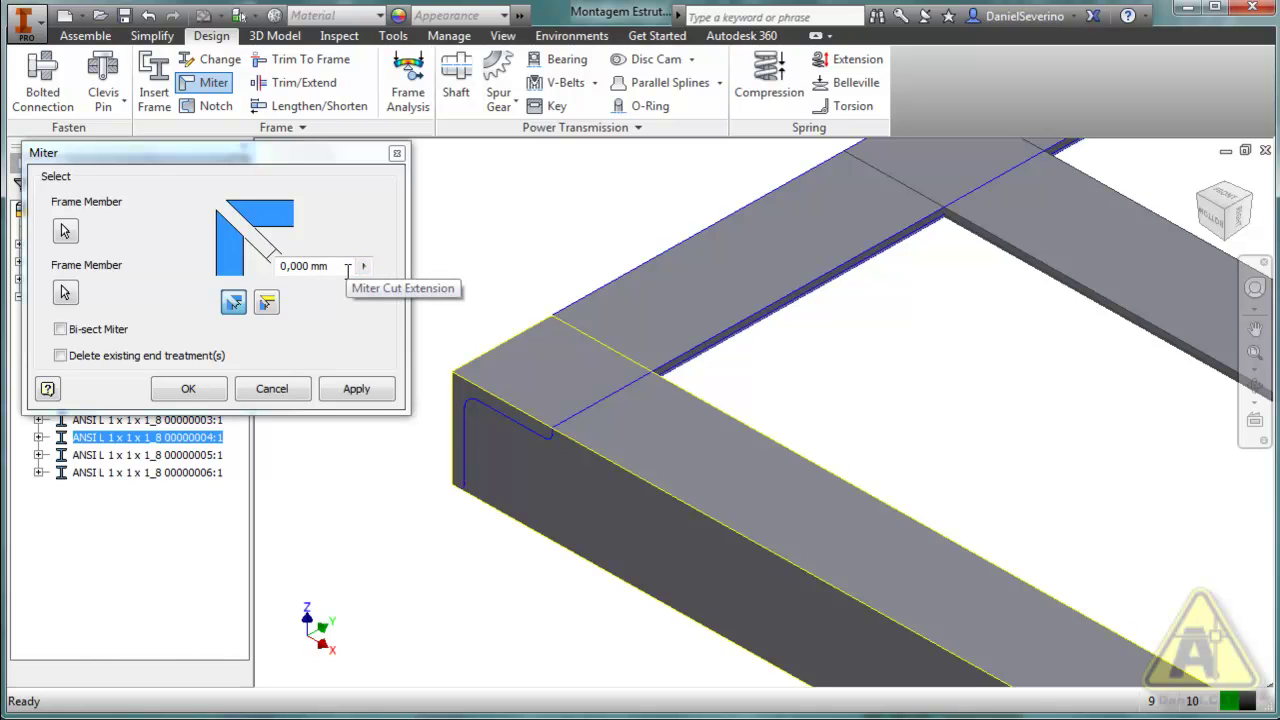
pyautogui.moveTo(347, 271); pyautogui.dragTo(269, 270)
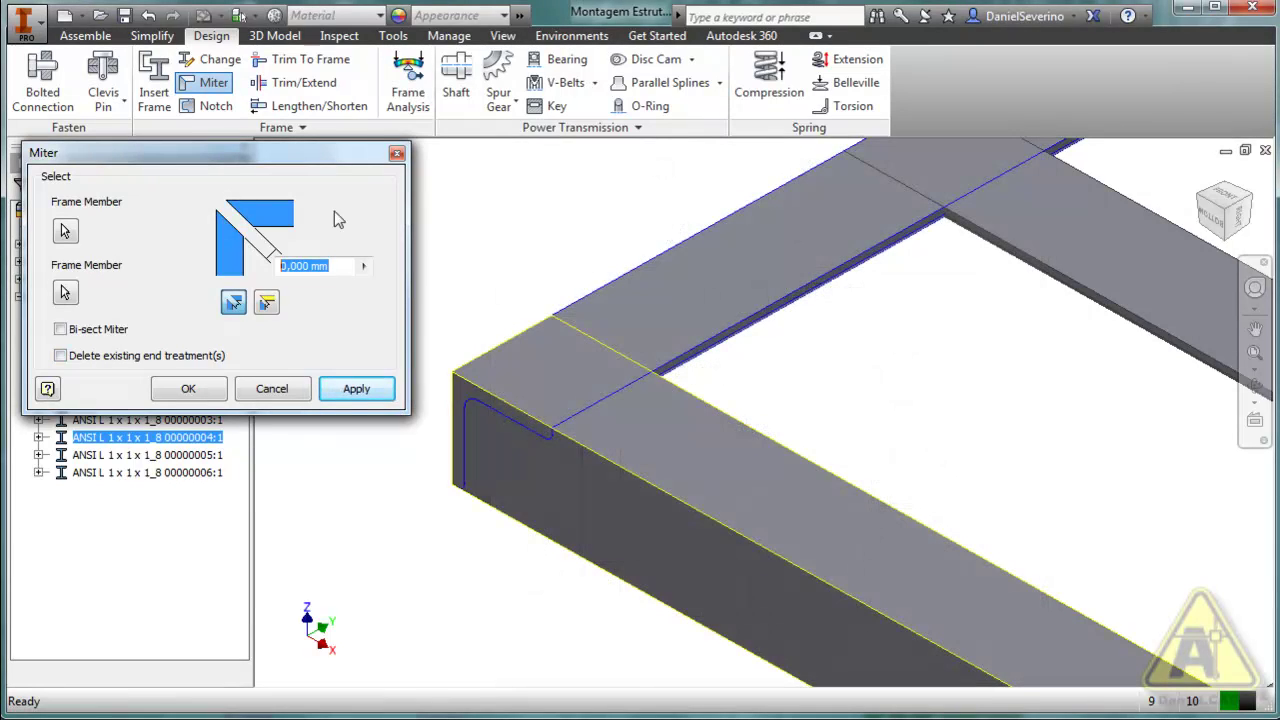
pyautogui.moveTo(305, 155); pyautogui.dragTo(318, 217)
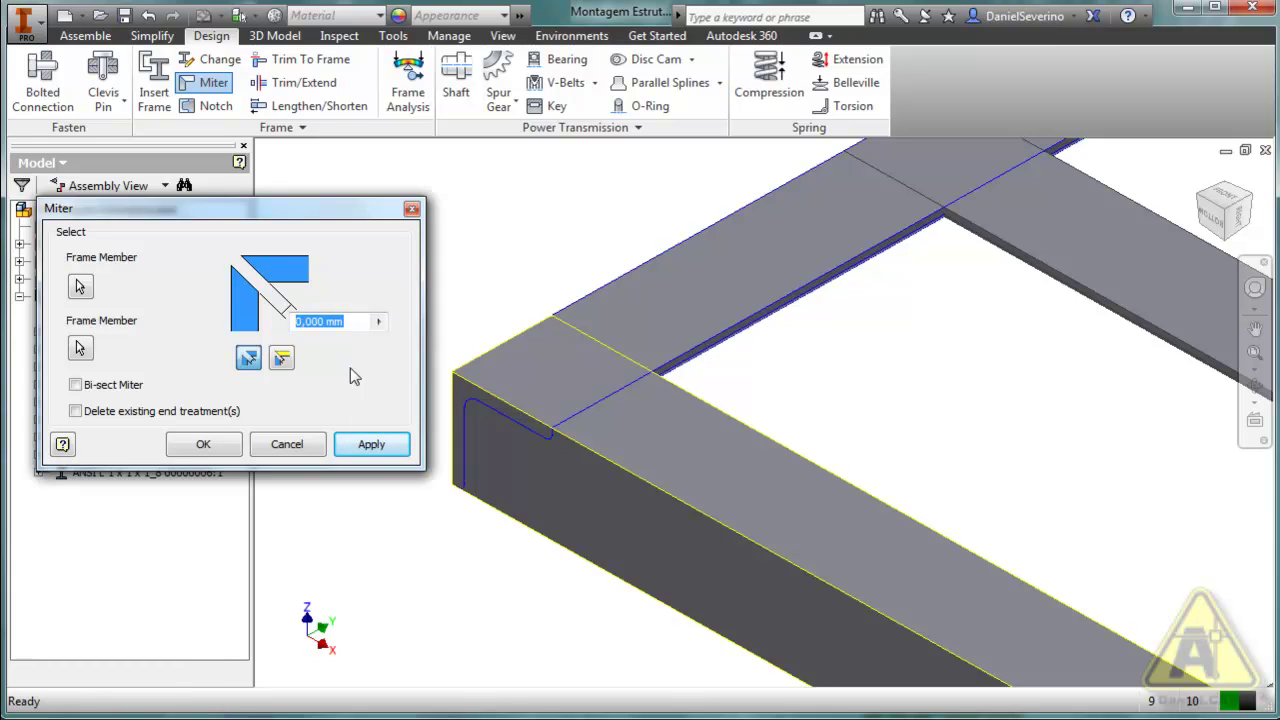
pyautogui.click(370, 445)
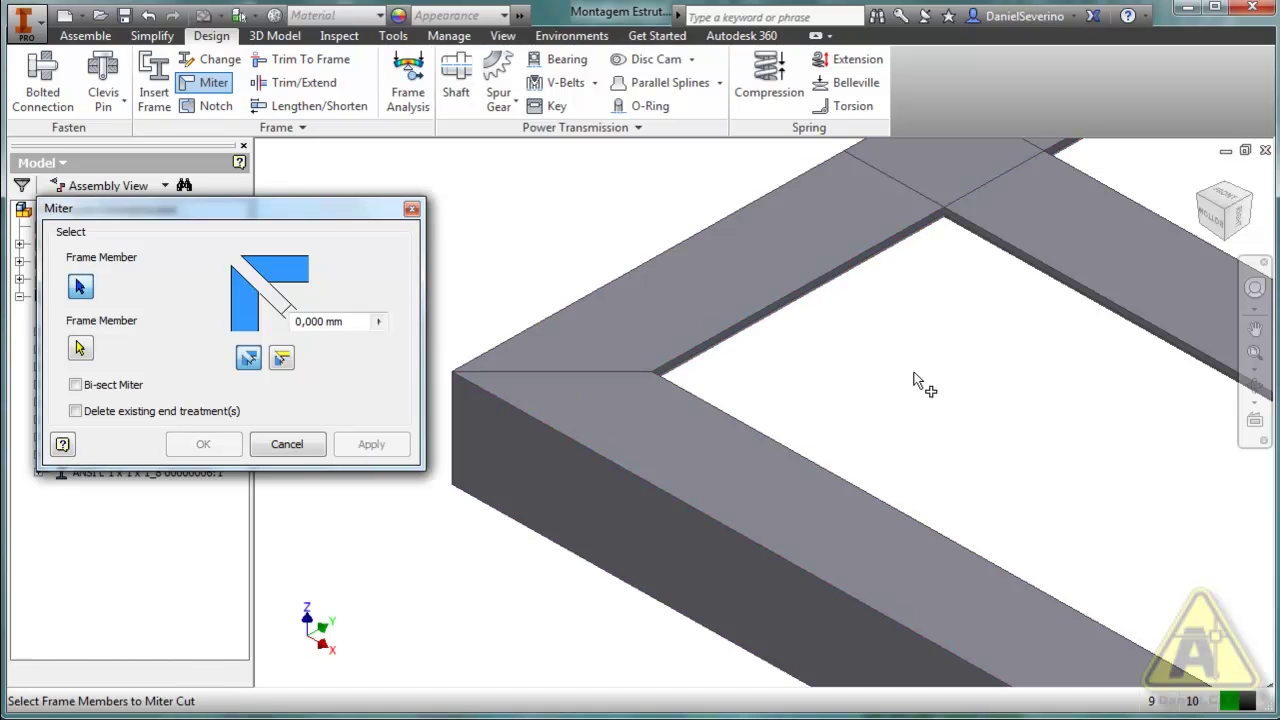
# Miter the corner between the first 250 mm member and the rear 400 mm member
pyautogui.scroll(-3, 656, 484)
pyautogui.click(816, 340)
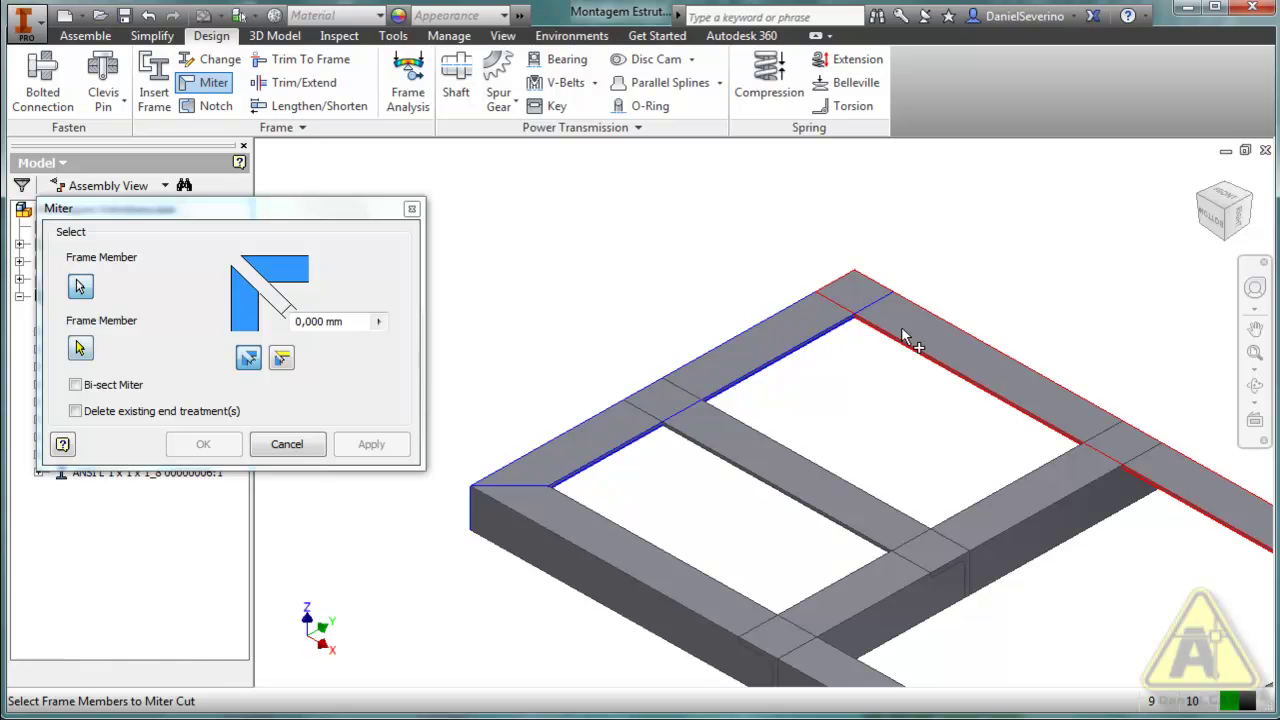
pyautogui.click(909, 337)
pyautogui.click(371, 444)
# Miter the corner between the rear 400 mm member and the opposite 250 mm member
pyautogui.moveTo(614, 457); pyautogui.dragTo(900, 429, button='middle')
pyautogui.click(1000, 425)
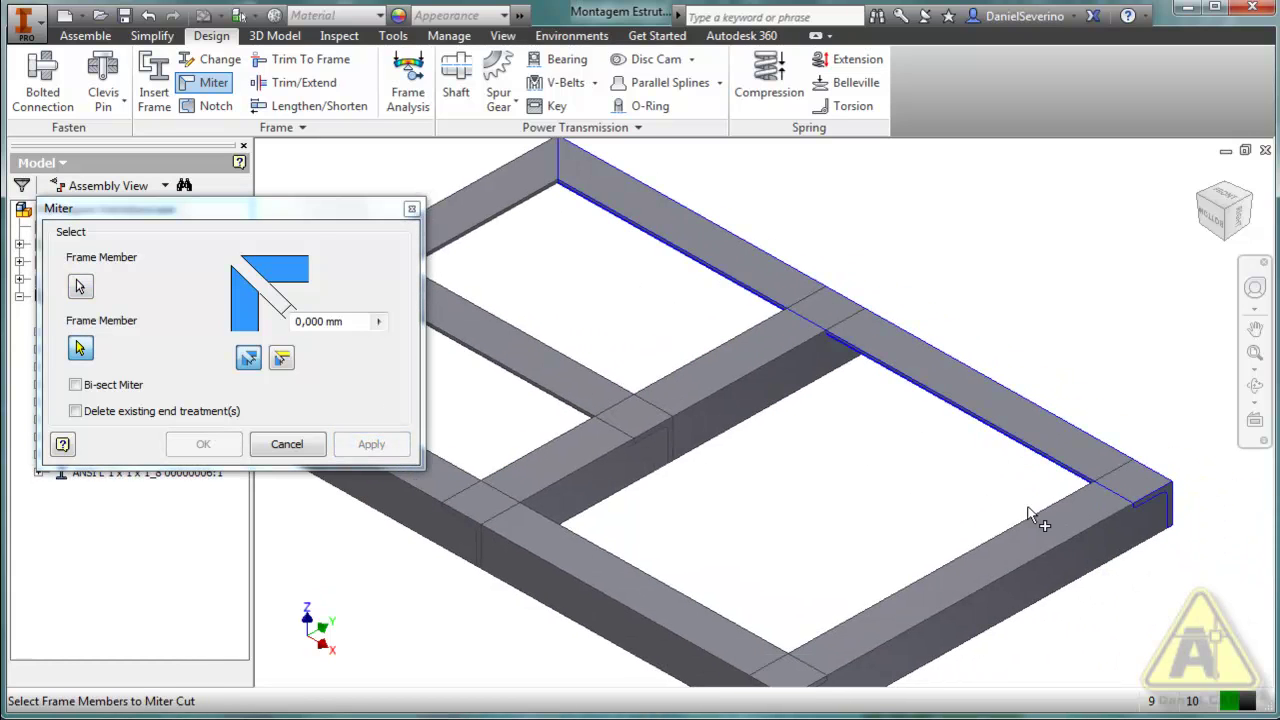
pyautogui.click(1034, 516)
pyautogui.click(371, 444)
# Miter the last outer corner, between the front 400 mm member and the second 250 mm member
pyautogui.moveTo(808, 530); pyautogui.dragTo(837, 428, button='middle')
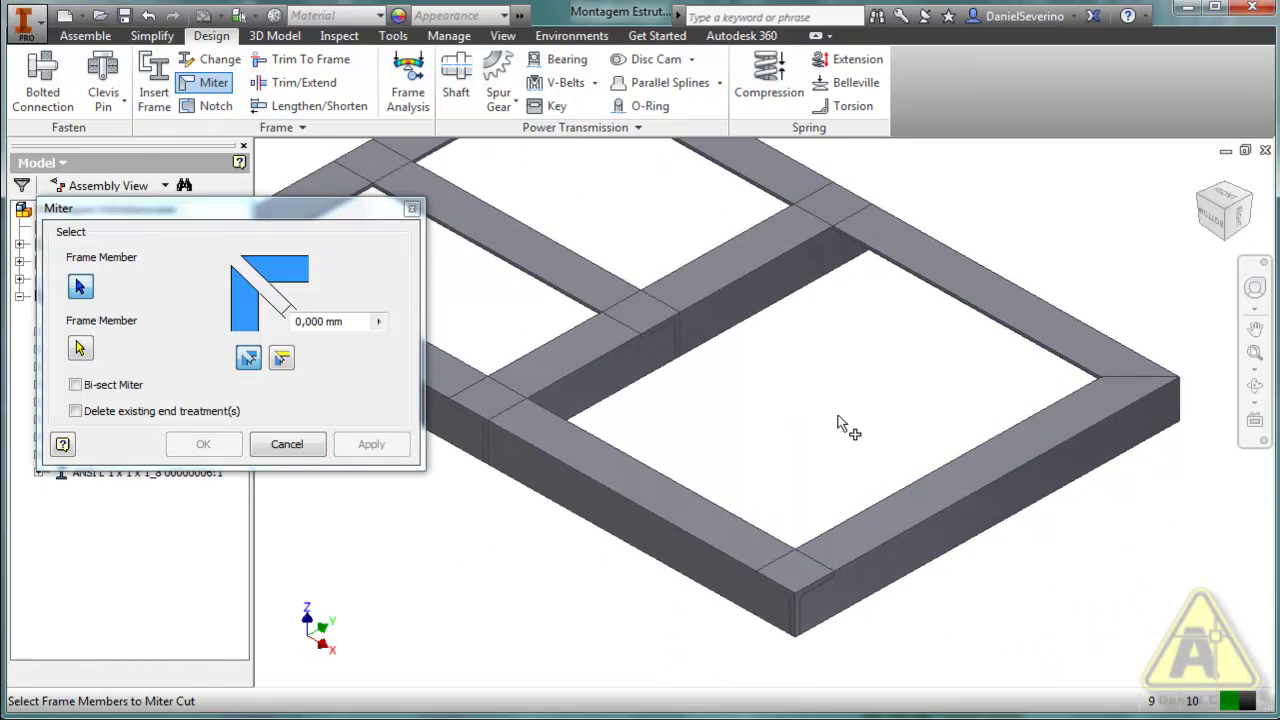
pyautogui.click(765, 558)
pyautogui.click(848, 560)
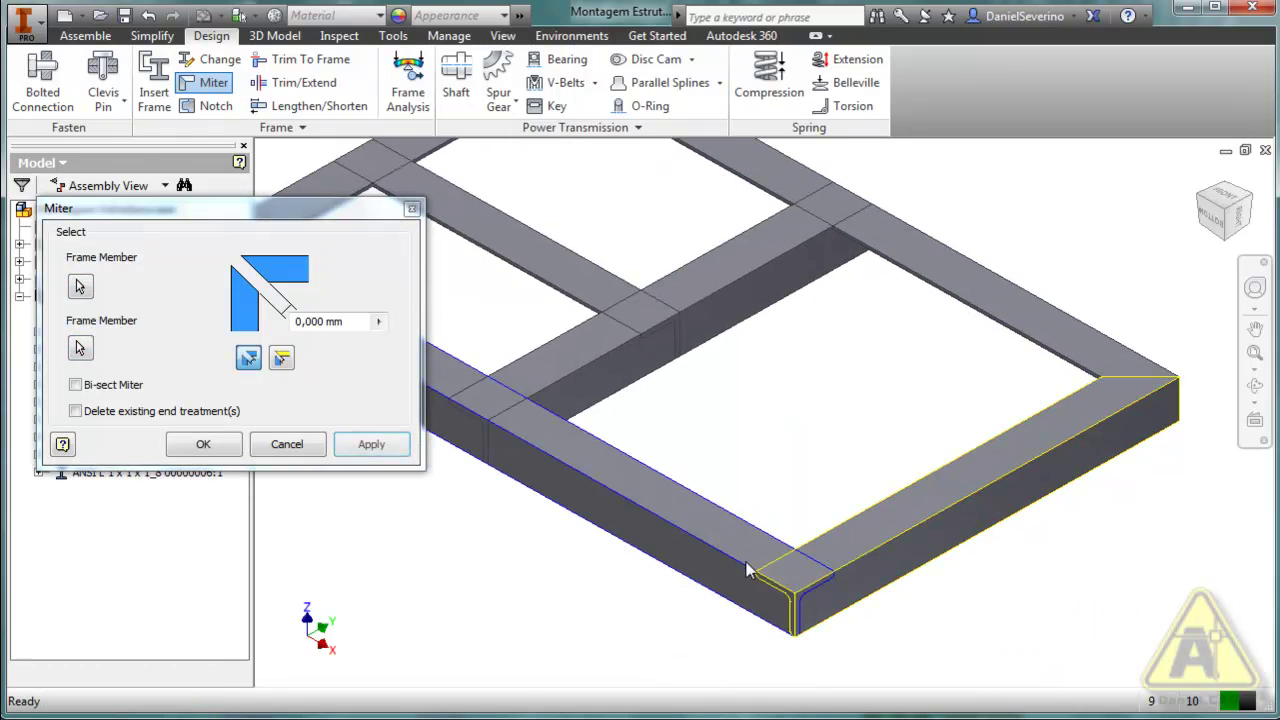
pyautogui.click(371, 444)
pyautogui.moveTo(861, 393); pyautogui.dragTo(926, 458, button='middle')
pyautogui.scroll(-3, 926, 458)
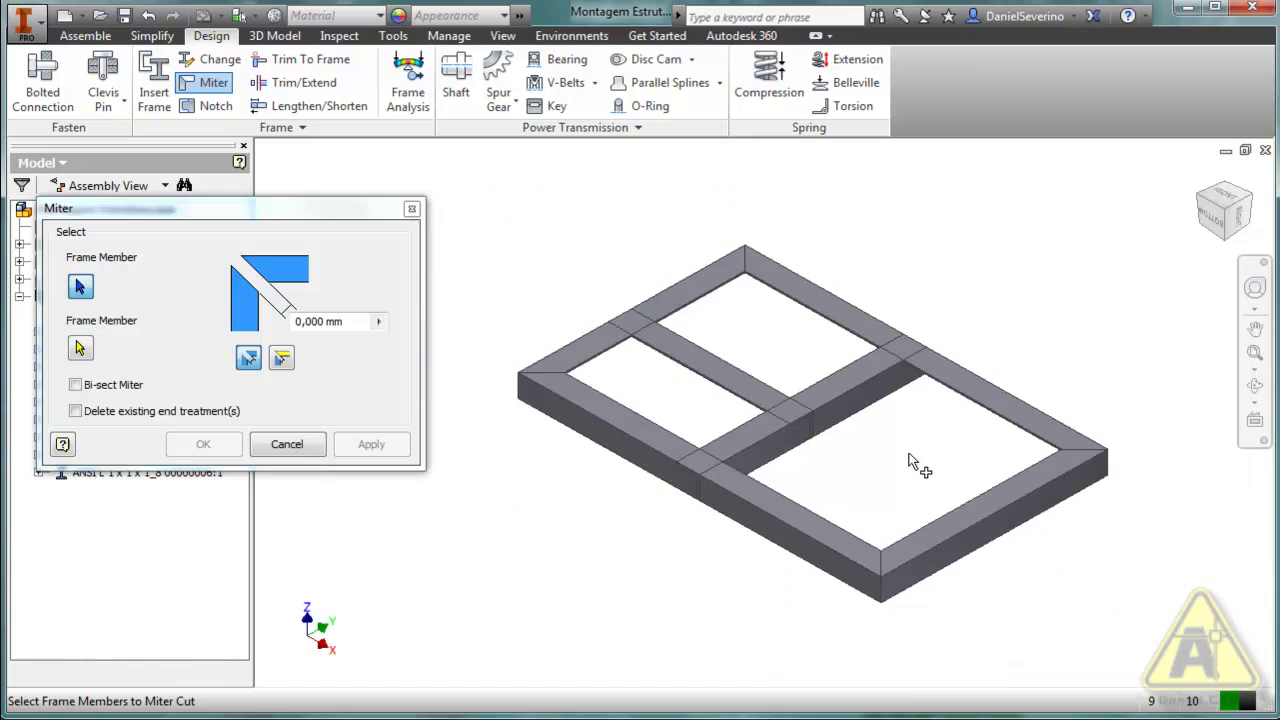
pyautogui.press('F4')
pyautogui.moveTo(759, 495)
pyautogui.mouseDown()
pyautogui.moveTo(766, 437)
pyautogui.moveTo(800, 363)
pyautogui.moveTo(766, 486)
pyautogui.mouseUp()
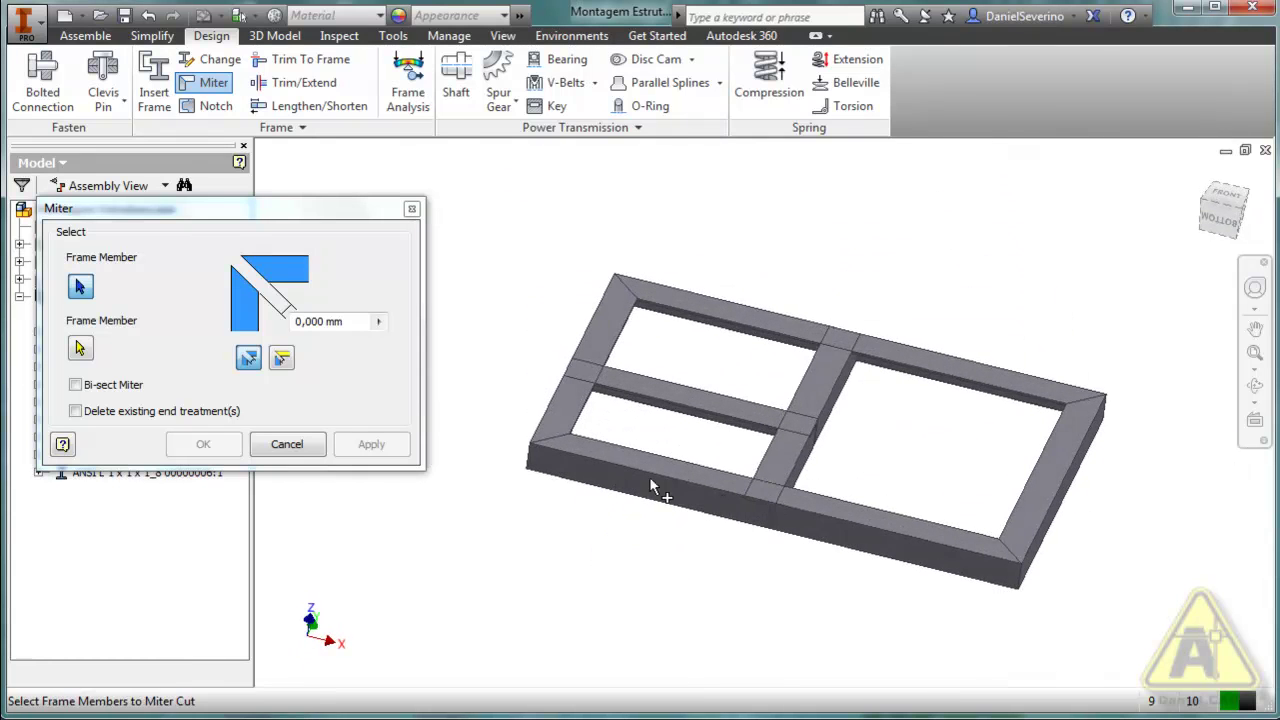
# Leave the Miter command and examine the mitered corners and the overlapping inner member joints from both faces of the frame
pyautogui.press('Escape')
pyautogui.press('F6')
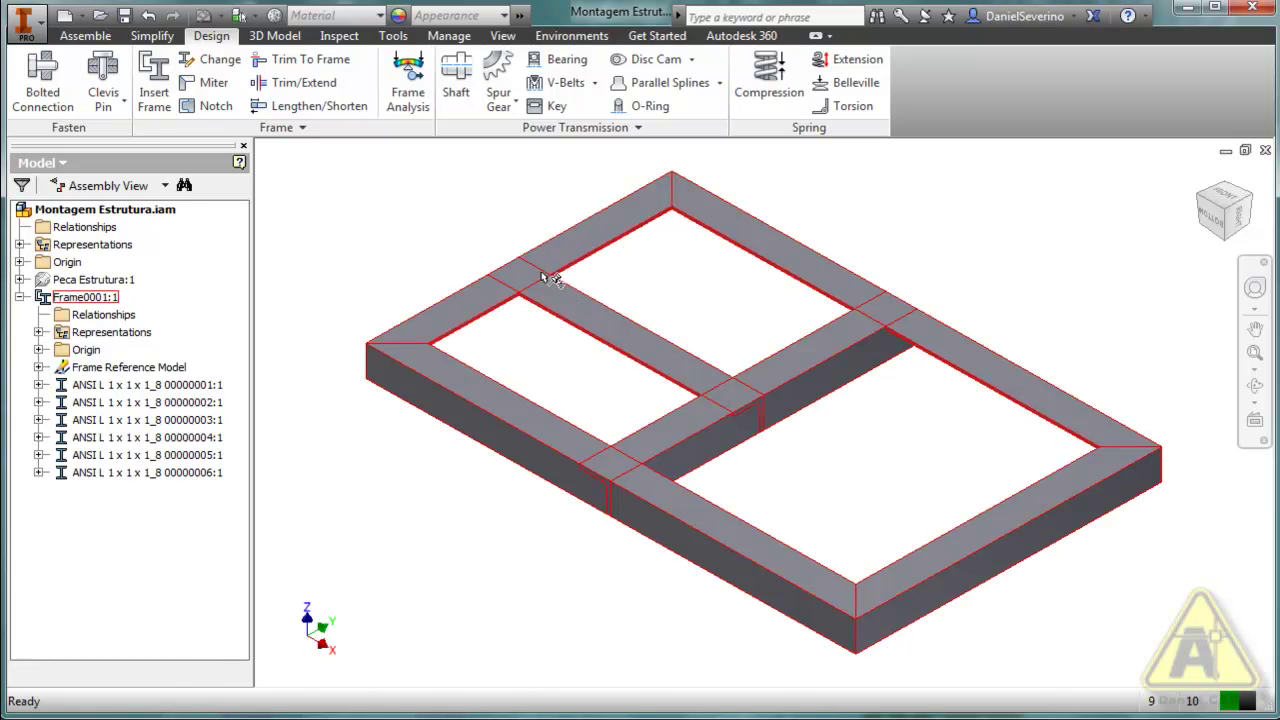
pyautogui.keyDown('shift'); pyautogui.moveTo(478, 568); pyautogui.dragTo(486, 486, button='middle'); pyautogui.keyUp('shift')
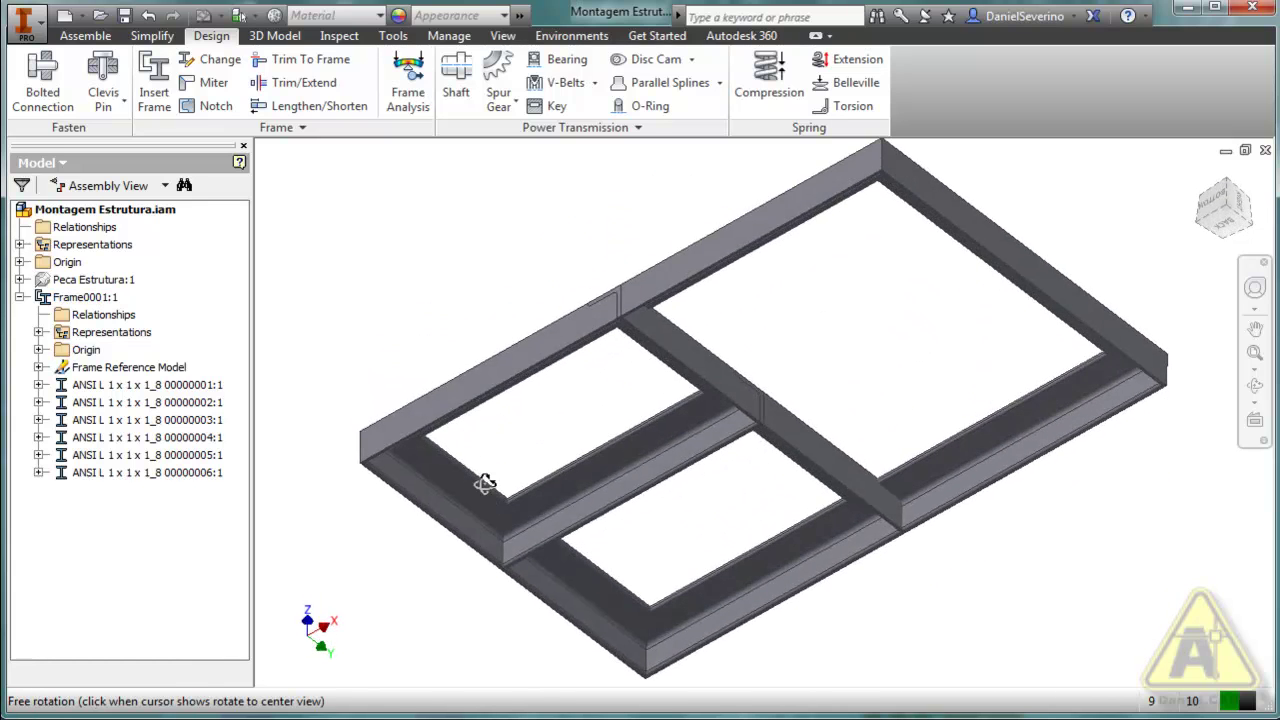
pyautogui.scroll(5, 500, 520)
pyautogui.scroll(-5, 514, 366)
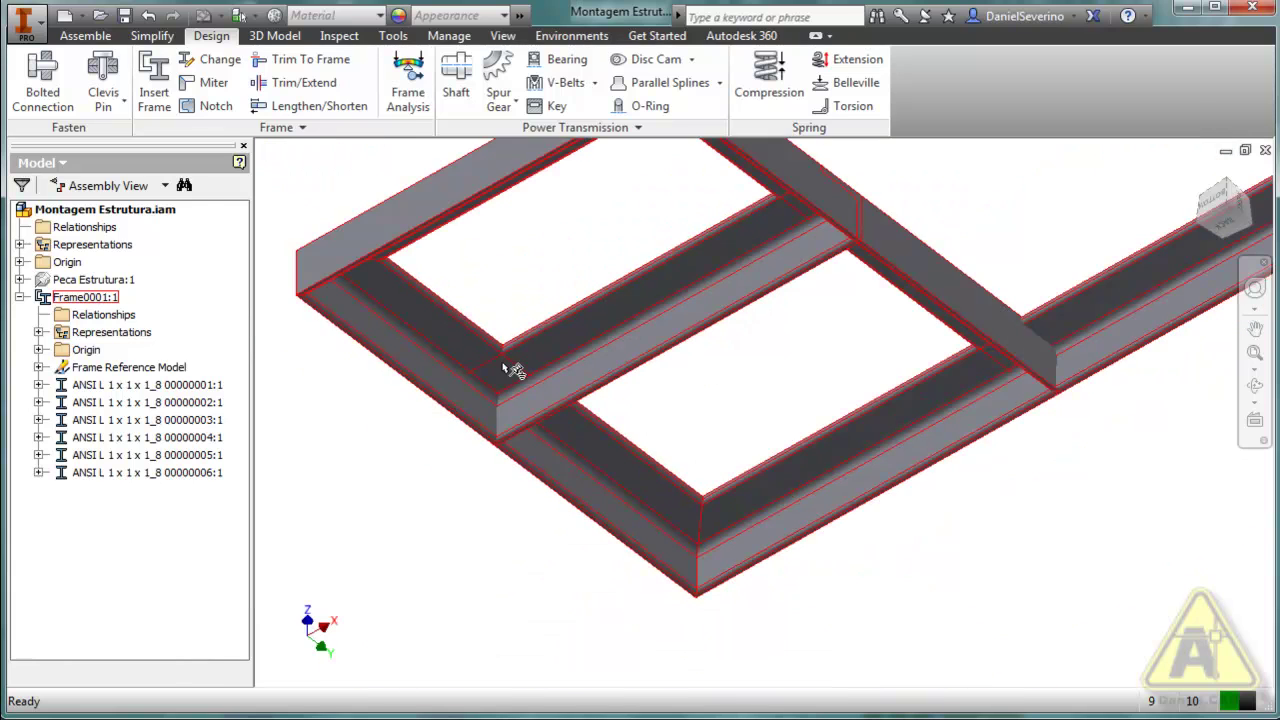
pyautogui.keyDown('shift'); pyautogui.moveTo(514, 269); pyautogui.dragTo(537, 364, button='middle'); pyautogui.keyUp('shift')
pyautogui.scroll(3, 537, 364)
pyautogui.scroll(-4, 537, 364)
pyautogui.keyDown('shift'); pyautogui.moveTo(566, 449); pyautogui.dragTo(491, 383, button='middle'); pyautogui.keyUp('shift')
pyautogui.scroll(3, 575, 414)
pyautogui.scroll(-3, 575, 414)
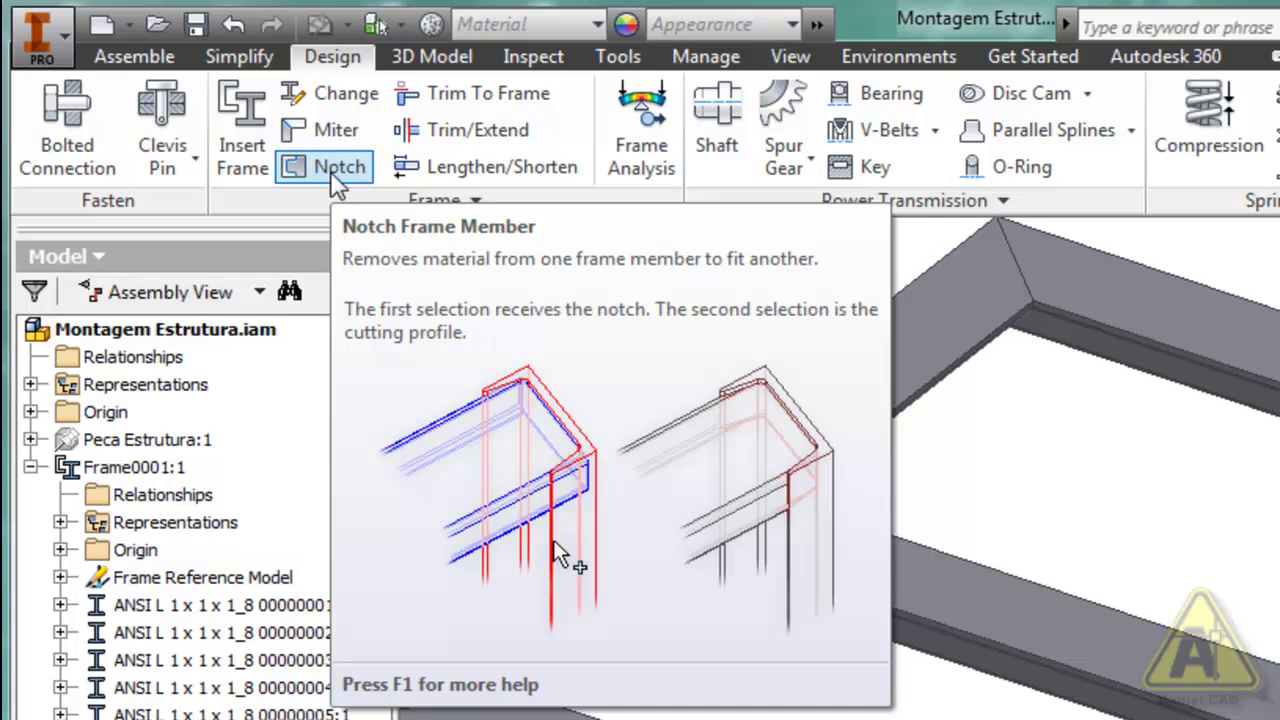
# Notch the short inner member's outer end against the adjoining 250 mm frame member
pyautogui.click(330, 168)
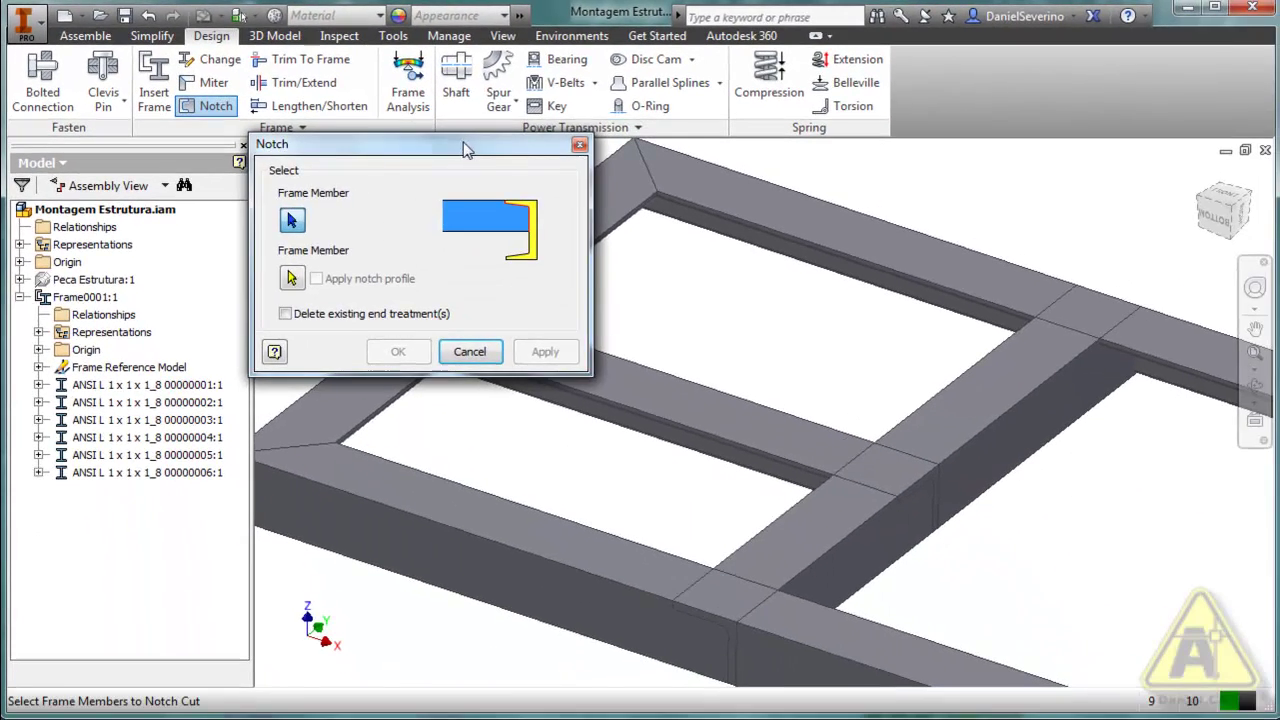
pyautogui.moveTo(465, 150); pyautogui.dragTo(222, 206)
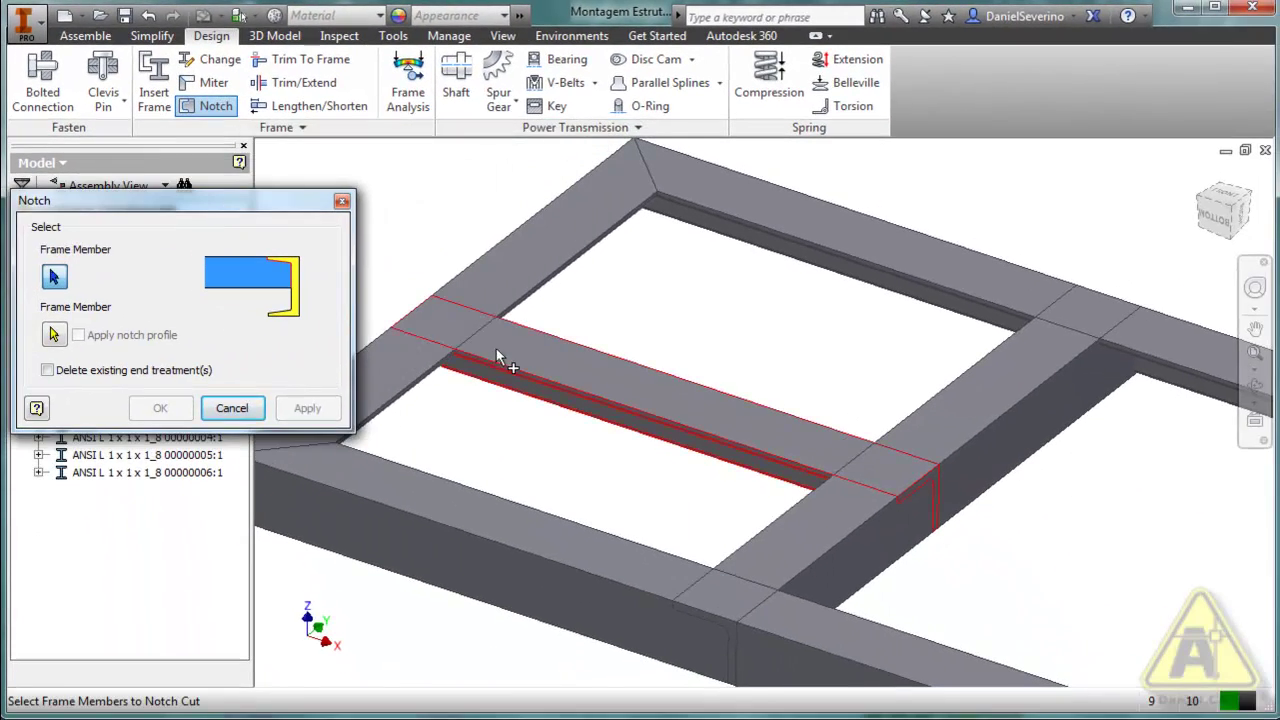
pyautogui.scroll(-4, 496, 348)
pyautogui.scroll(4, 549, 337)
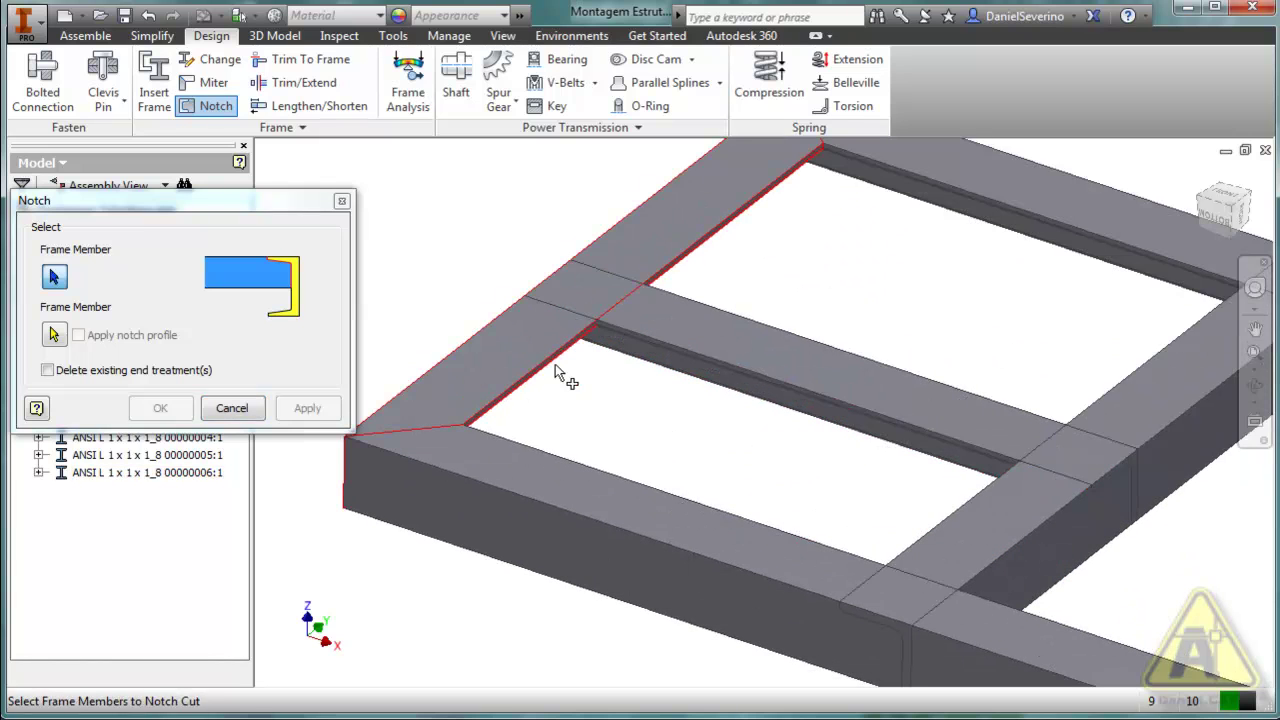
pyautogui.moveTo(493, 410); pyautogui.dragTo(575, 447, button='middle')
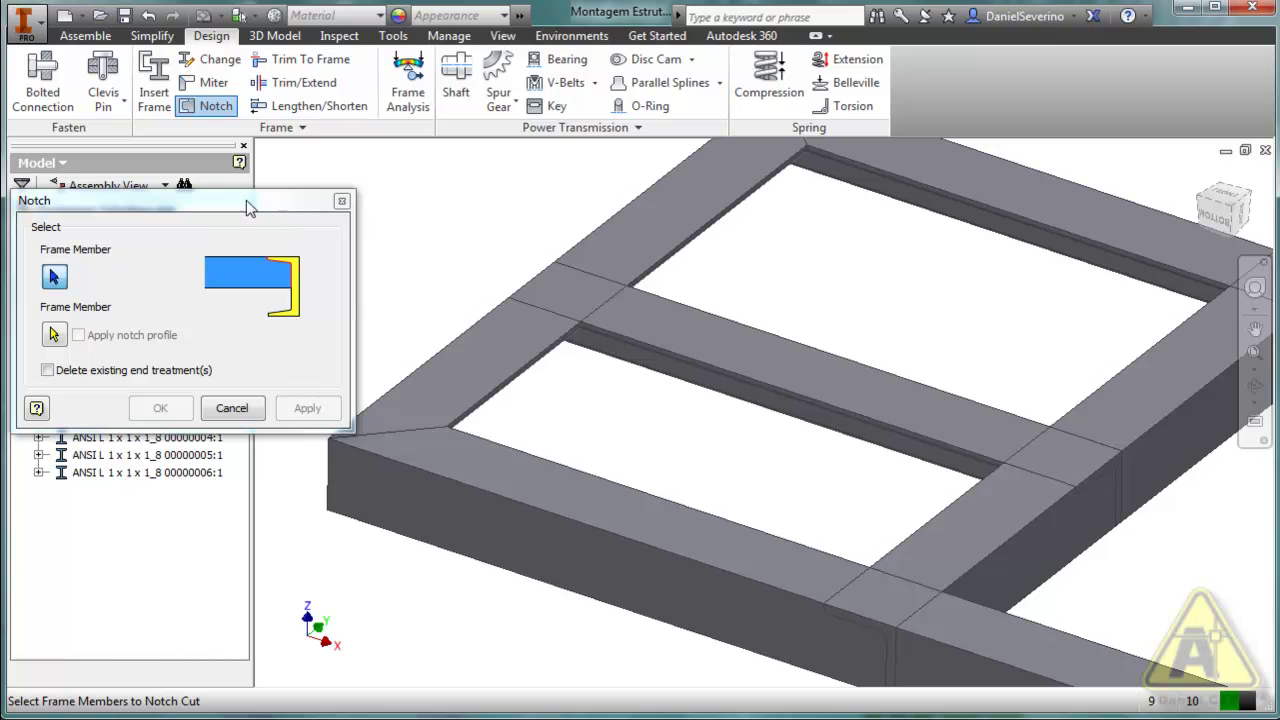
pyautogui.moveTo(300, 207); pyautogui.dragTo(383, 222)
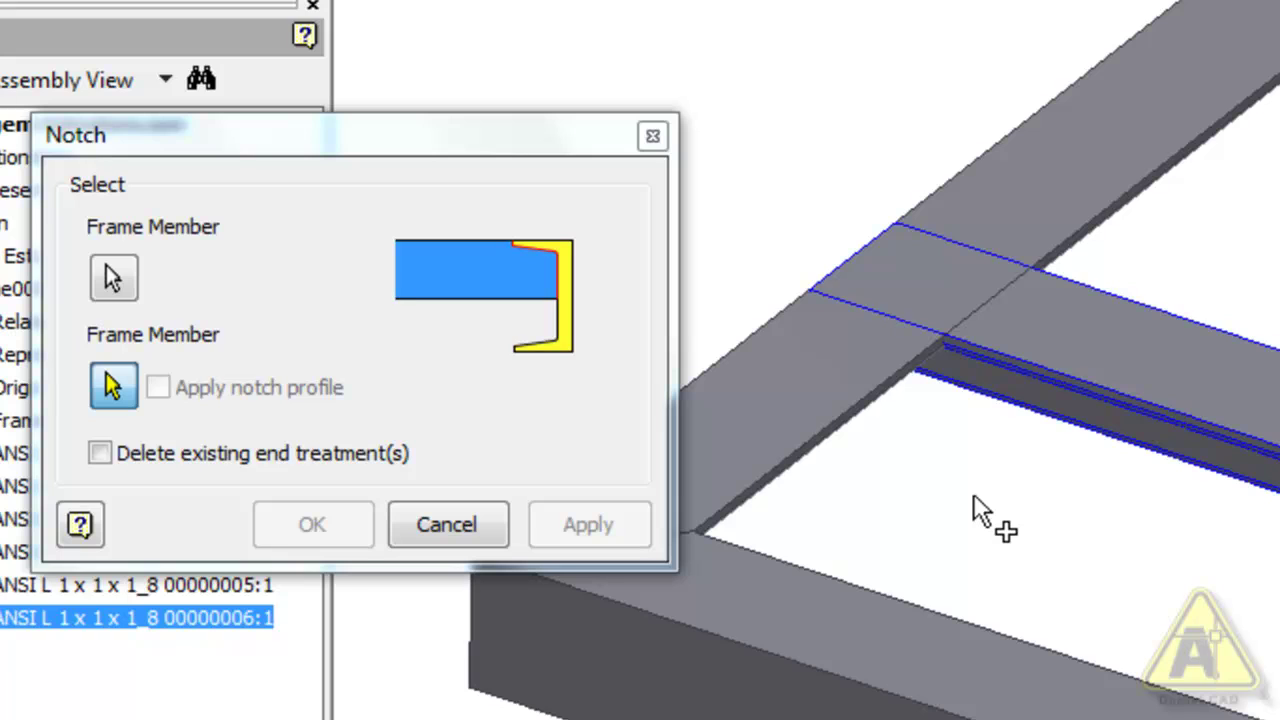
pyautogui.click(863, 408)
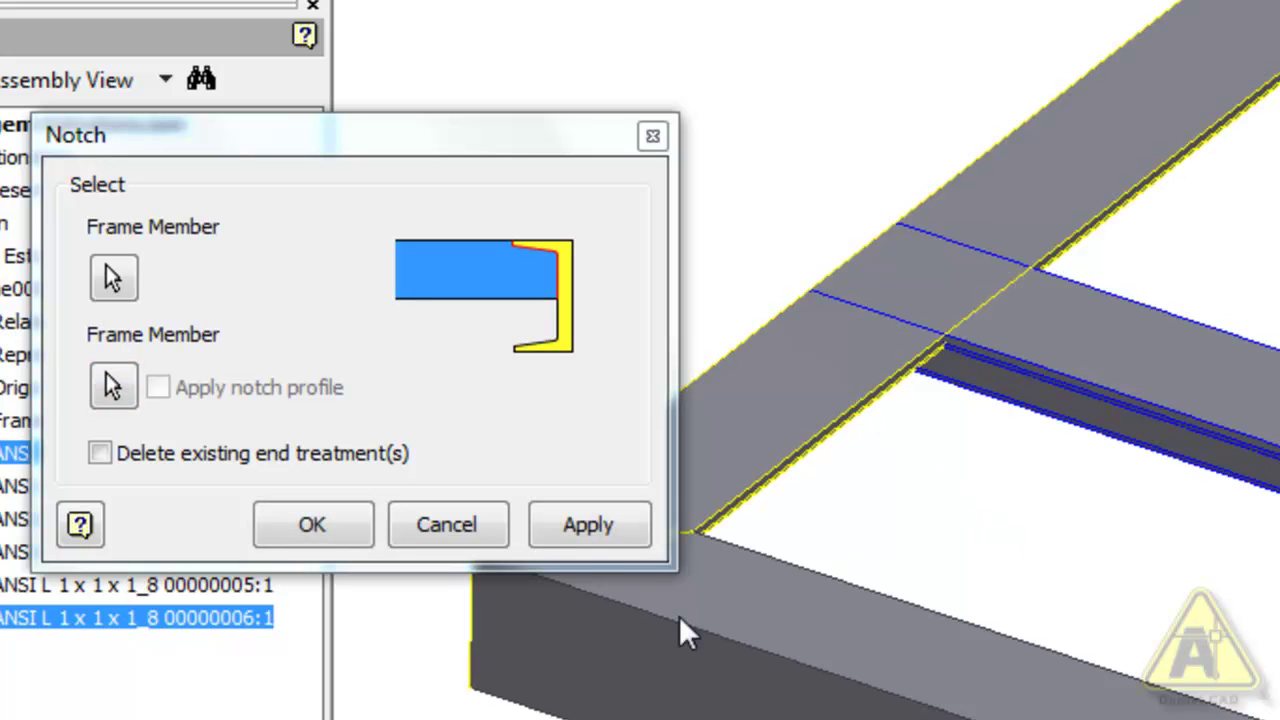
pyautogui.click(588, 524)
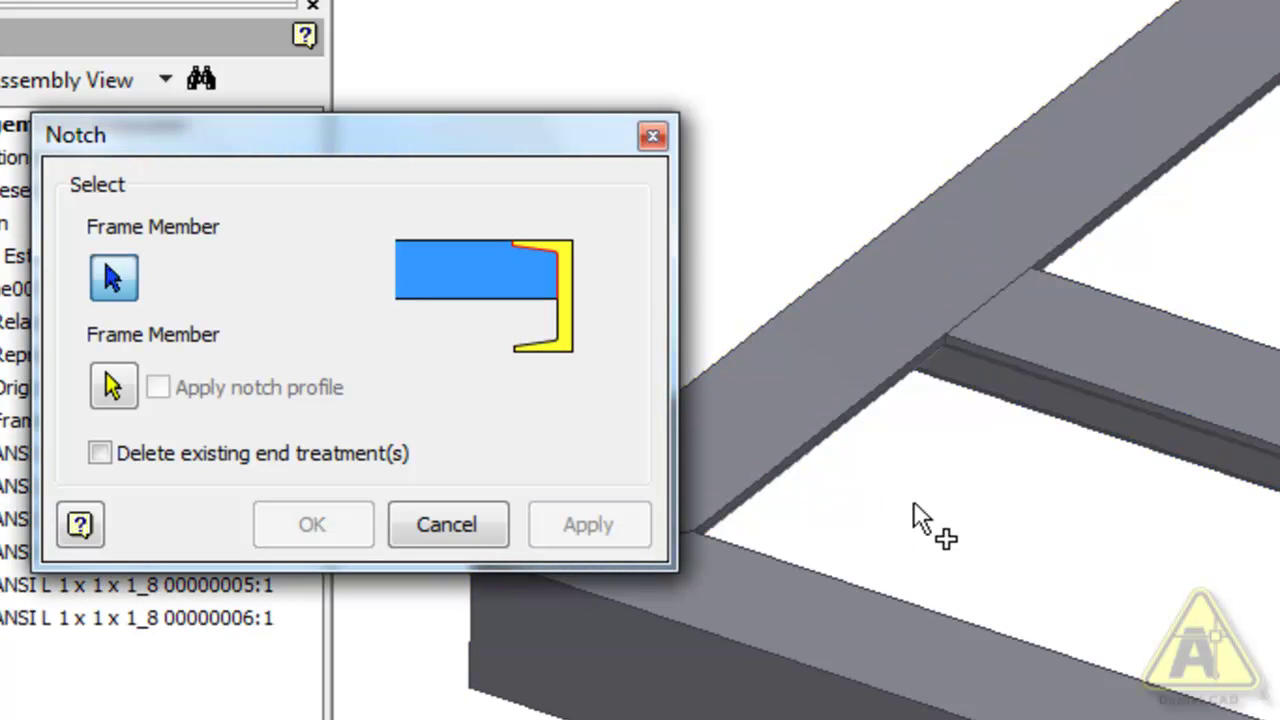
pyautogui.click(442, 521)
# Open the short inner member for in-place editing, examine the notch cut at its end, and return to the frame
pyautogui.keyDown('shift'); pyautogui.moveTo(898, 535); pyautogui.dragTo(929, 418, button='middle'); pyautogui.keyUp('shift')
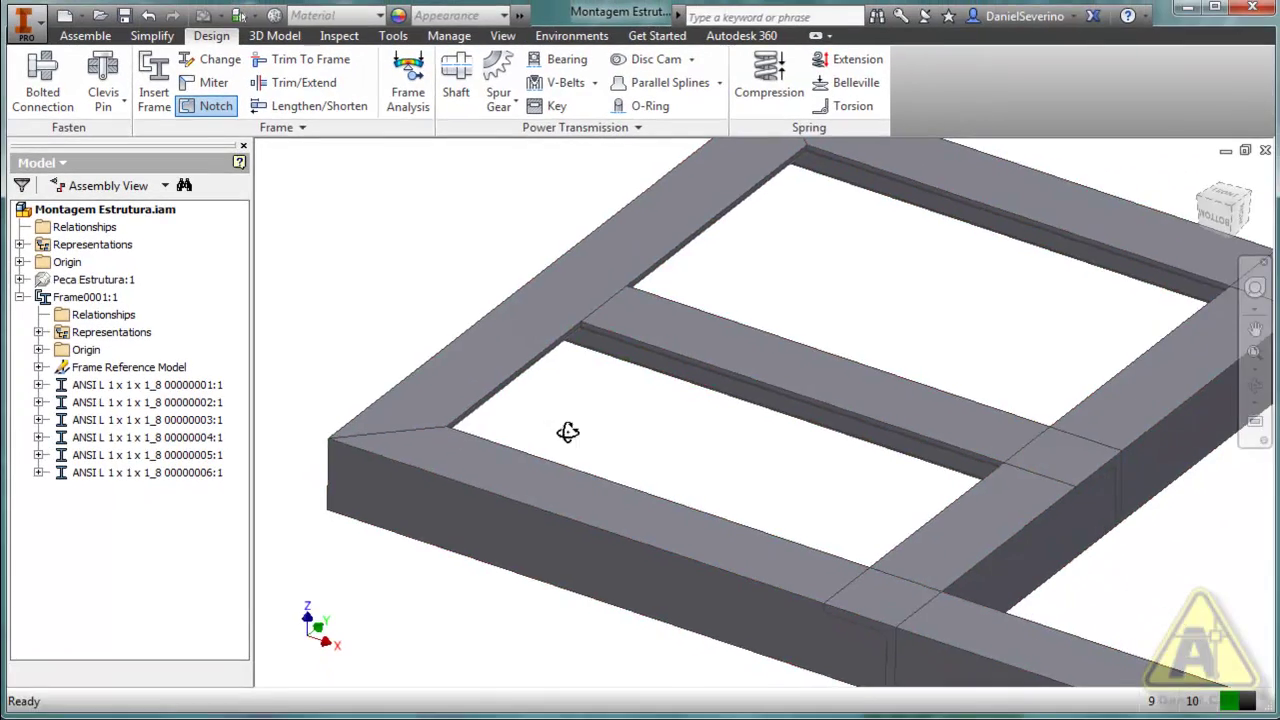
pyautogui.scroll(5, 571, 603)
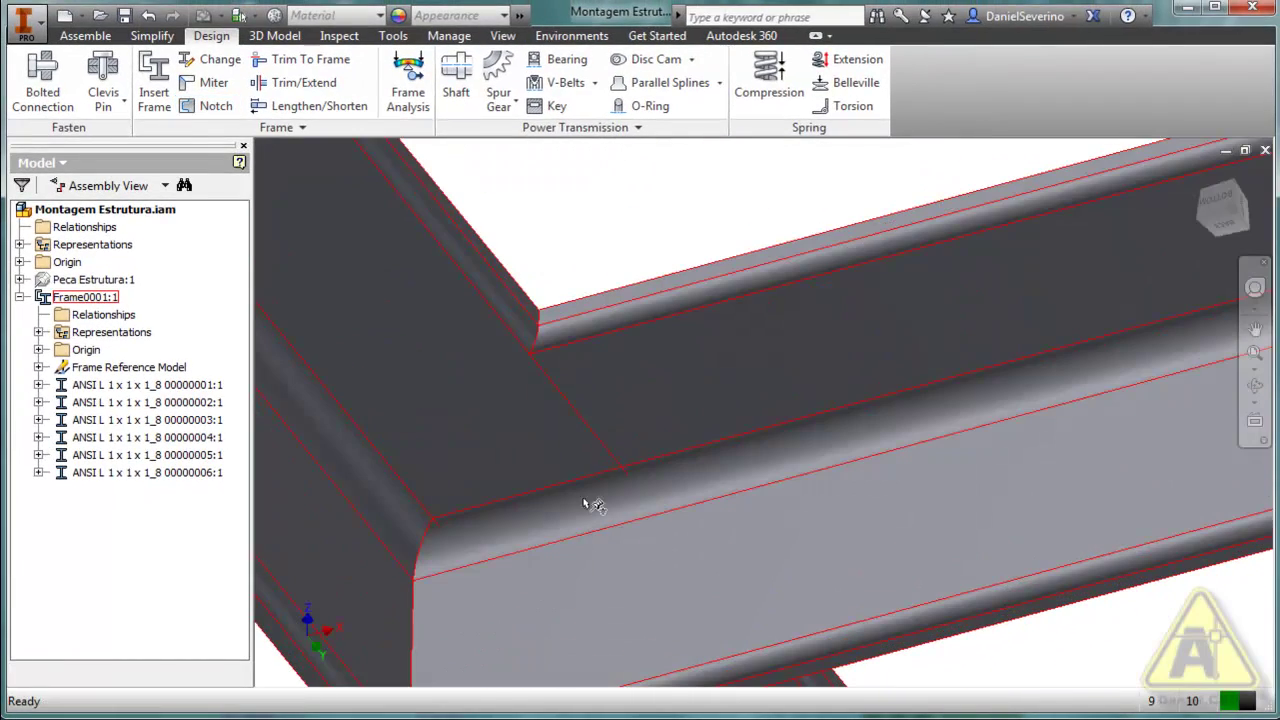
pyautogui.scroll(-5, 631, 490)
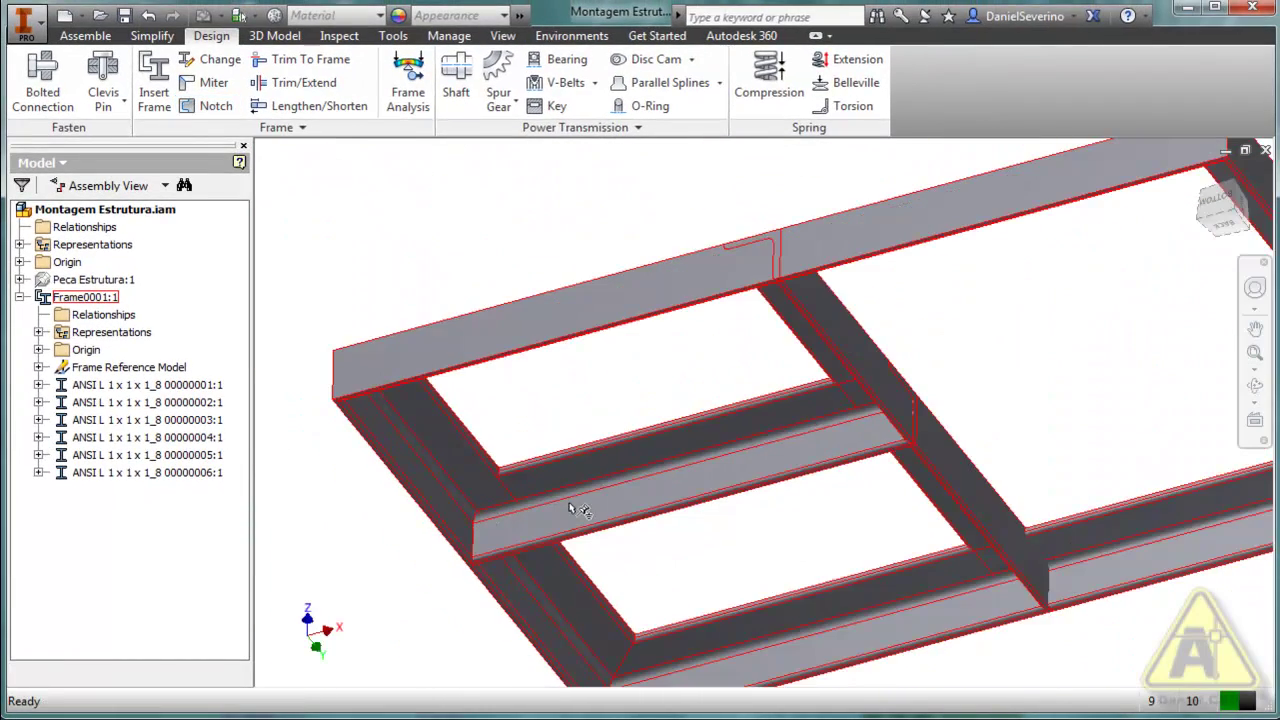
pyautogui.doubleClick(634, 487)
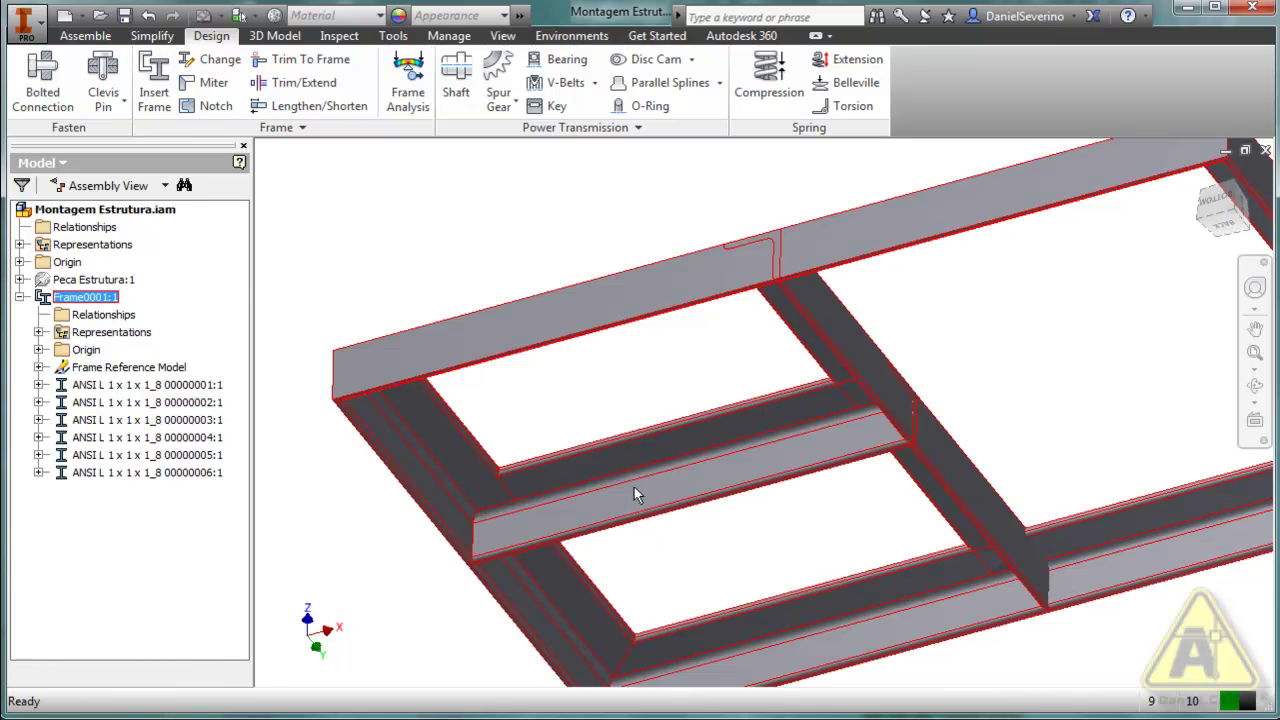
pyautogui.click(608, 460)
pyautogui.doubleClick(610, 460)
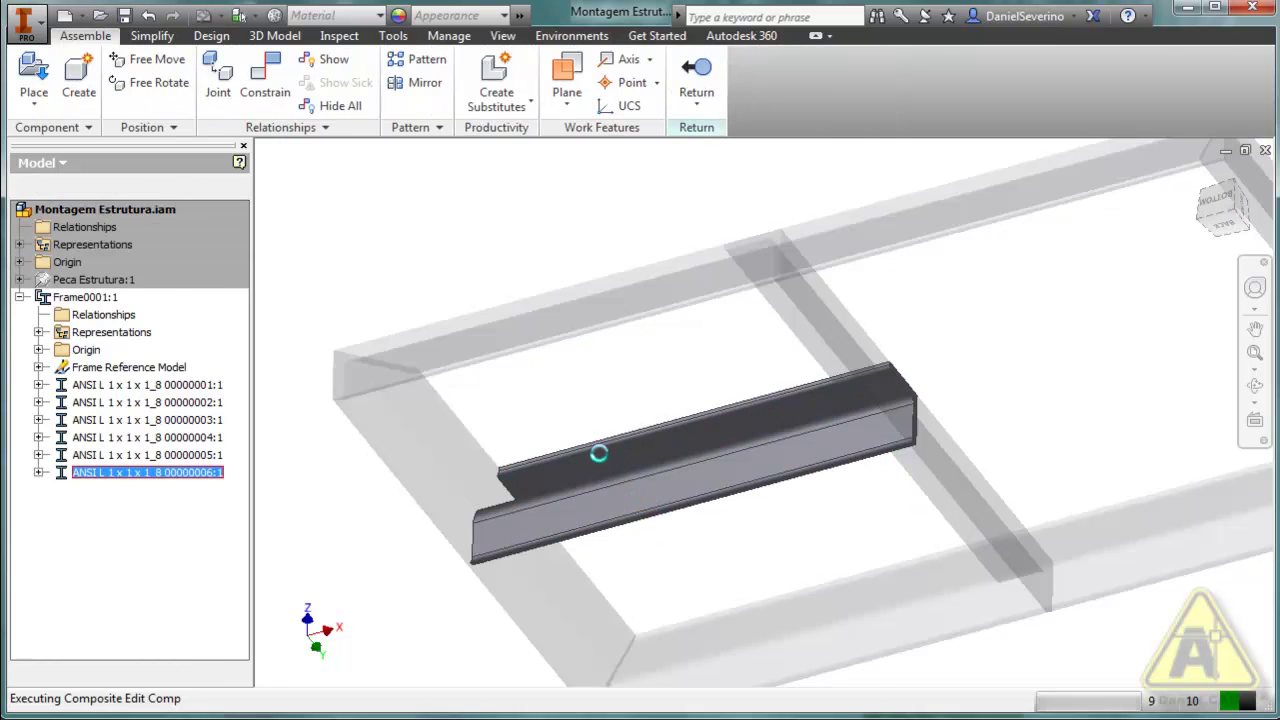
pyautogui.keyDown('shift'); pyautogui.moveTo(543, 449); pyautogui.dragTo(747, 552, button='middle'); pyautogui.keyUp('shift')
pyautogui.scroll(4, 571, 565)
pyautogui.scroll(3, 571, 565)
pyautogui.scroll(-3, 747, 552)
pyautogui.scroll(3, 747, 552)
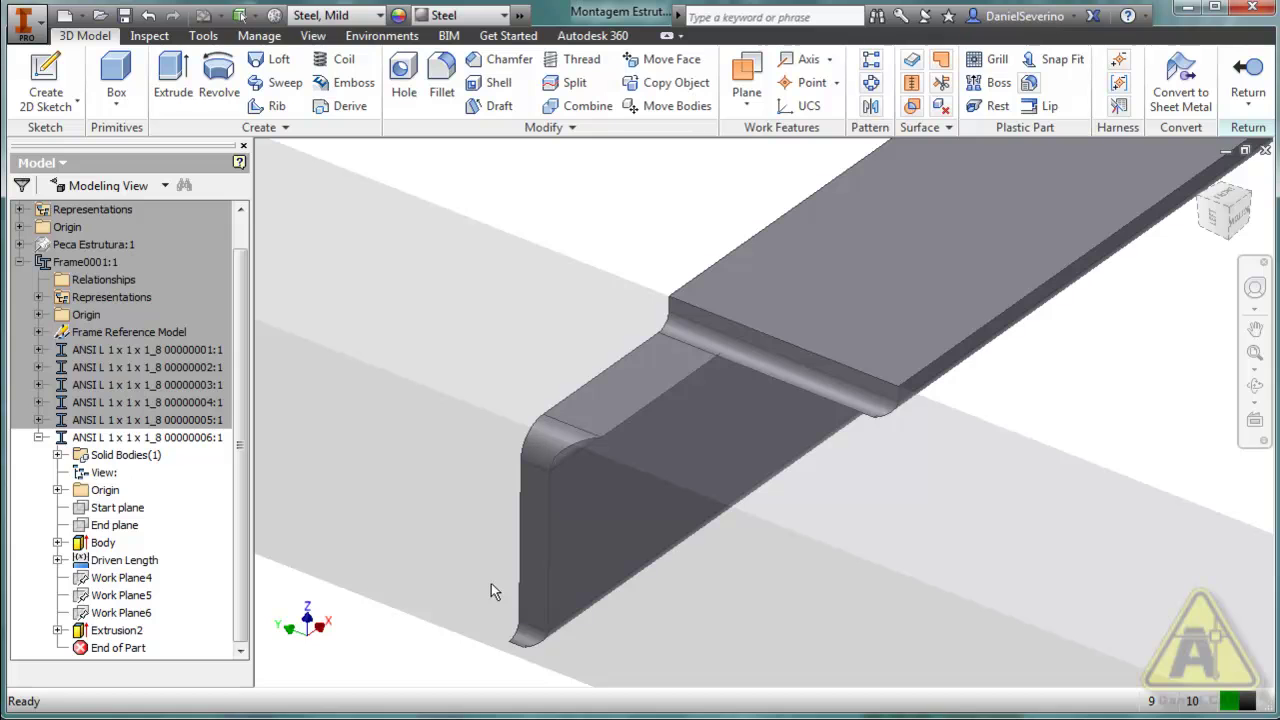
pyautogui.scroll(-5, 560, 450)
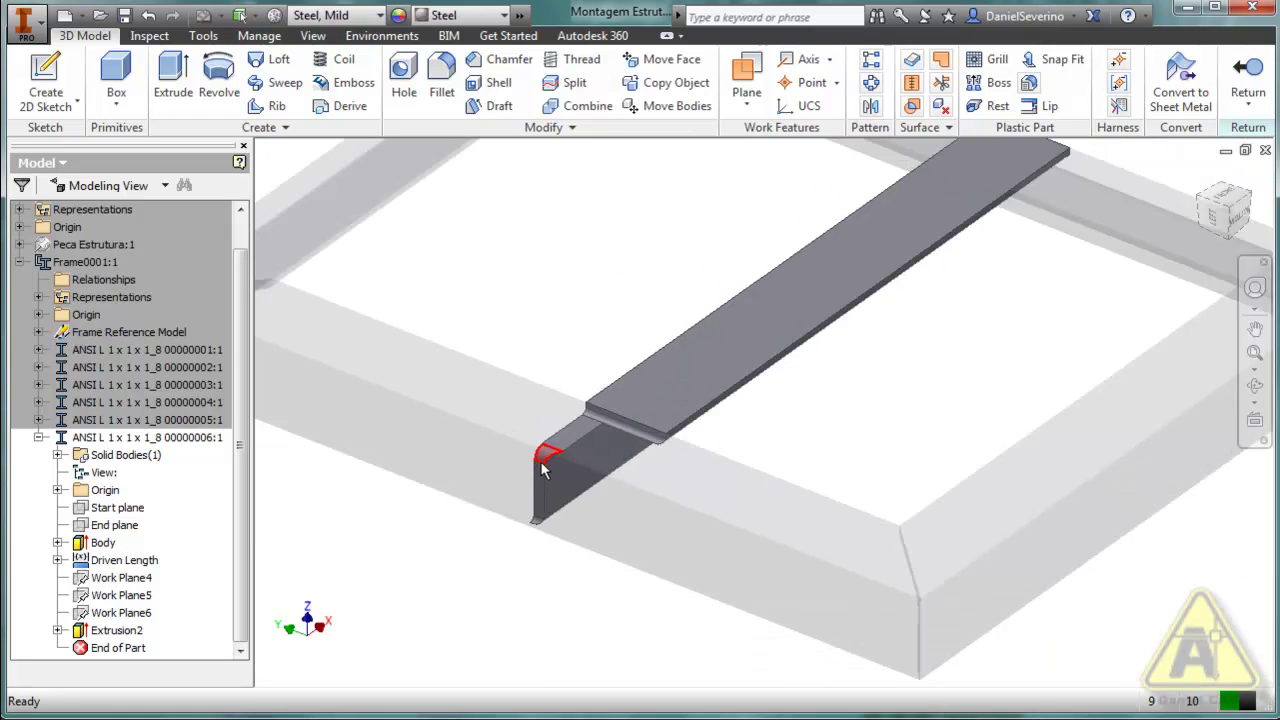
pyautogui.click(1248, 76)
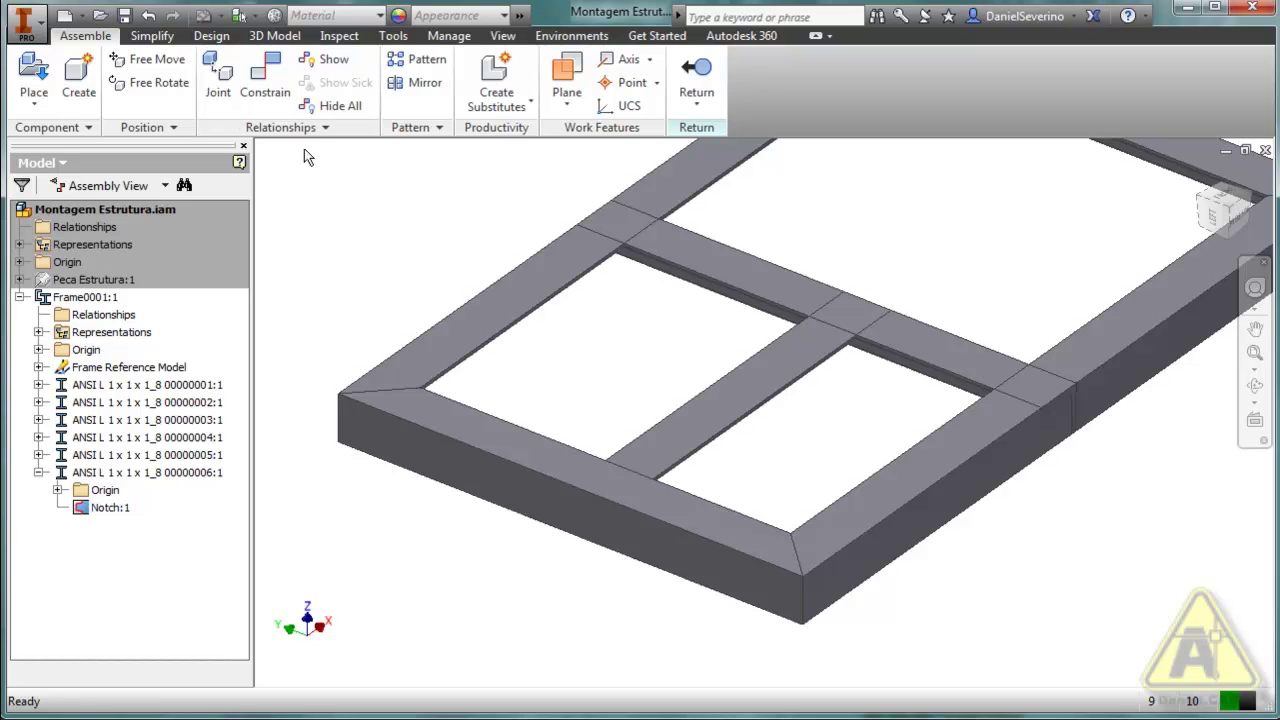
# Notch the short inner member's other end against the middle cross member
pyautogui.click(211, 35)
pyautogui.click(214, 105)
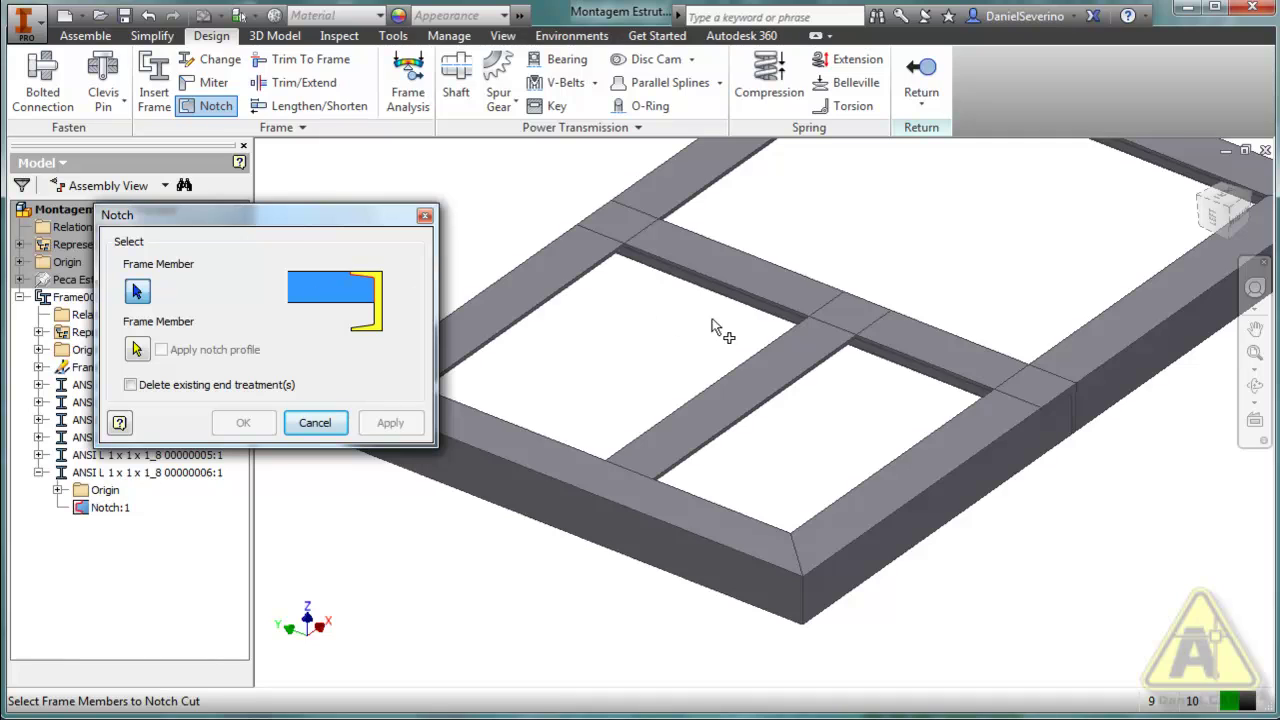
pyautogui.click(771, 357)
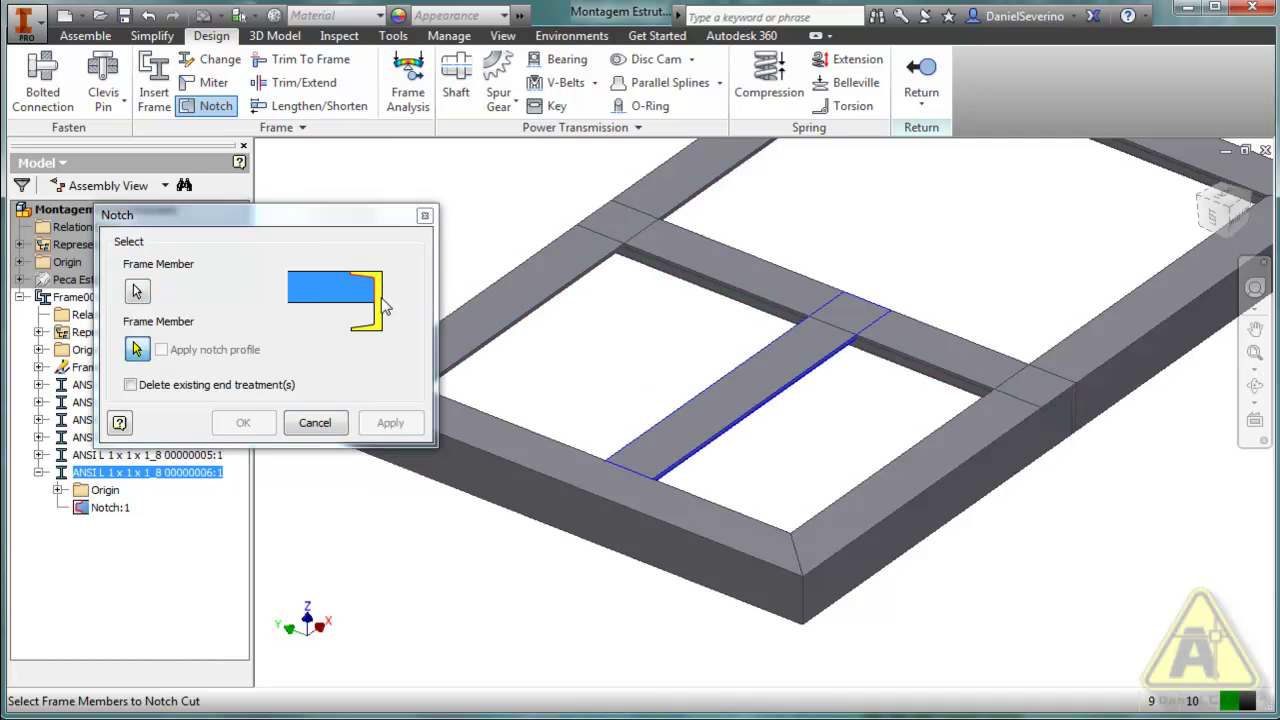
pyautogui.click(784, 289)
pyautogui.click(400, 423)
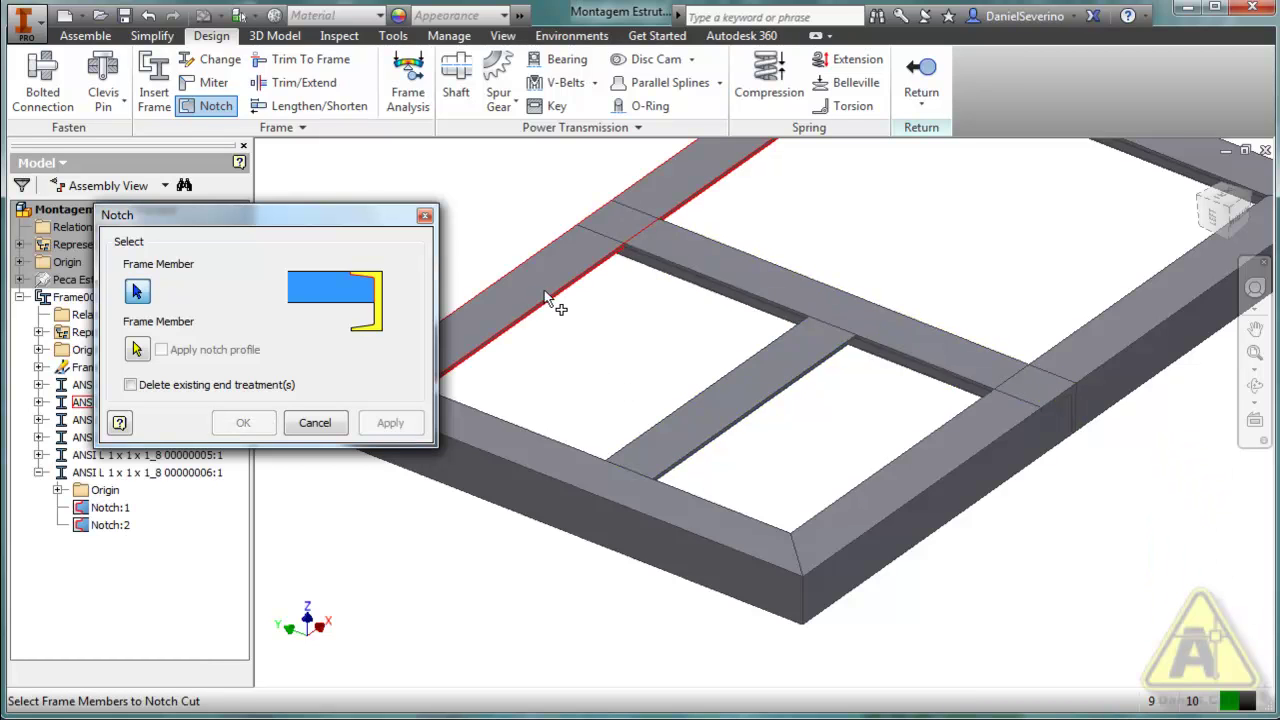
# Notch both ends of the middle cross member against the two 400 mm outer members
pyautogui.click(680, 275)
pyautogui.click(588, 282)
pyautogui.click(913, 358)
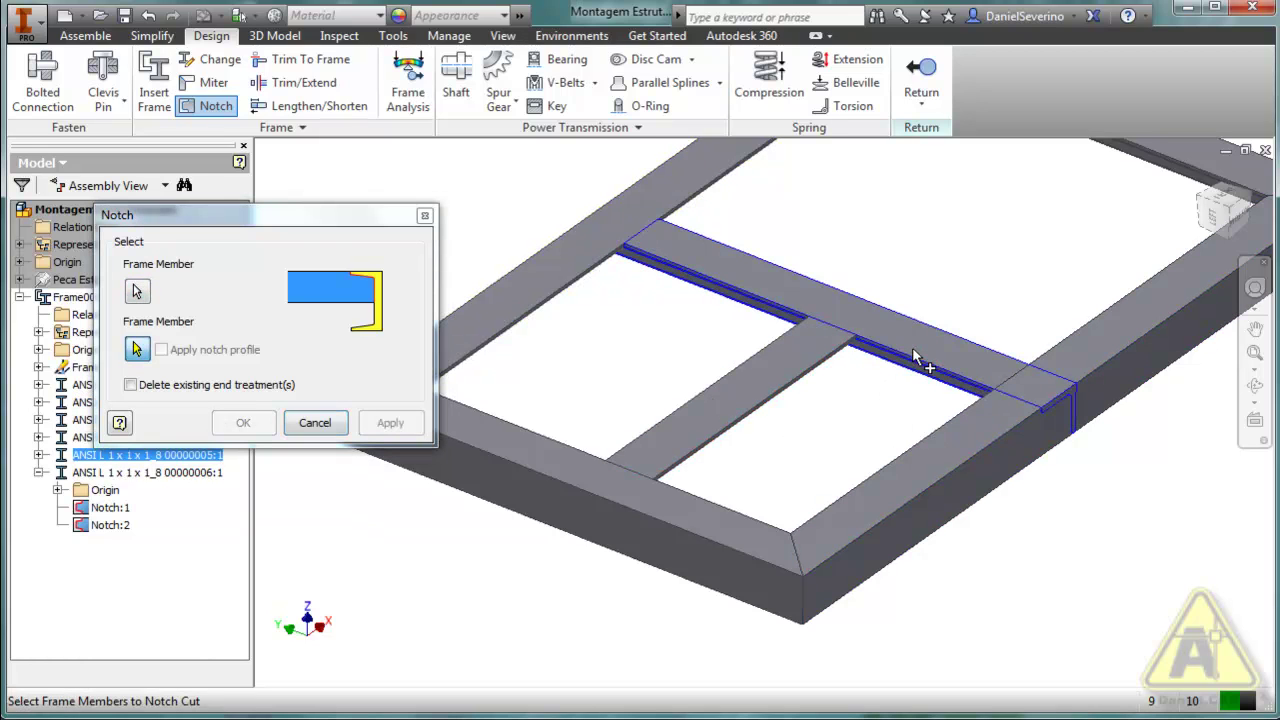
pyautogui.click(957, 436)
pyautogui.click(390, 423)
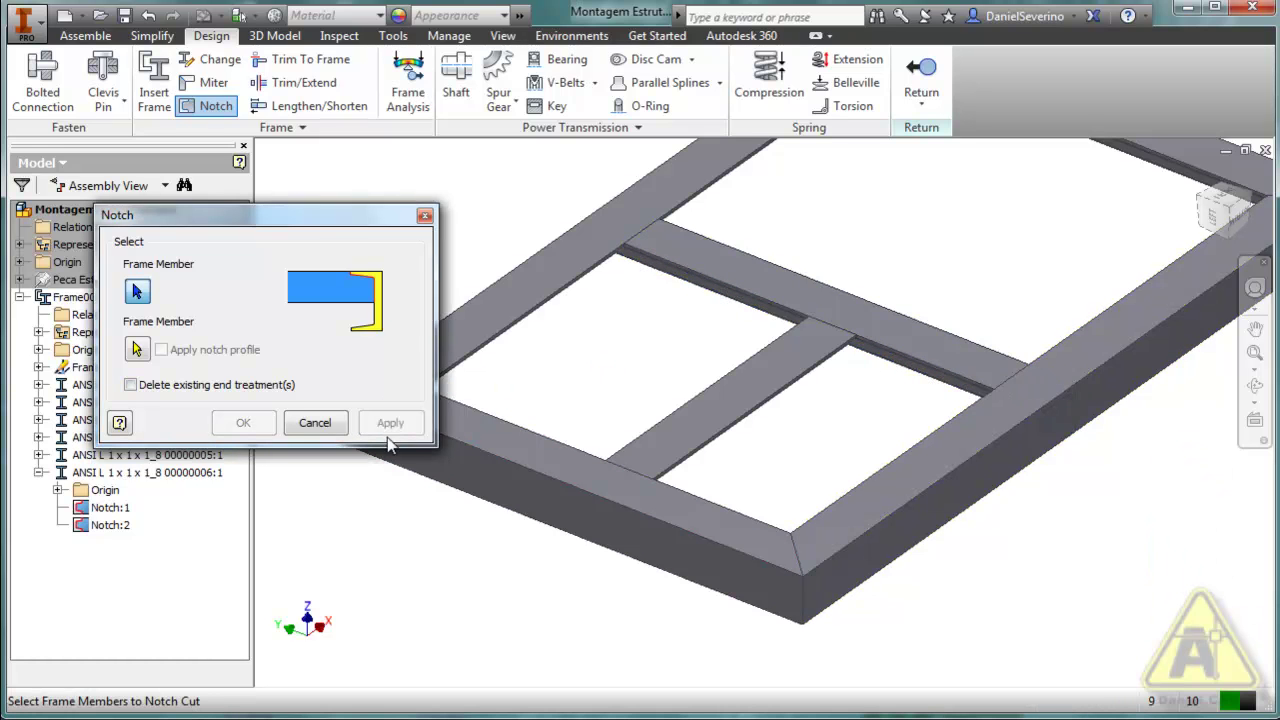
pyautogui.click(325, 424)
pyautogui.keyDown('shift'); pyautogui.moveTo(760, 545); pyautogui.dragTo(771, 417, button='middle'); pyautogui.keyUp('shift')
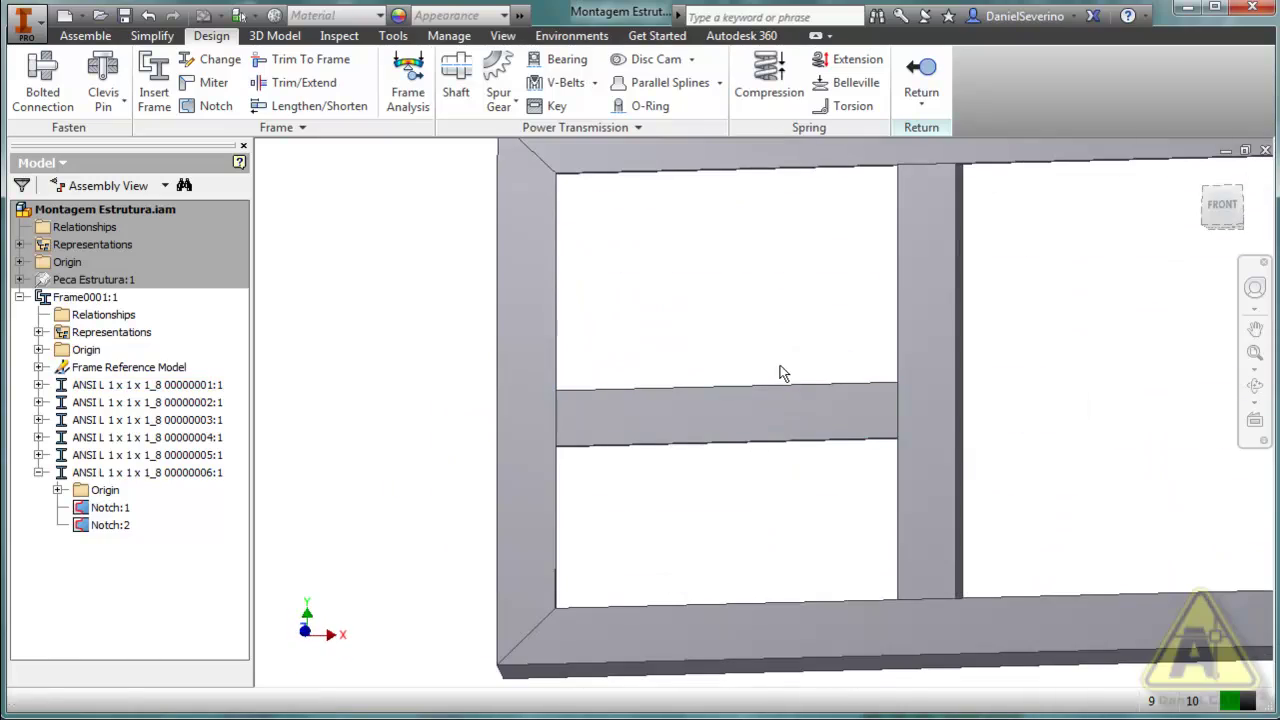
pyautogui.press('F6')
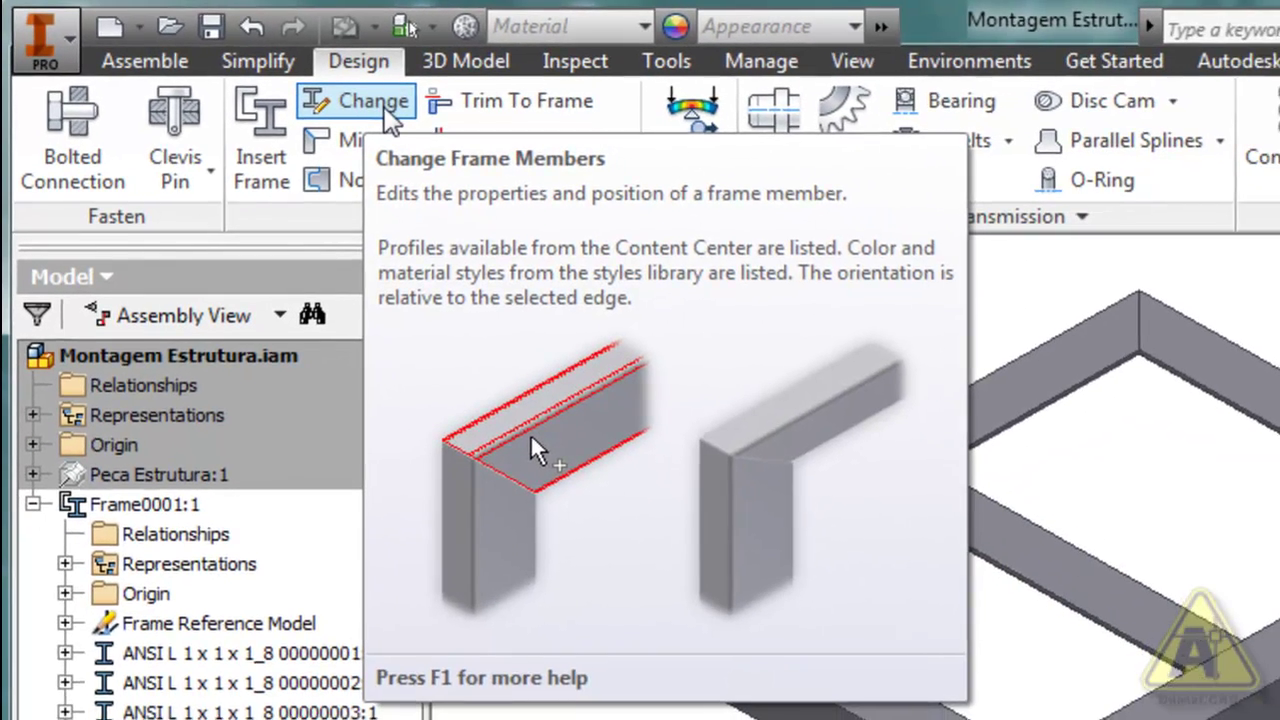
# Change the short inner member's insertion point to the middle of its profile's left side and return to the top-level assembly
pyautogui.click(386, 114)
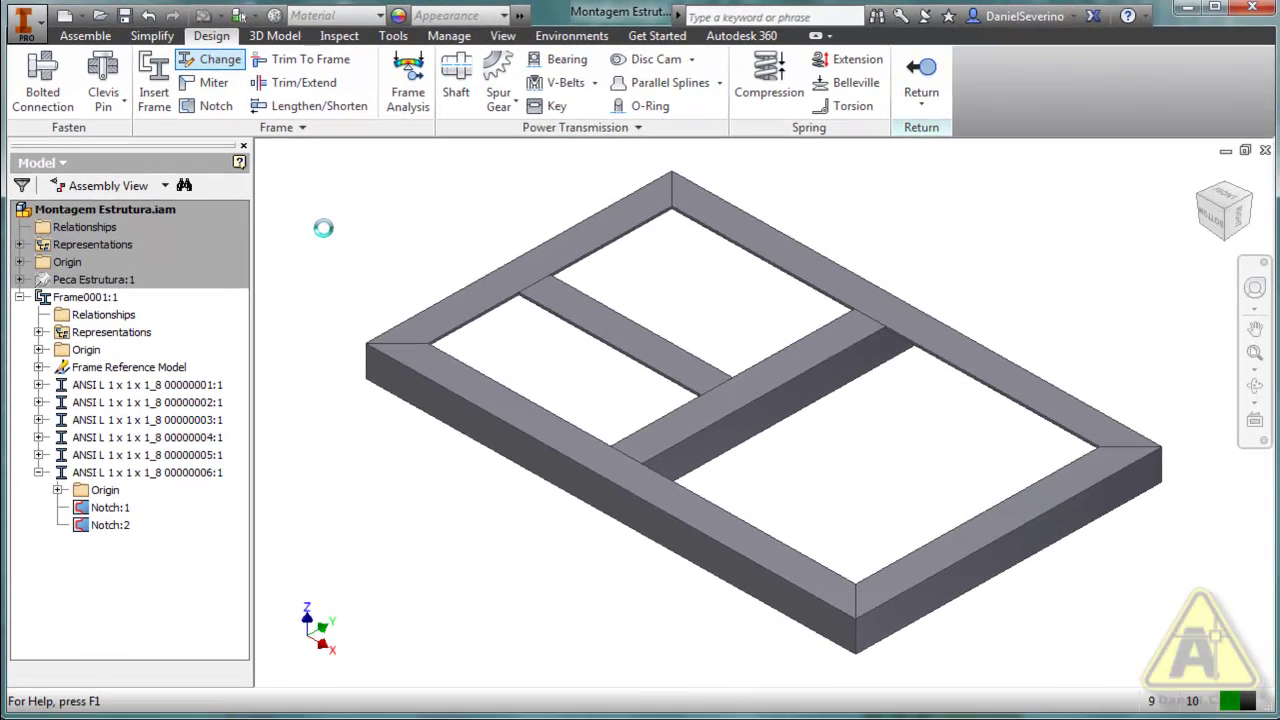
pyautogui.moveTo(386, 186); pyautogui.dragTo(300, 177)
pyautogui.moveTo(644, 285); pyautogui.dragTo(790, 271, button='middle')
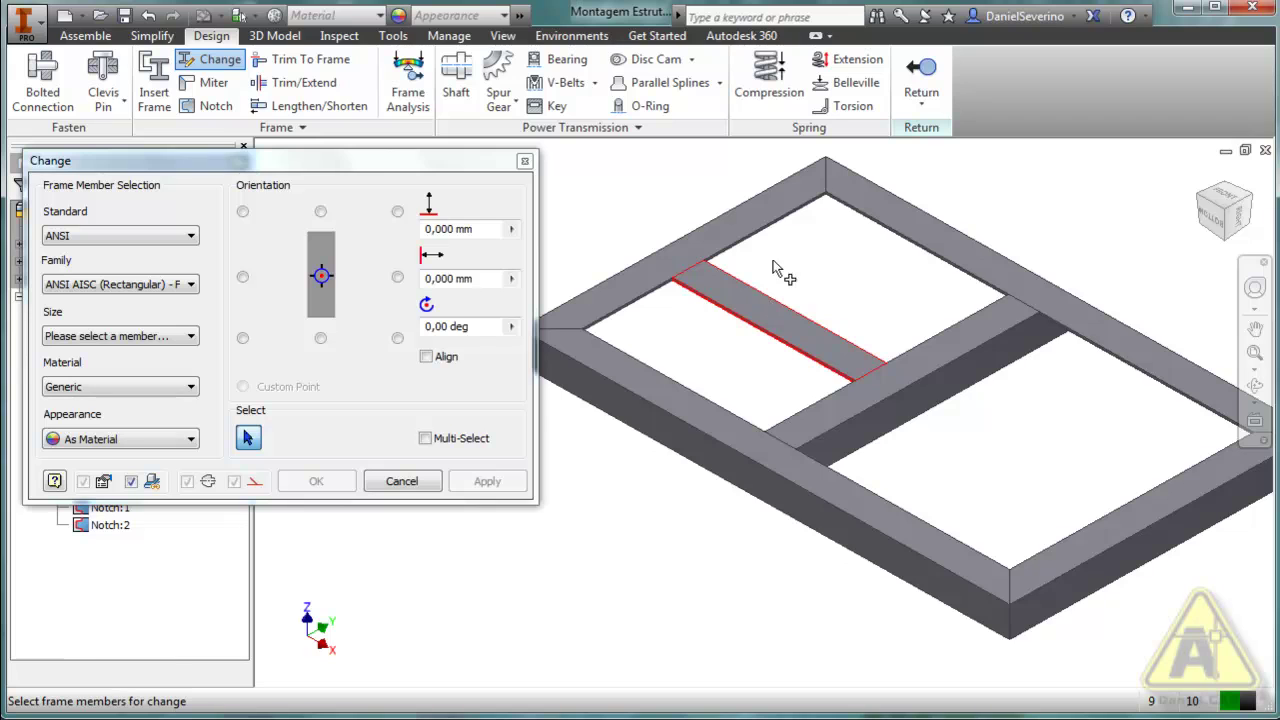
pyautogui.click(770, 310)
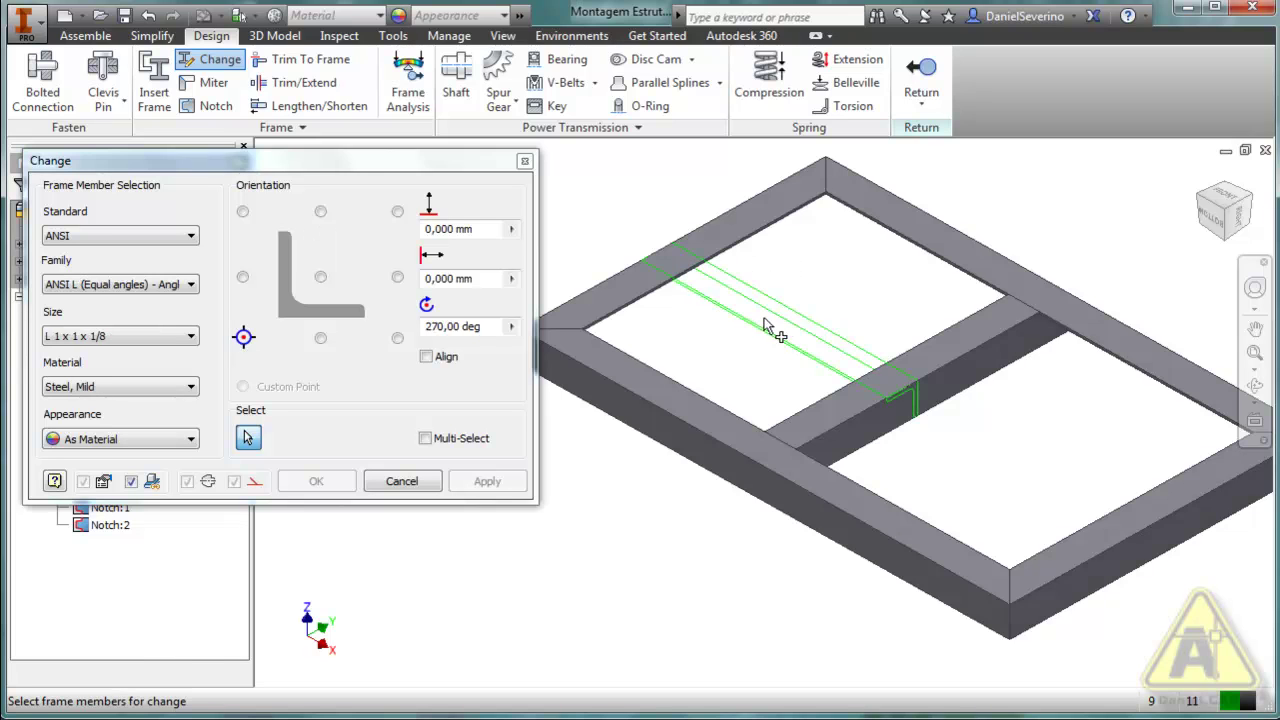
pyautogui.click(1225, 203)
pyautogui.scroll(-6, 986, 434)
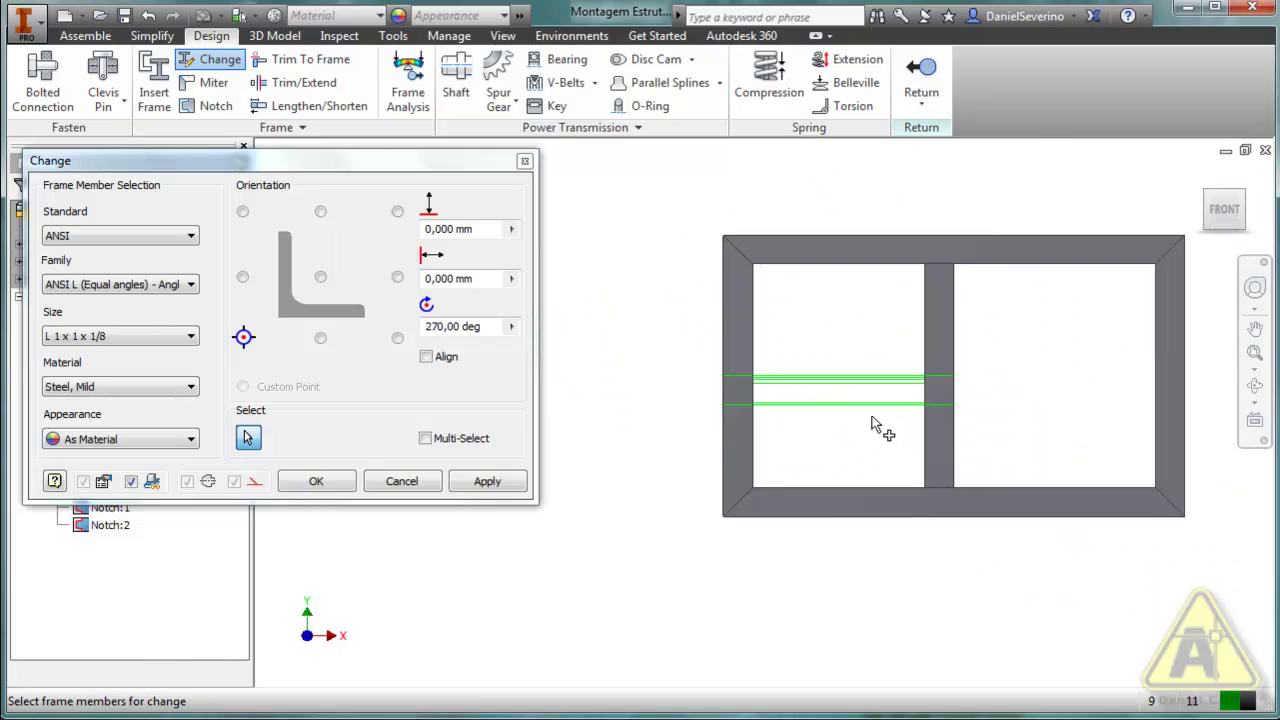
pyautogui.moveTo(875, 363); pyautogui.dragTo(877, 396, button='middle')
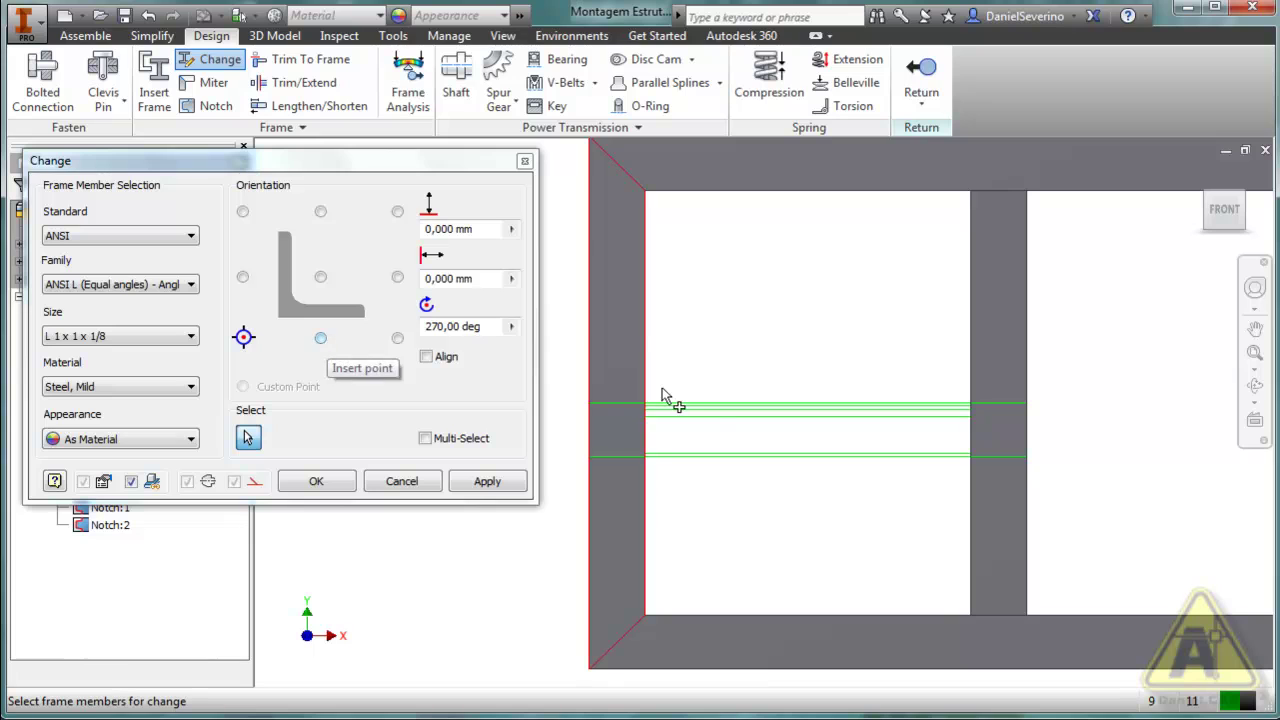
pyautogui.click(244, 277)
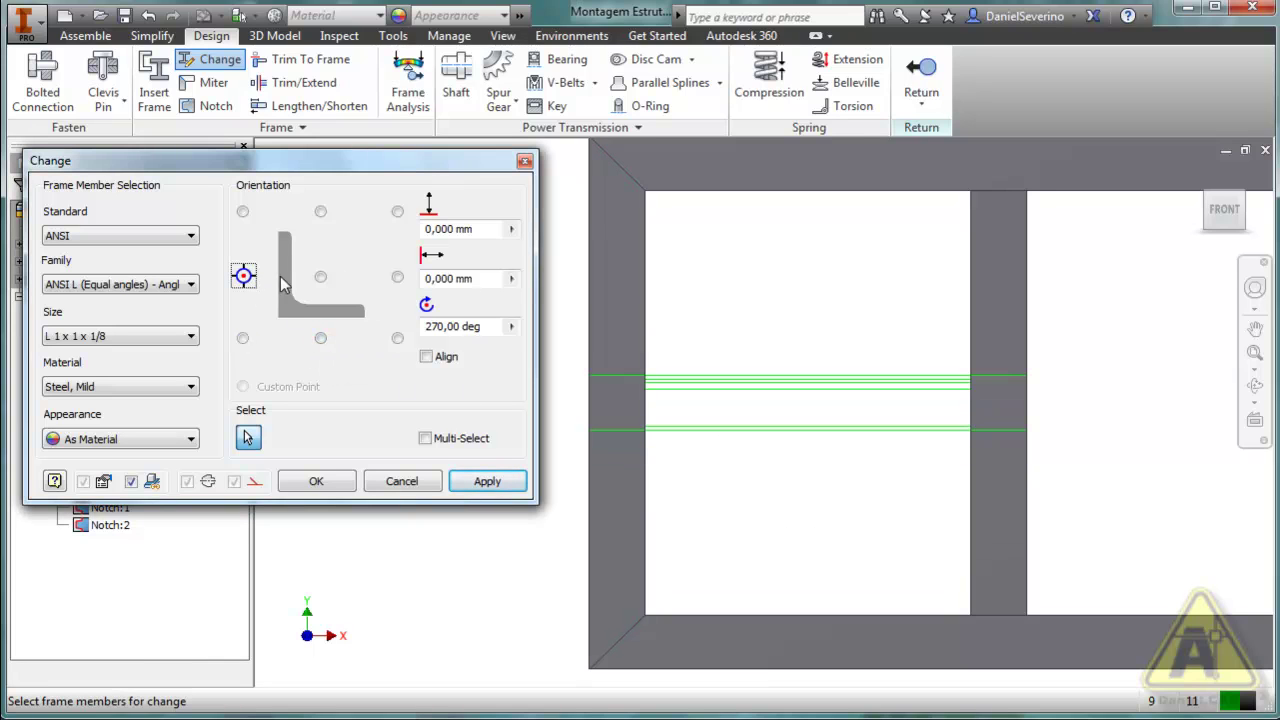
pyautogui.moveTo(886, 514)
pyautogui.keyDown('shift'); pyautogui.mouseDown(button='middle')
pyautogui.moveTo(881, 452)
pyautogui.moveTo(886, 535)
pyautogui.mouseUp(button='middle'); pyautogui.keyUp('shift')
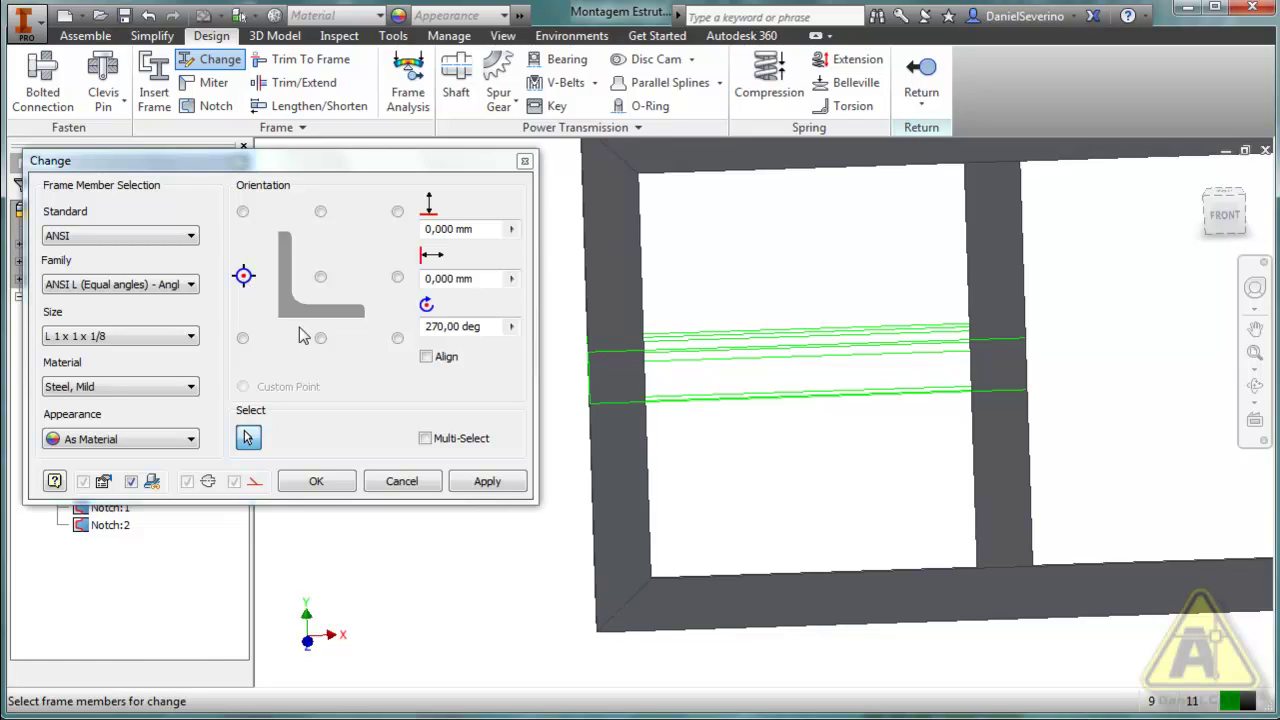
pyautogui.click(178, 338)
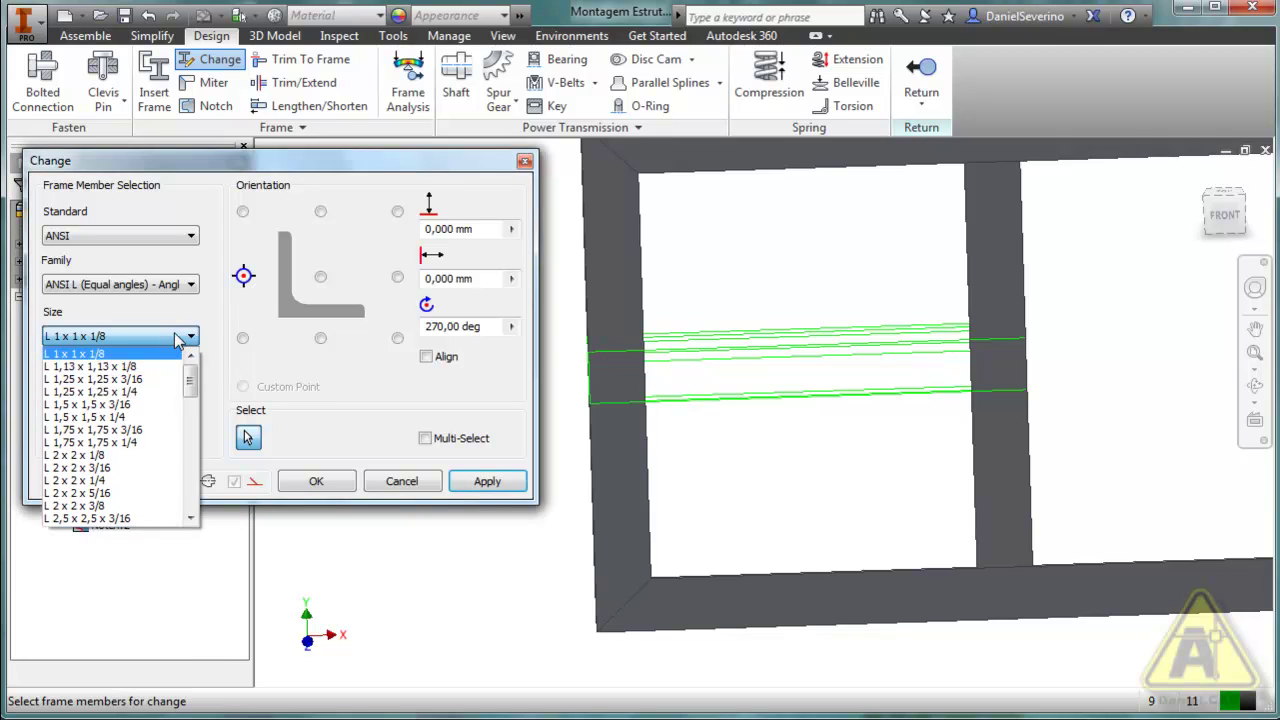
pyautogui.click(176, 338)
pyautogui.click(190, 285)
pyautogui.click(190, 287)
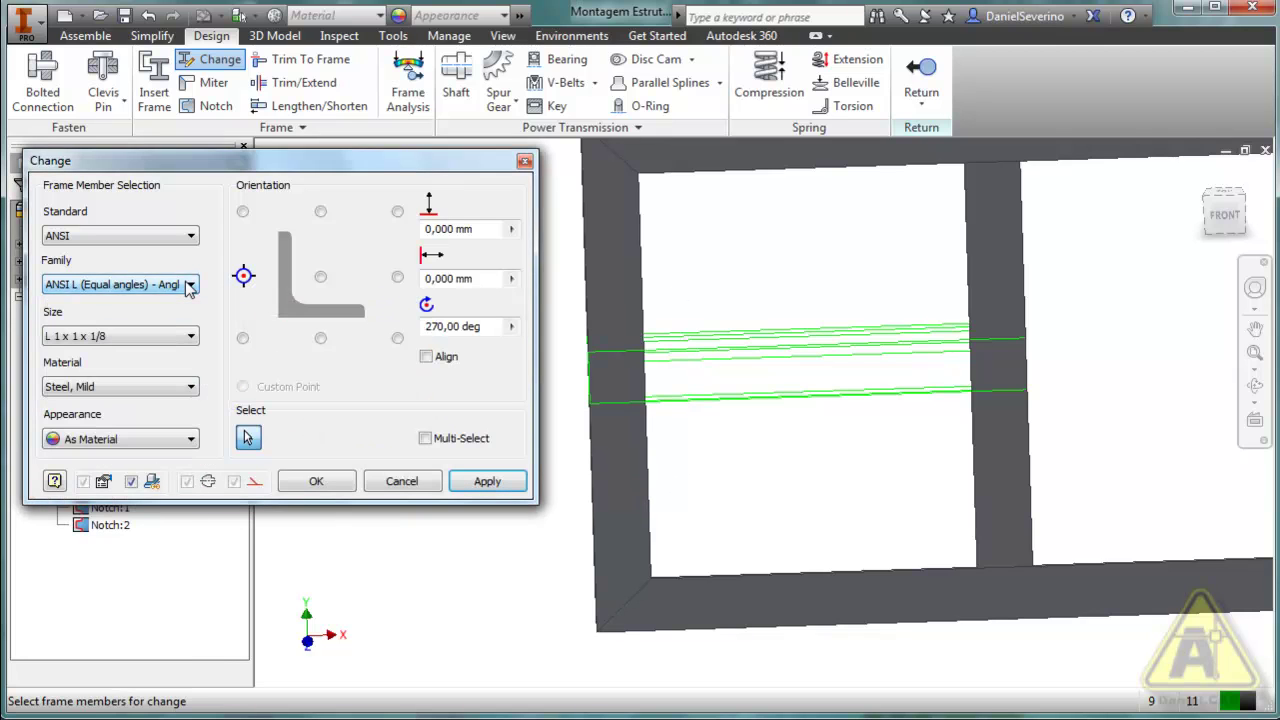
pyautogui.click(336, 487)
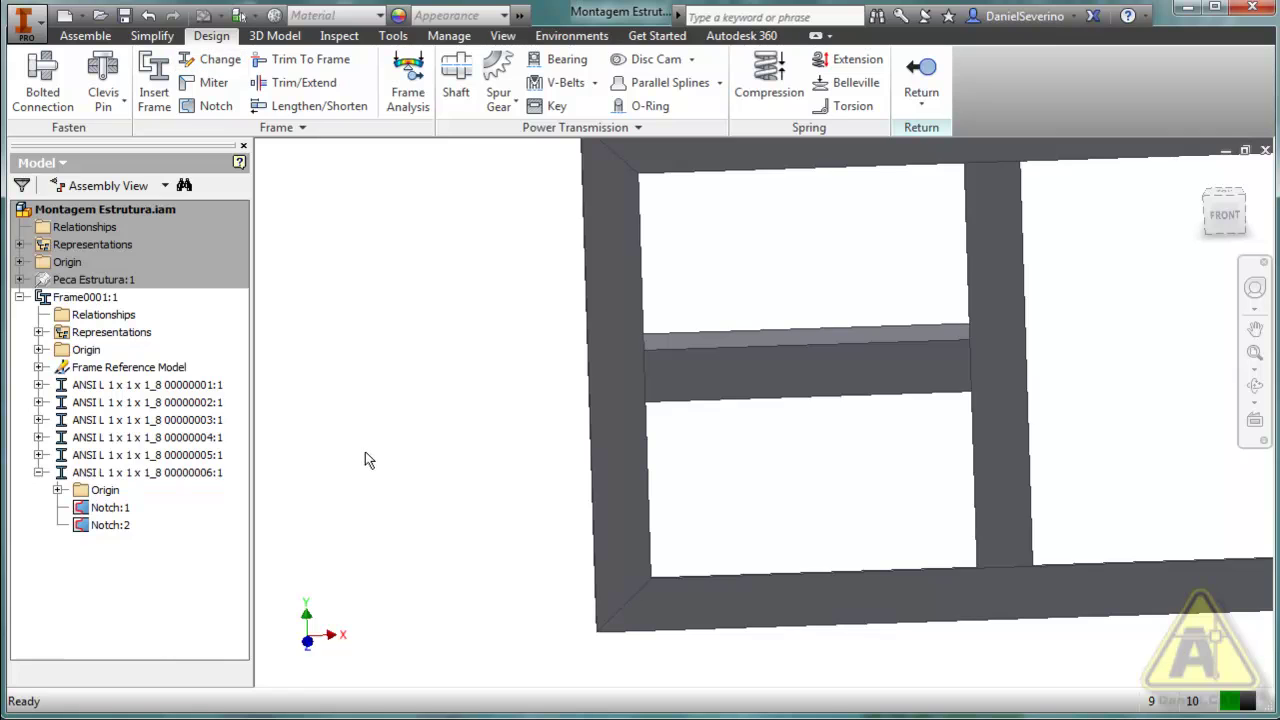
pyautogui.press('F6')
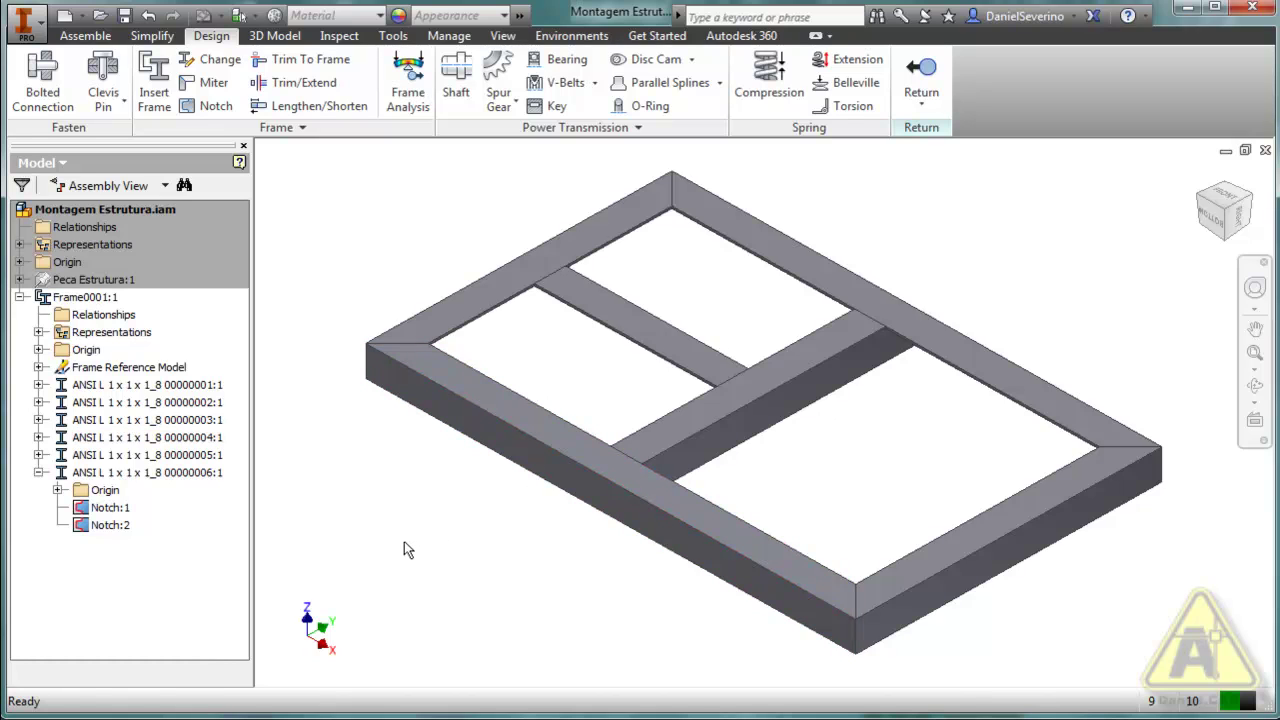
pyautogui.doubleClick(354, 258)
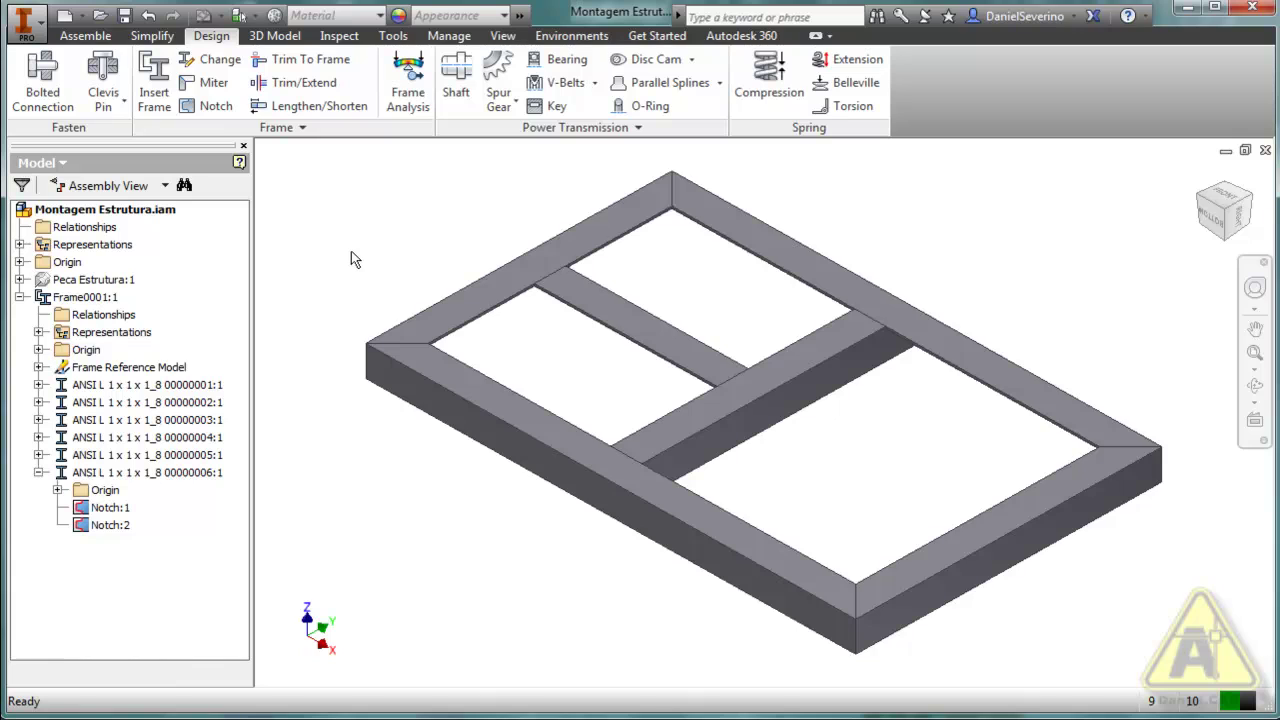